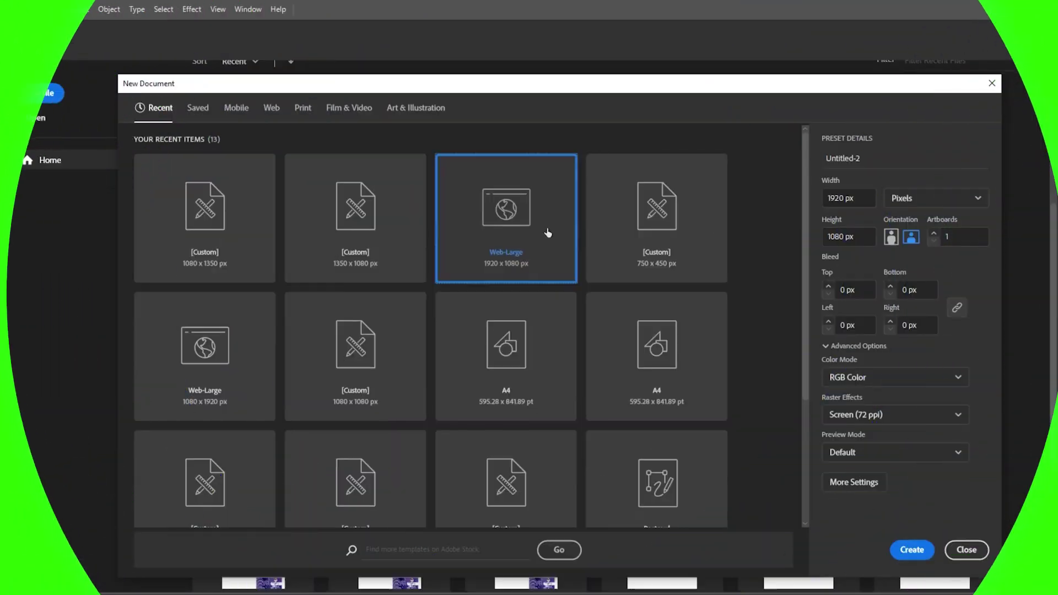
Create a blank 1920×1080 px document from the Web-Large preset.
click(858, 199)
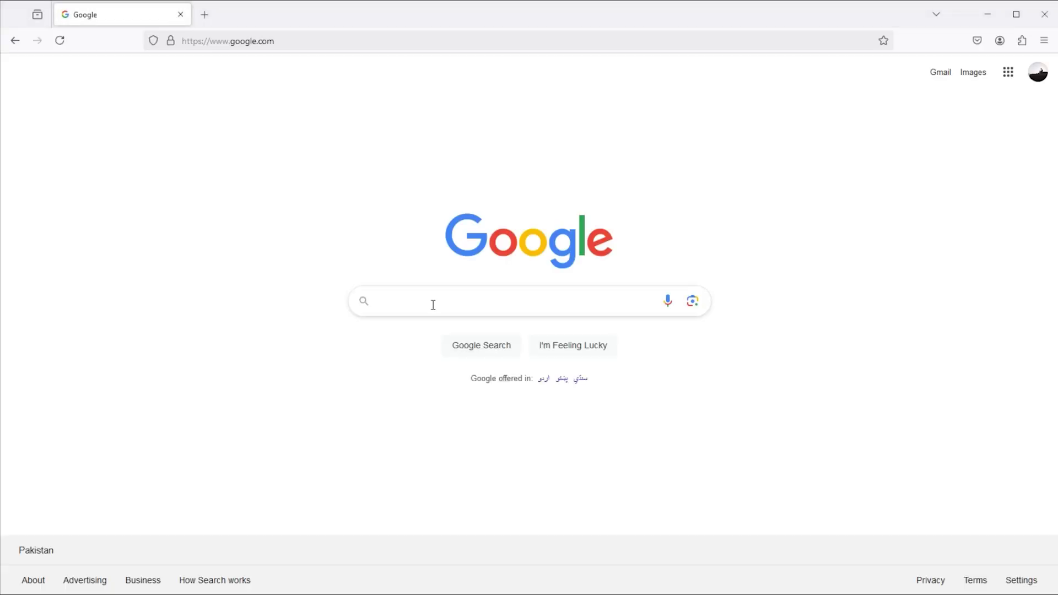
Search Google Images for 'shark' and copy NOAA Fisheries' White Shark picture.
click(433, 301)
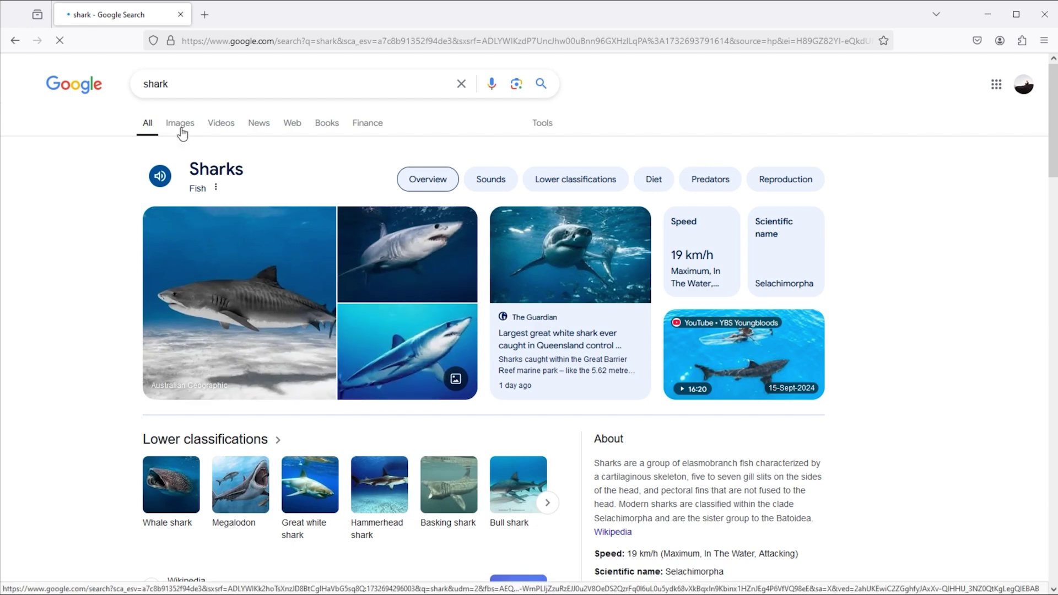
click(181, 122)
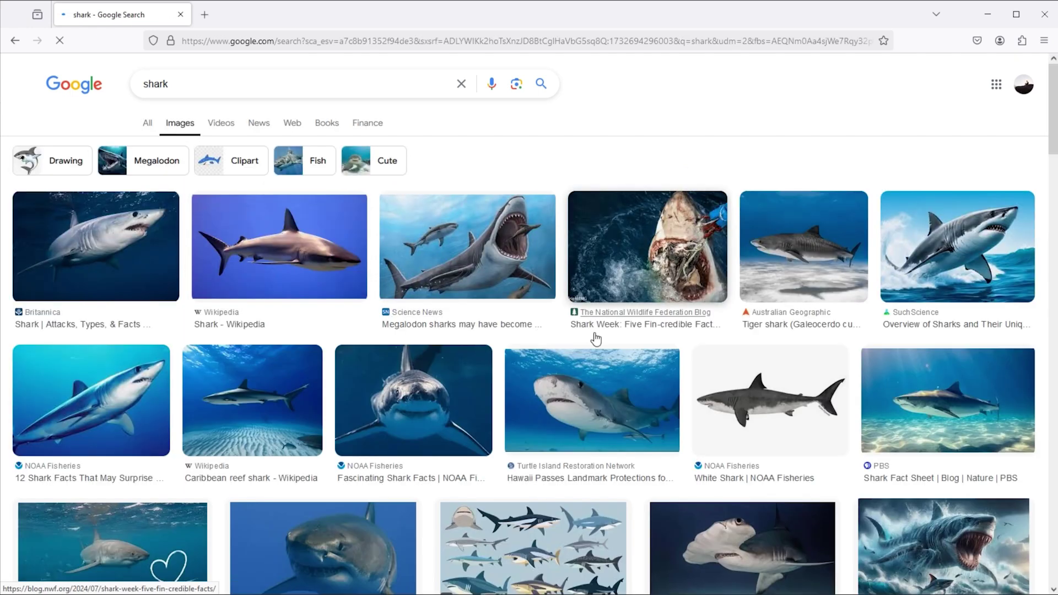
scroll(758, 339, down, 1)
click(758, 339)
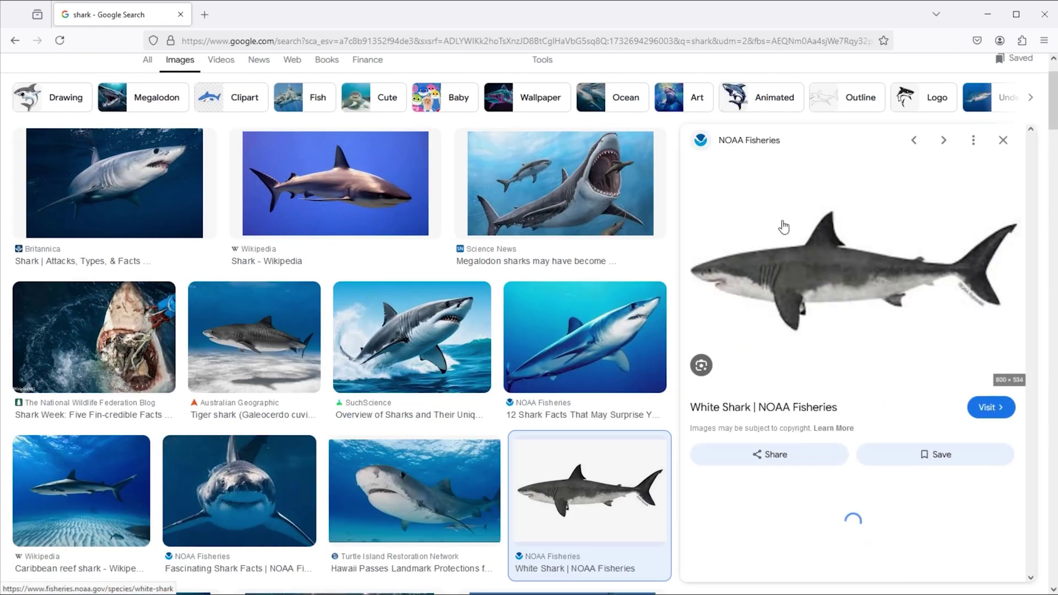
right_click(745, 214)
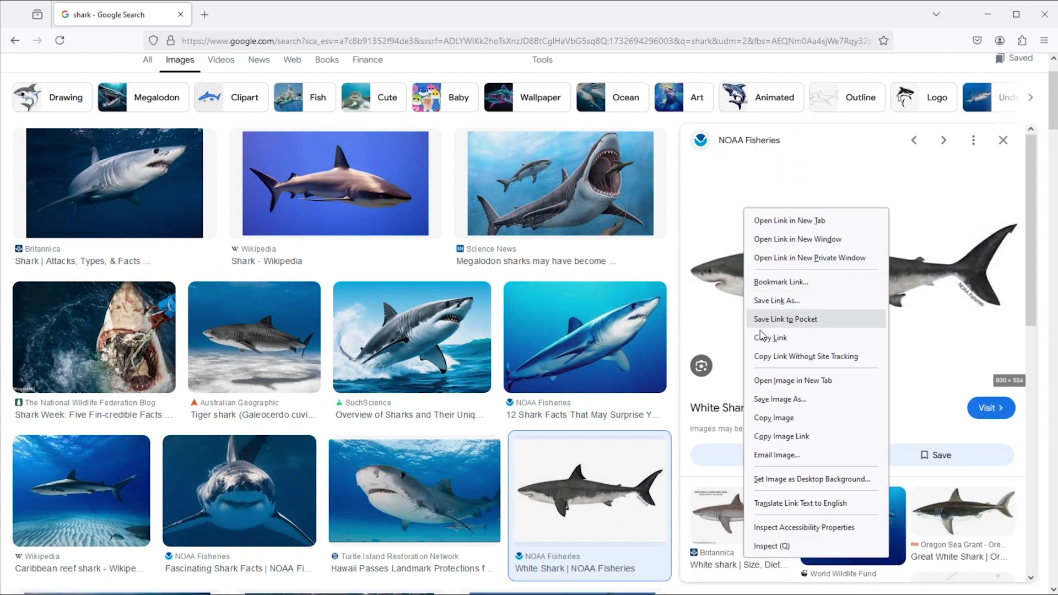
click(765, 417)
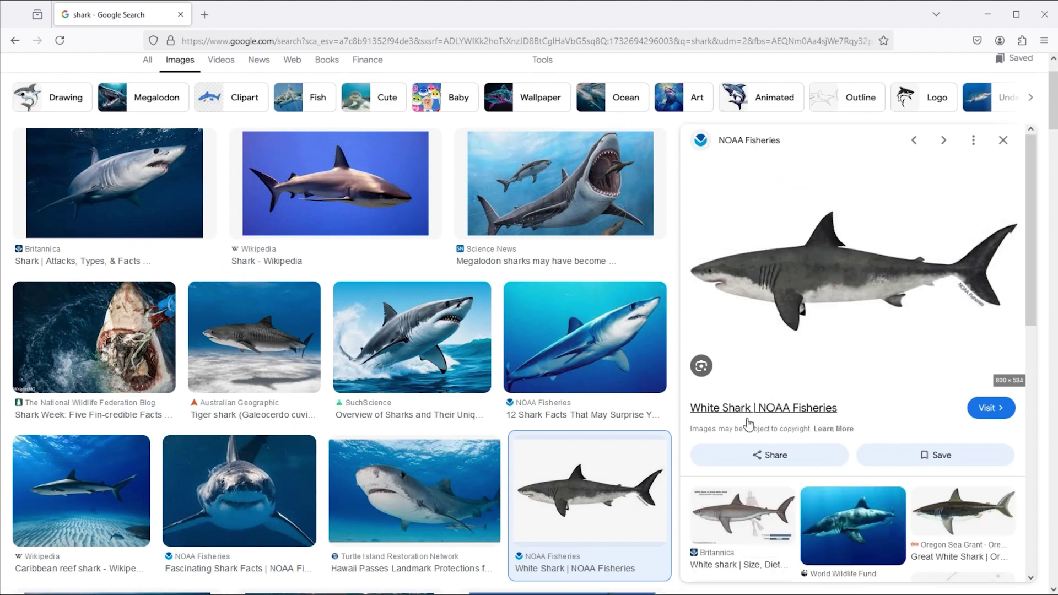
Paste the copied shark picture into Illustrator and scale it up proportionally.
key(alt+Tab)
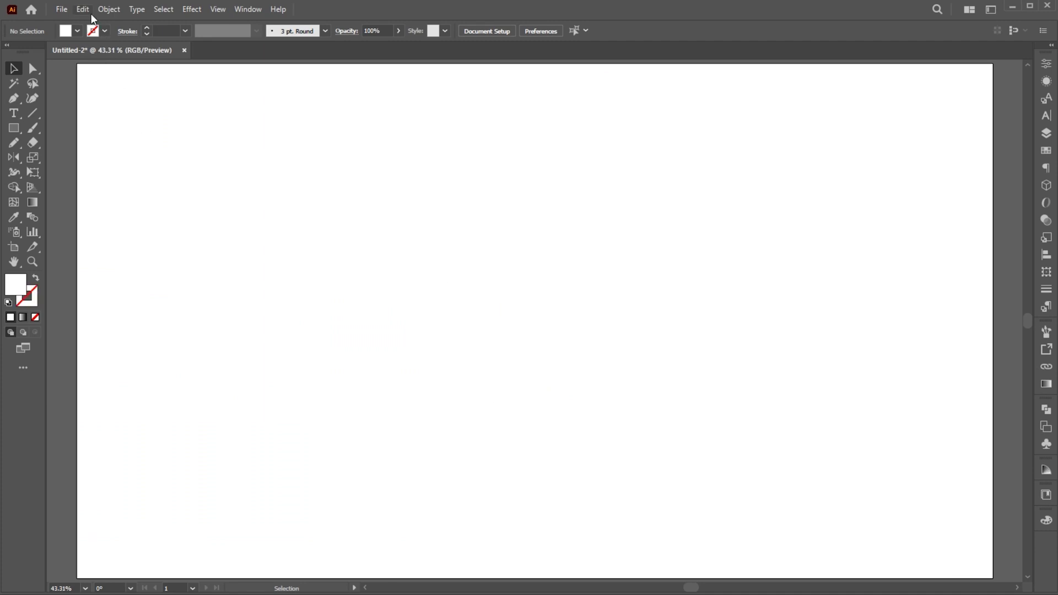
click(82, 9)
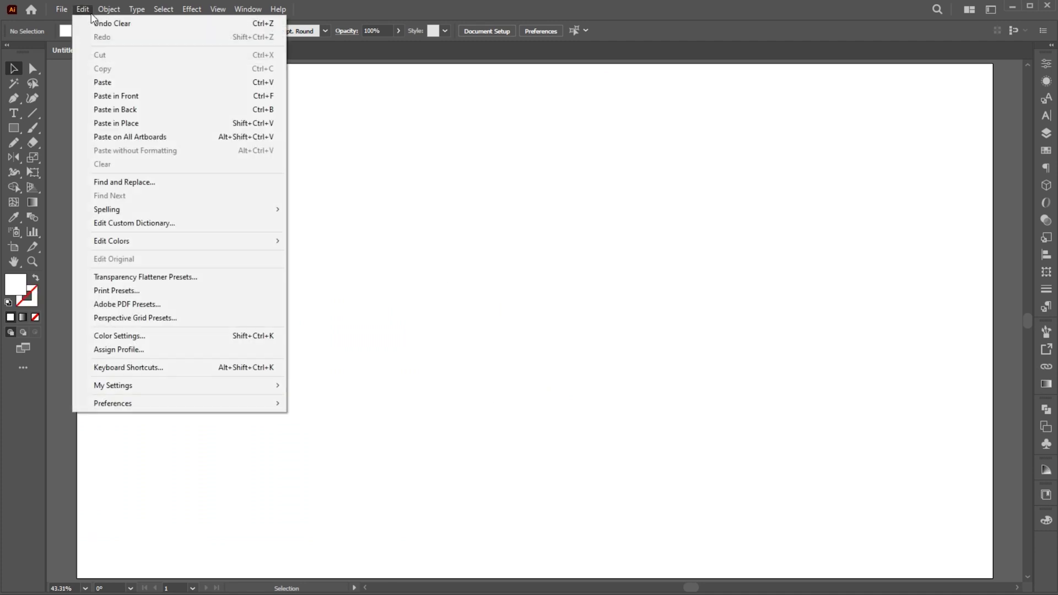
click(103, 82)
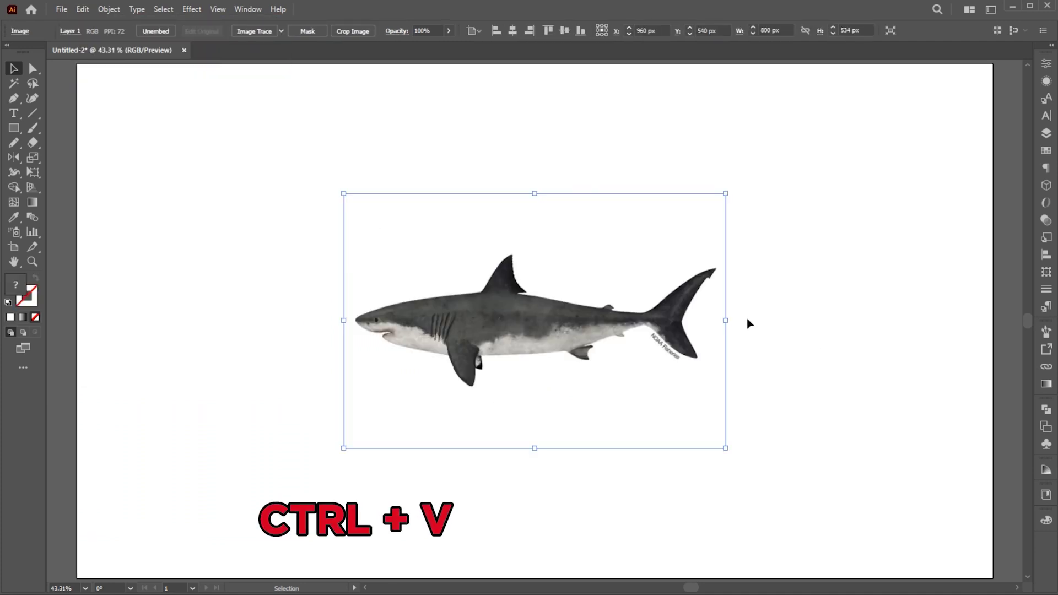
drag(724, 320, 803, 320)
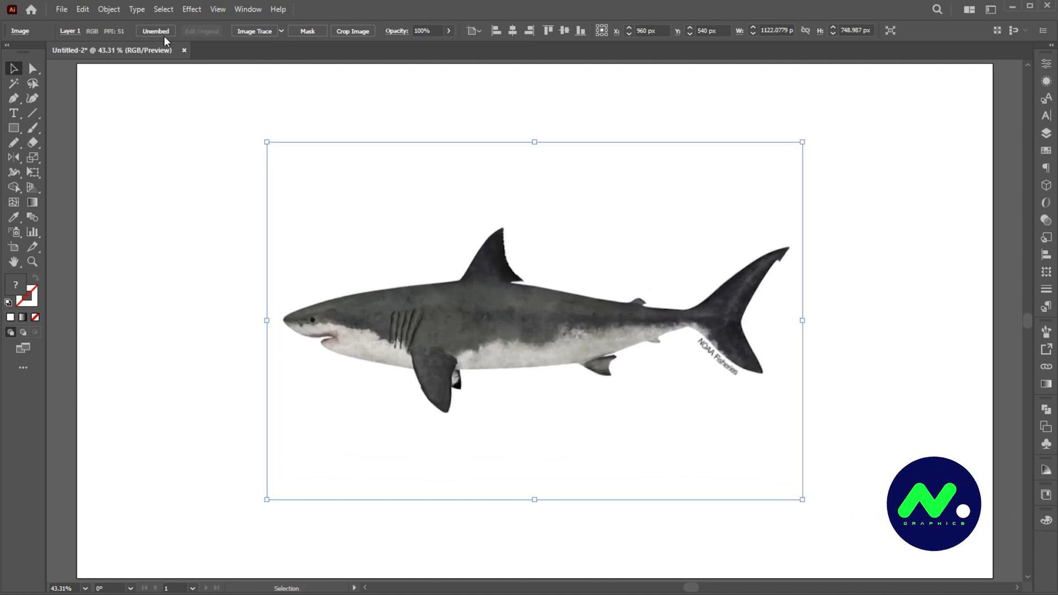
Lock the shark picture in place and zoom in on it.
click(108, 9)
click(331, 109)
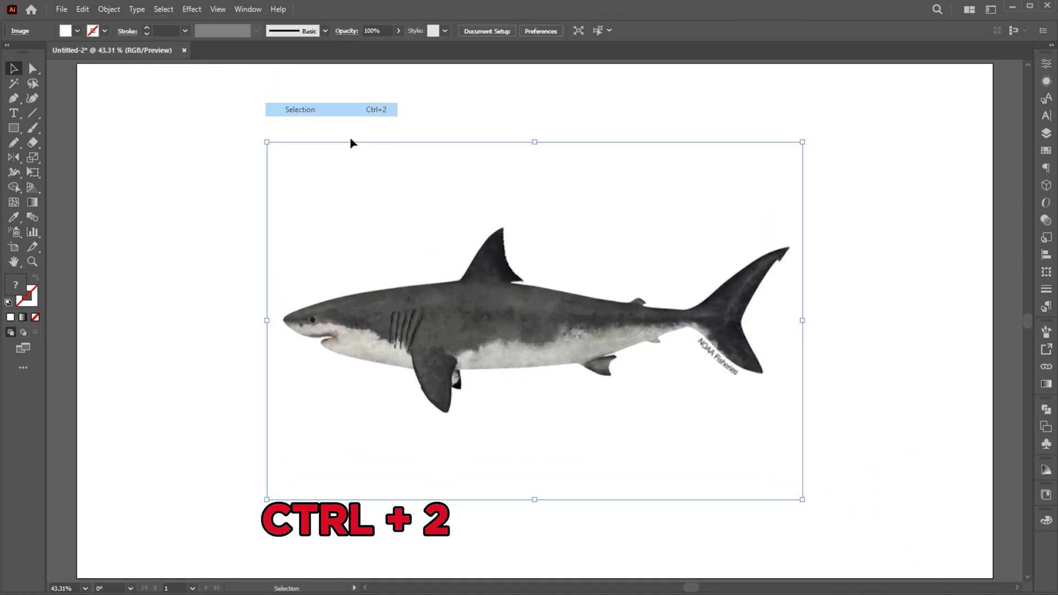
key(z)
scroll(333, 268, up, 4)
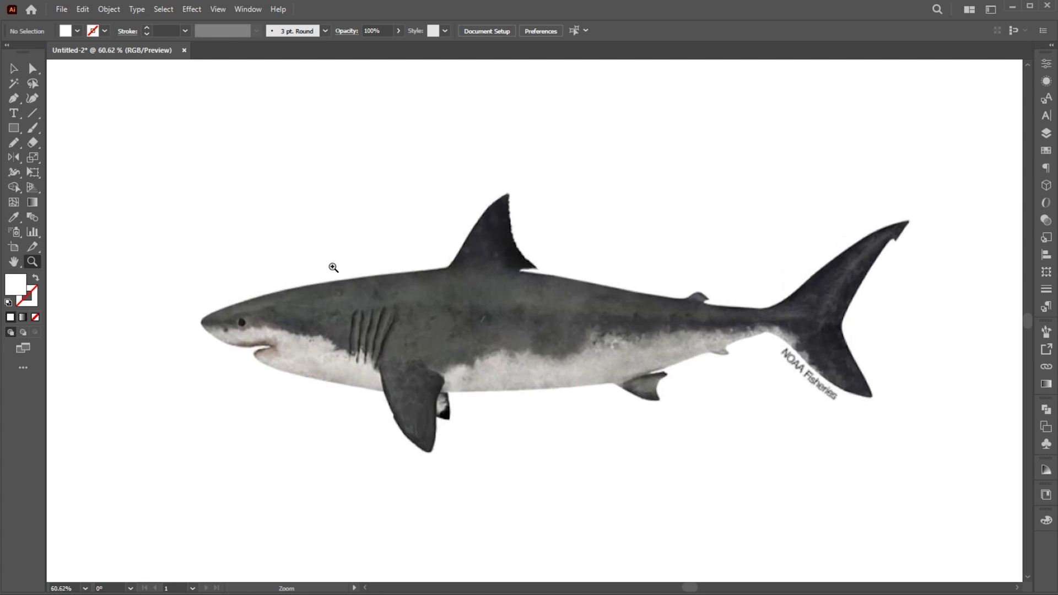
Pen-trace the shark's nose, back and dorsal fin with the fill set to none.
click(14, 99)
click(210, 322)
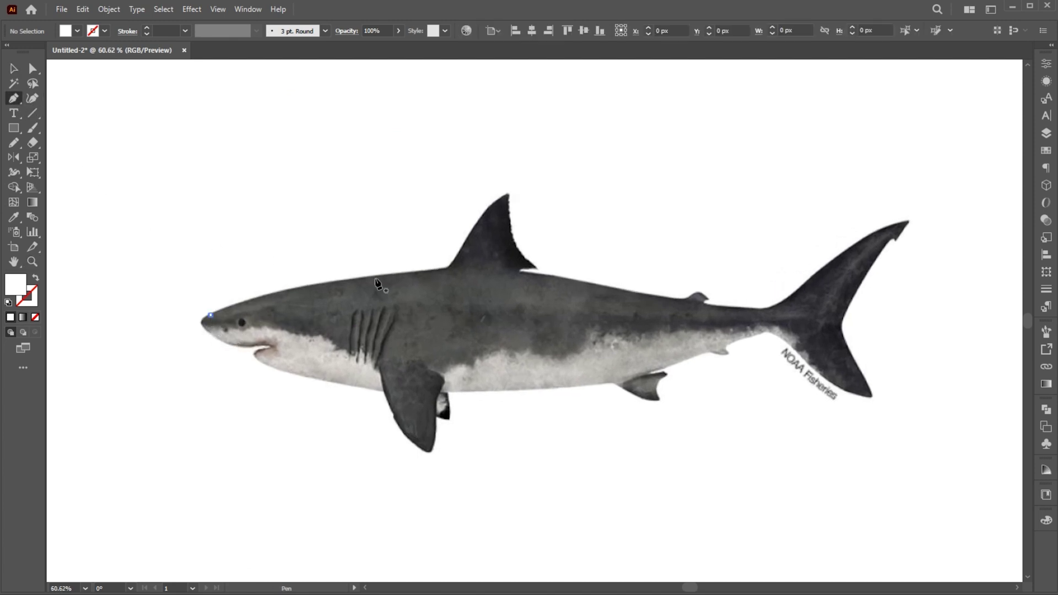
drag(448, 269, 611, 259)
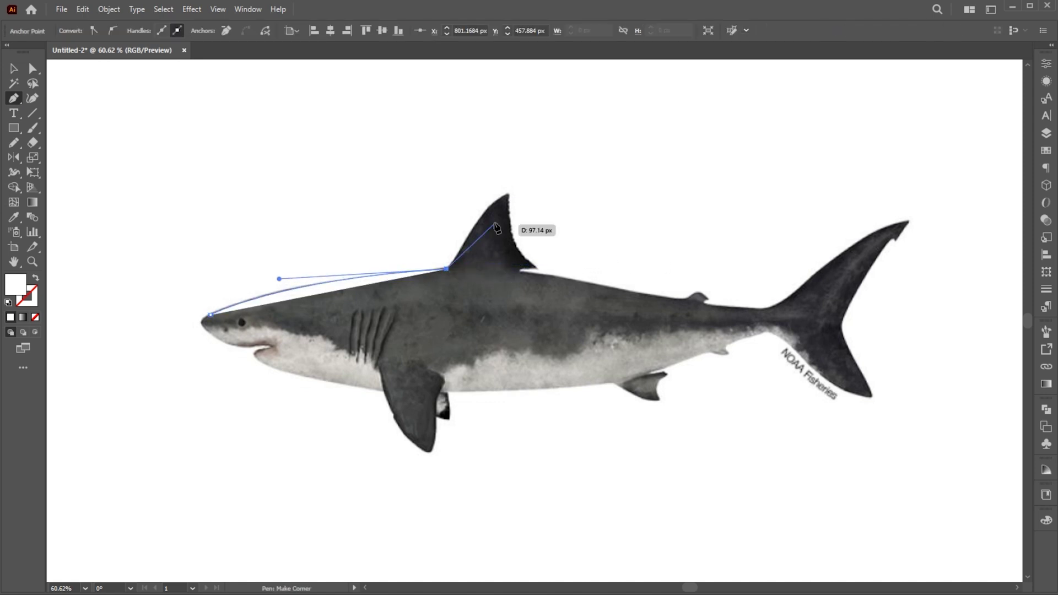
drag(508, 196, 481, 204)
drag(545, 278, 499, 242)
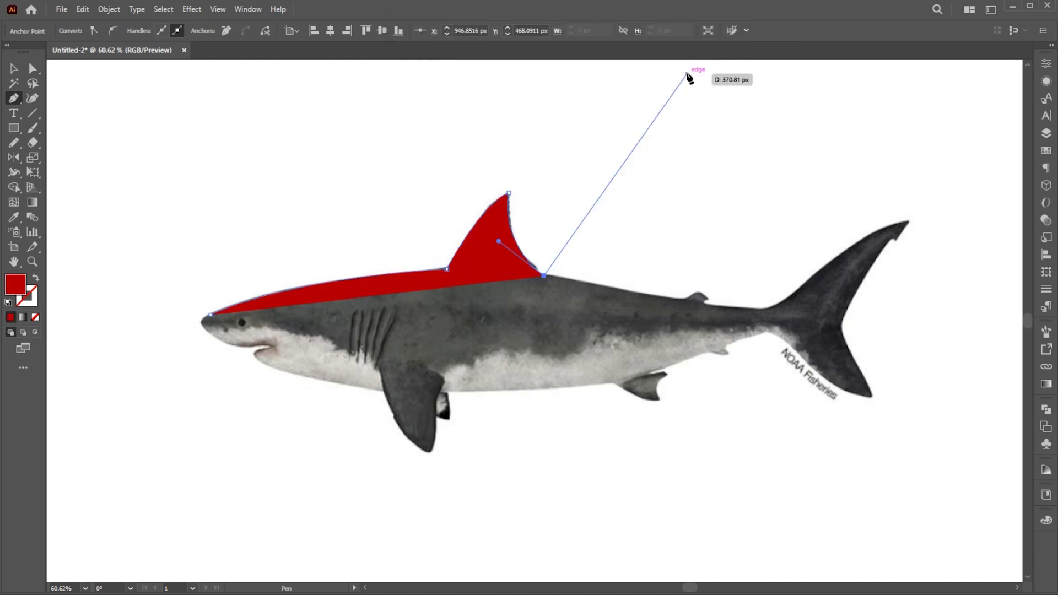
key(slash)
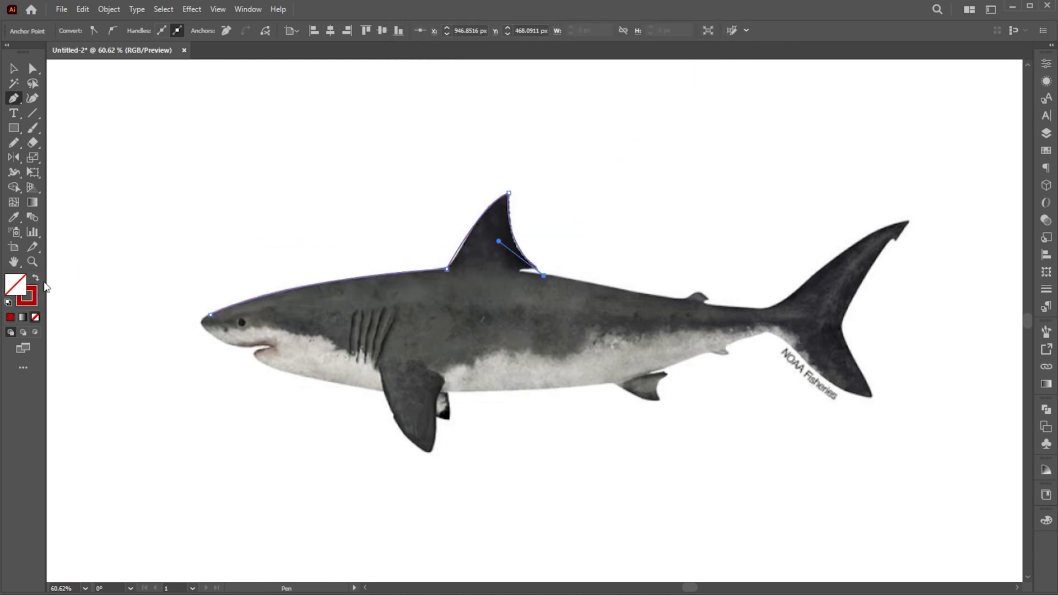
Continue the outline along the back, around both tail tips and the tail notch.
drag(738, 307, 821, 324)
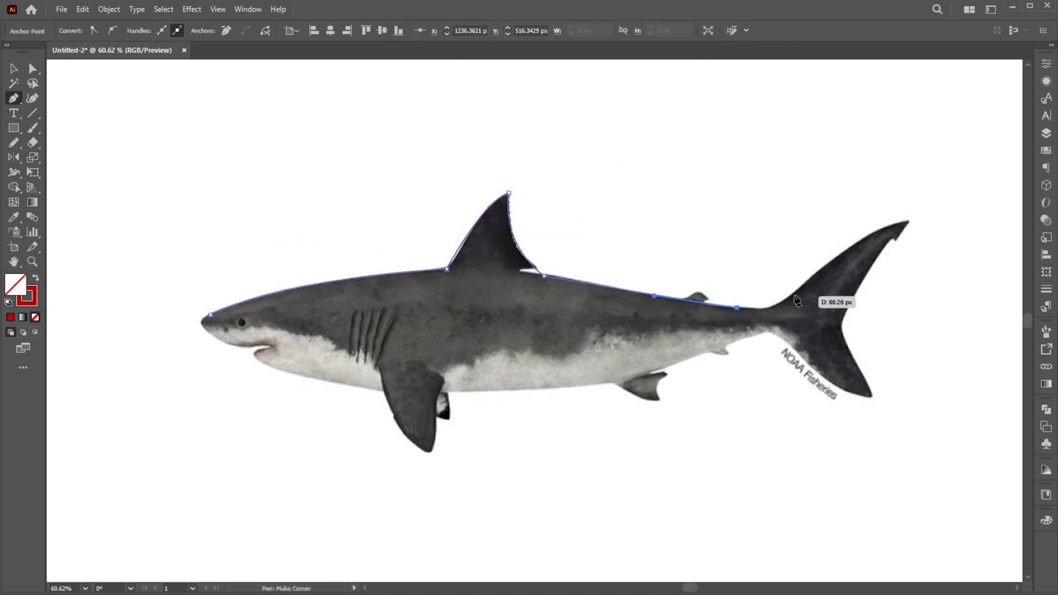
drag(796, 289, 820, 265)
click(907, 225)
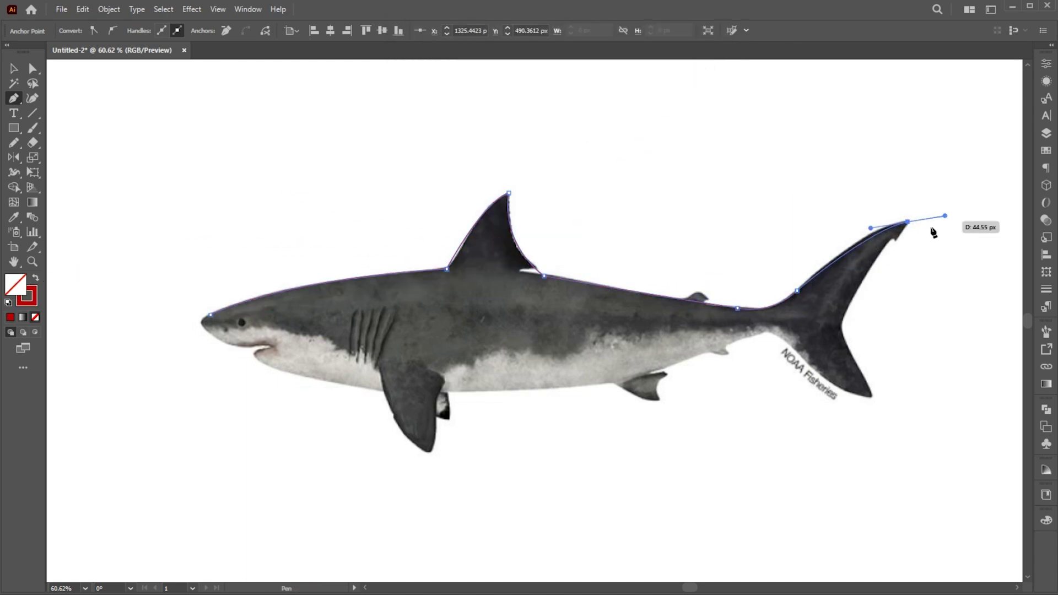
drag(843, 315, 834, 342)
click(876, 401)
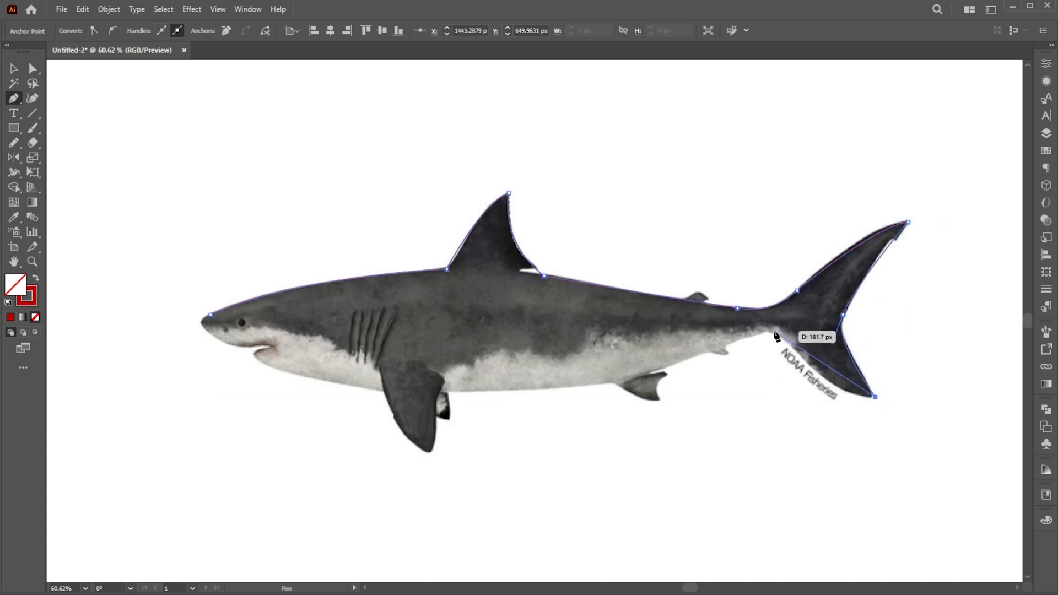
drag(783, 334, 717, 355)
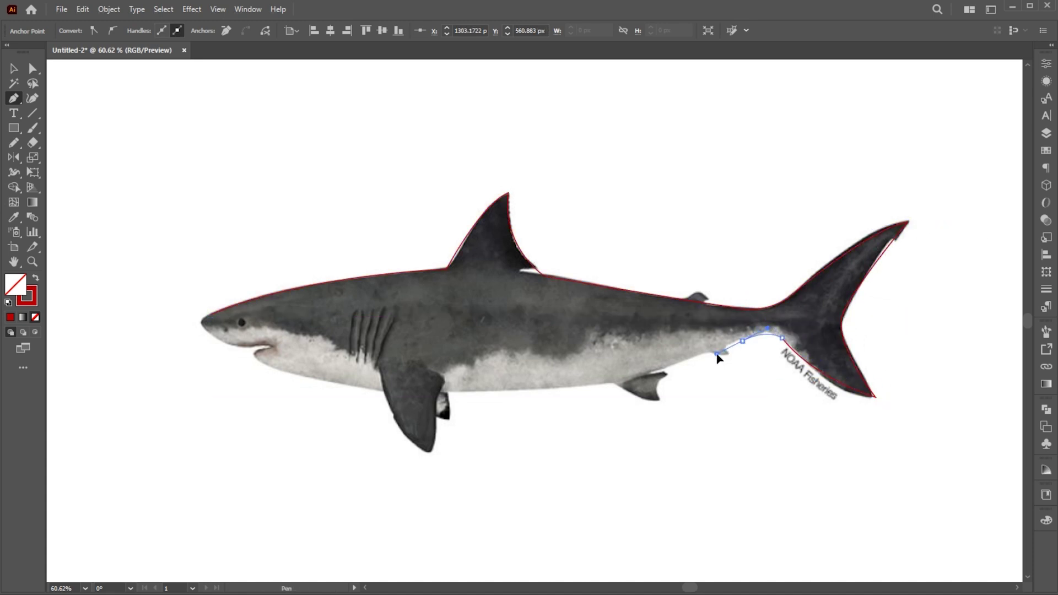
Trace the belly, lower fin and snout underside, closing the path at the nose.
drag(445, 389, 444, 400)
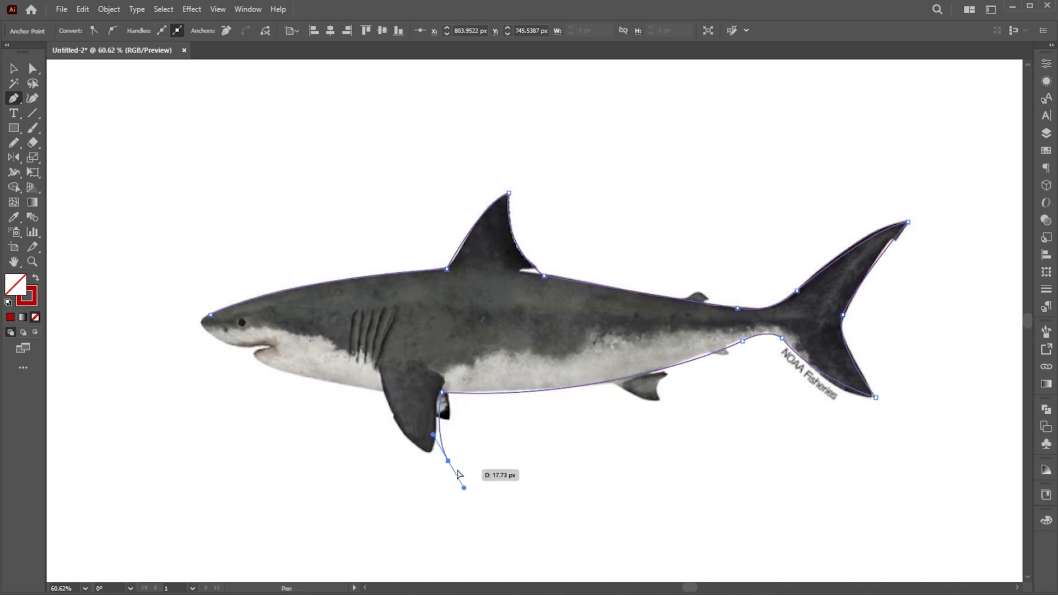
click(456, 466)
drag(377, 391, 358, 330)
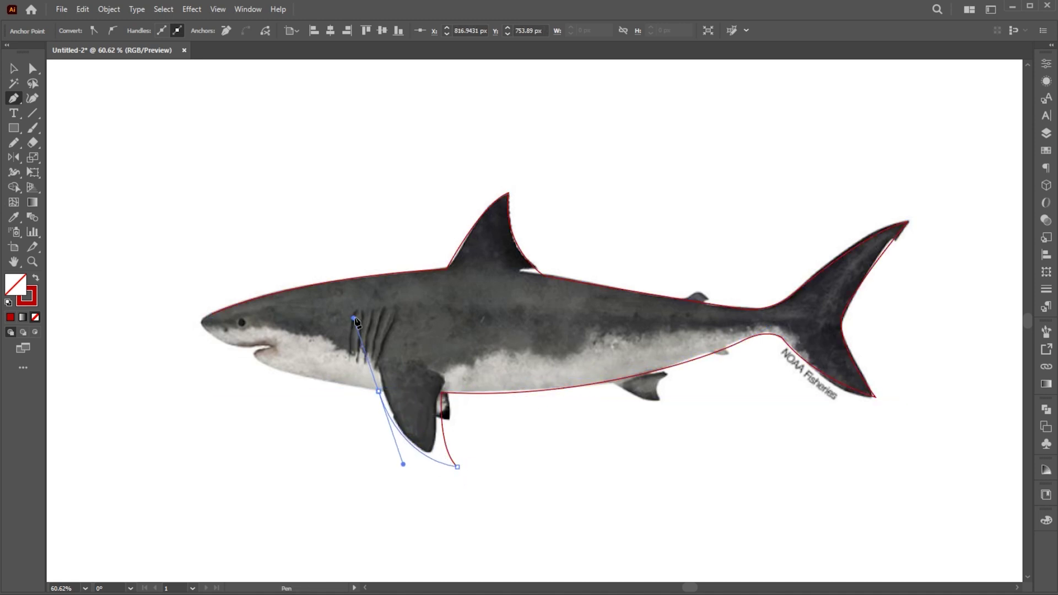
drag(215, 334, 217, 351)
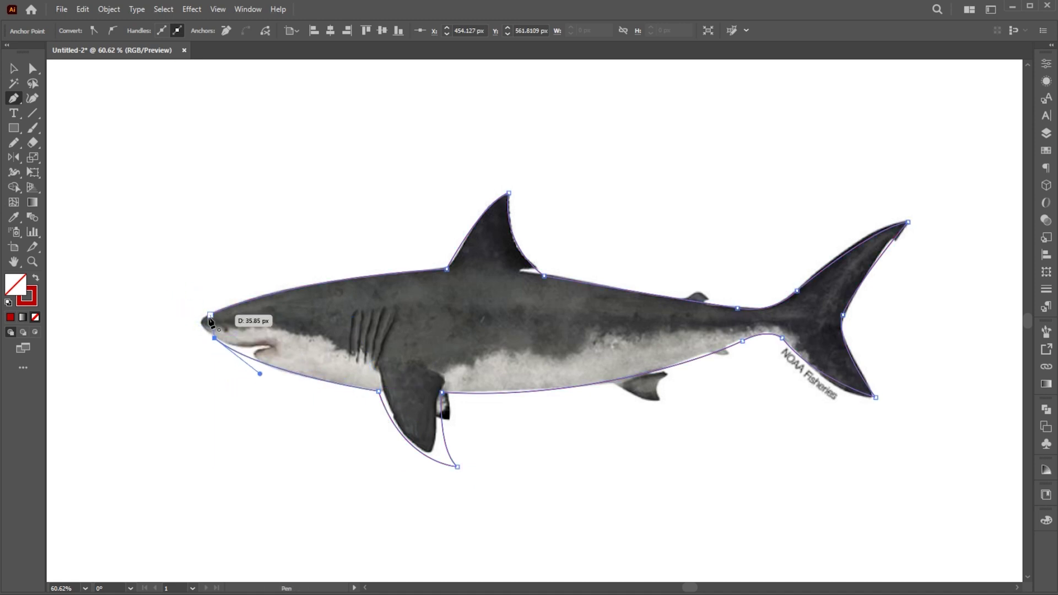
click(201, 321)
Deselect the finished outline and zoom out to the whole artboard.
key(v)
key(ctrl+shift+a)
key(ctrl+0)
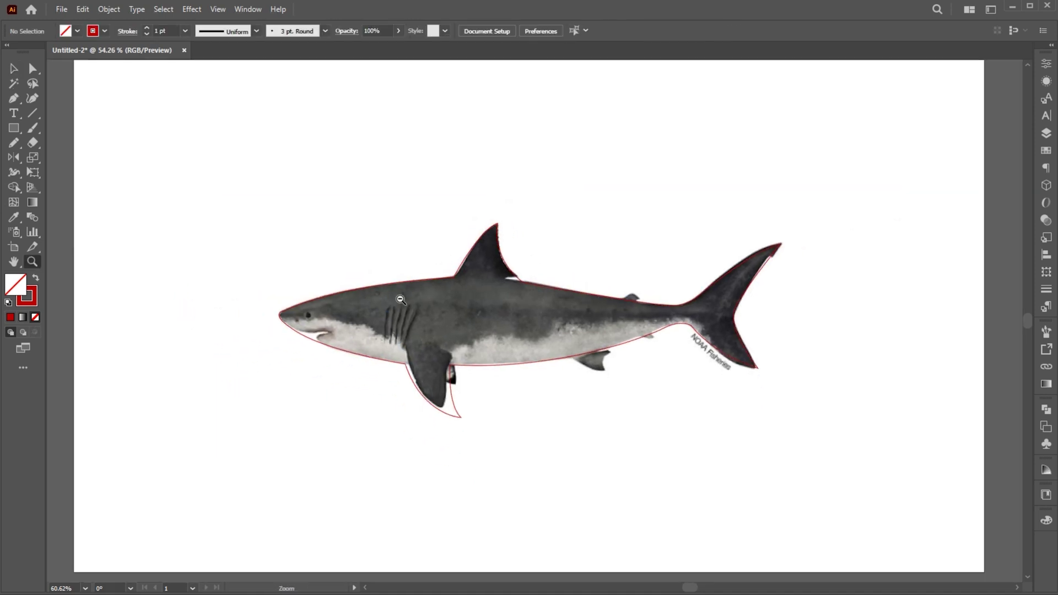
click(109, 9)
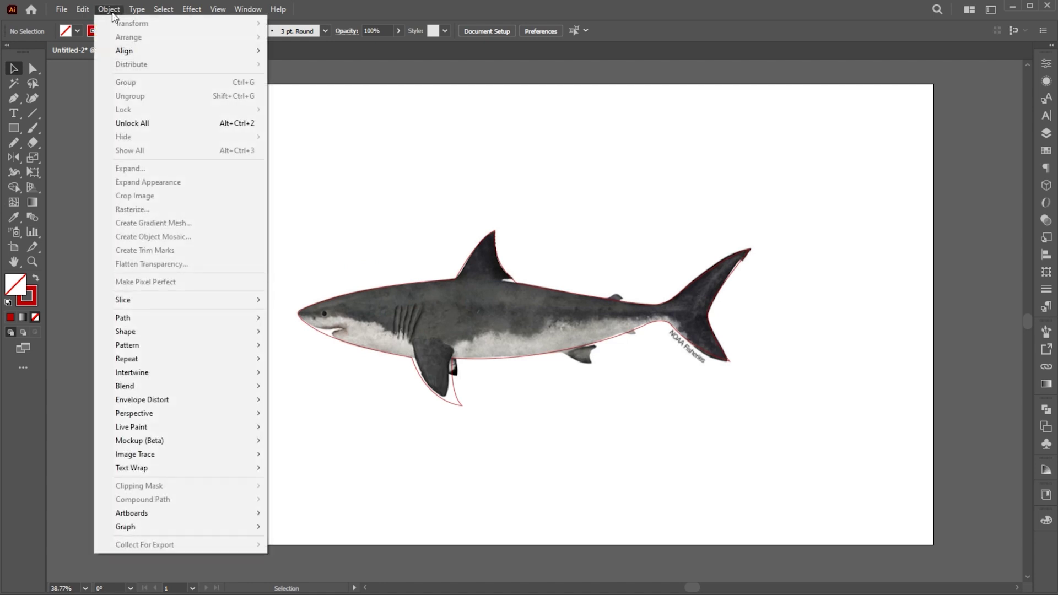
Unlock and delete the shark photo, then fill the traced outline red.
click(149, 126)
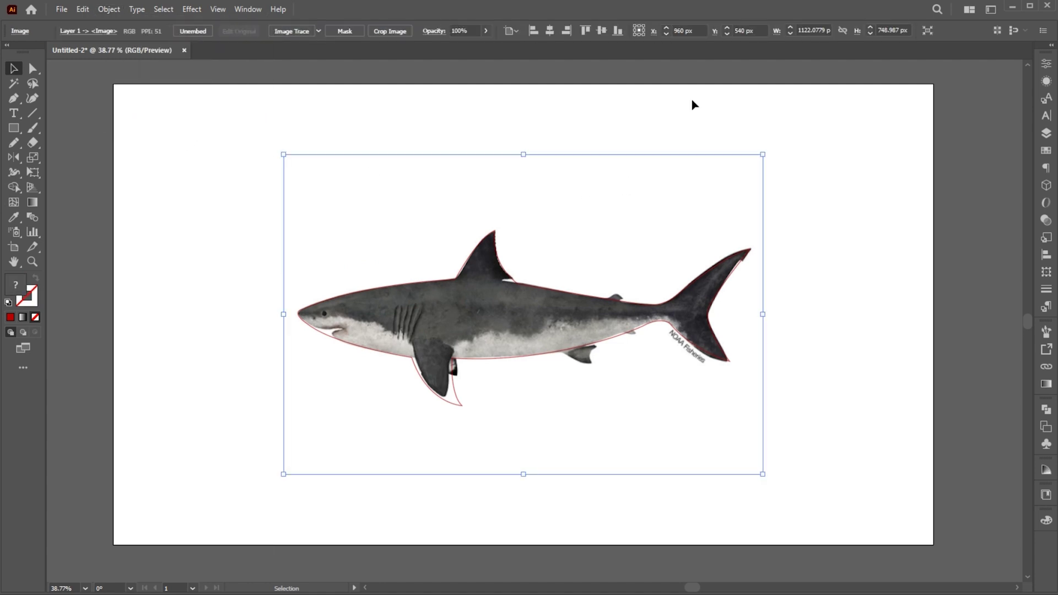
key(Delete)
key(z)
click(579, 285)
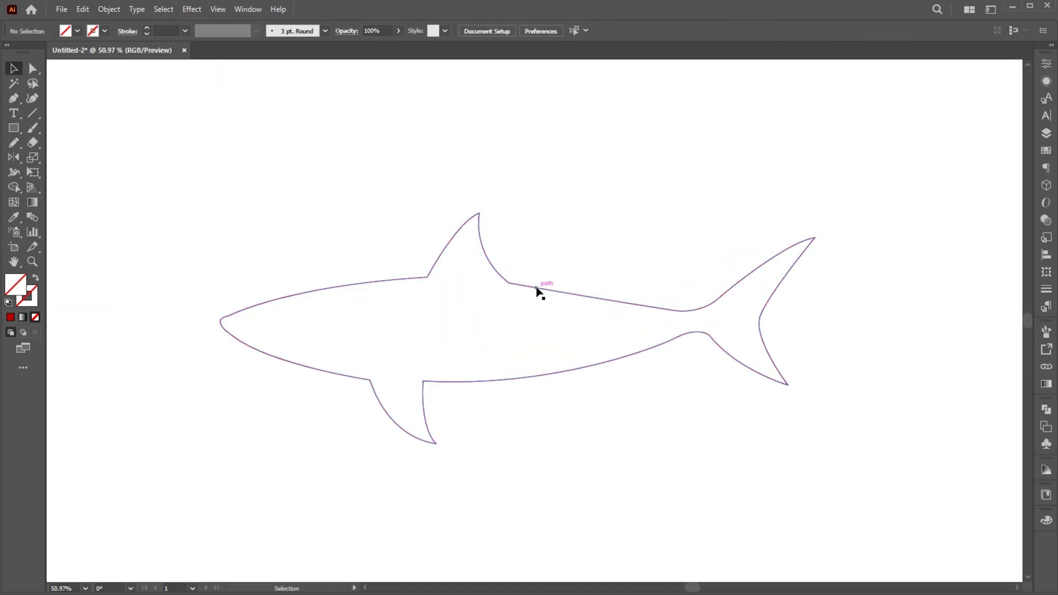
click(538, 292)
click(35, 280)
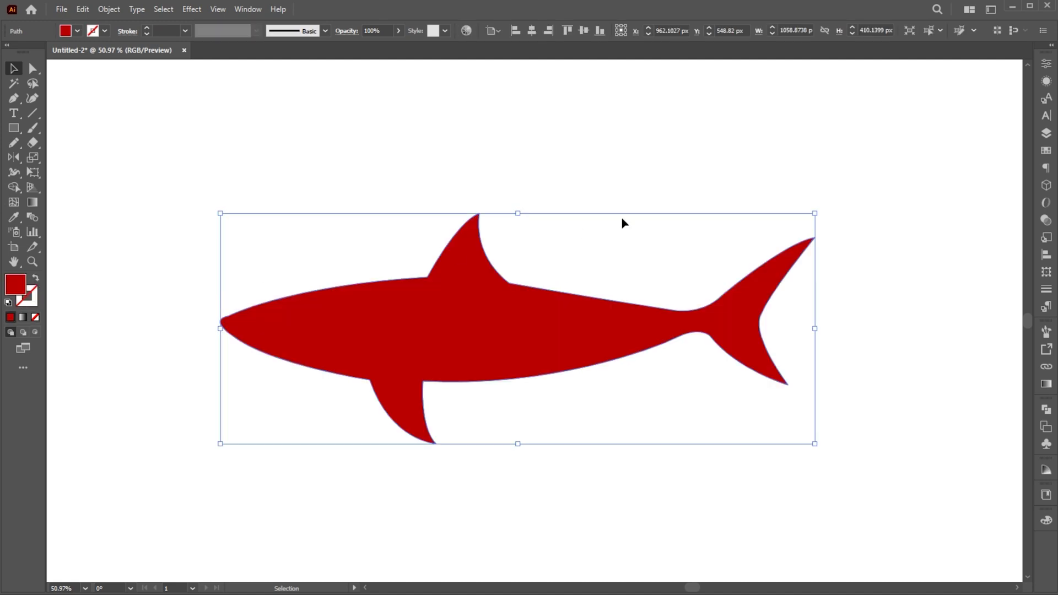
Move the pectoral fin base anchor with the Direct Selection tool.
click(513, 414)
key(a)
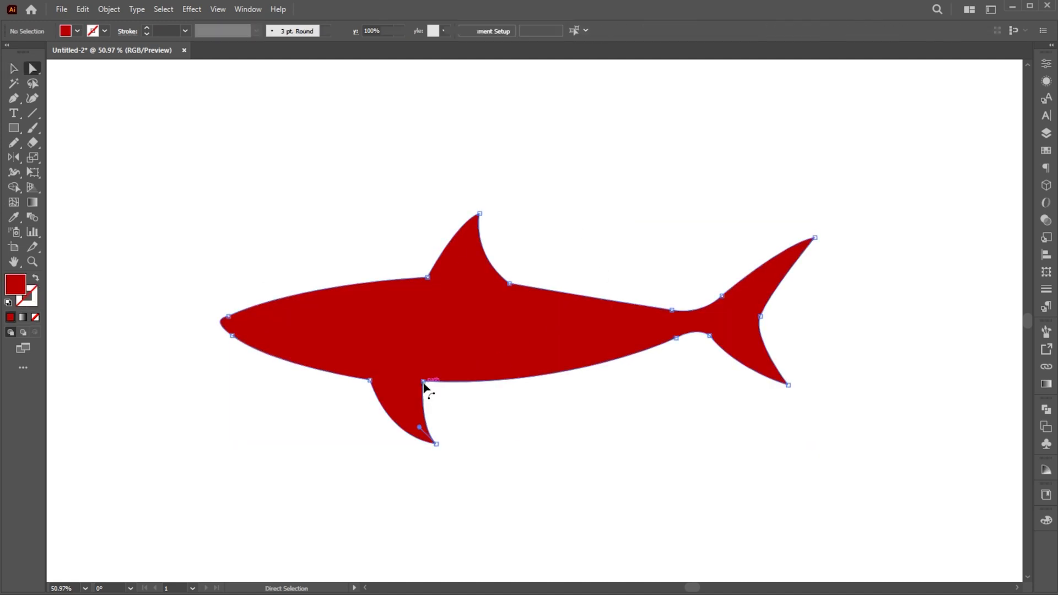
click(367, 386)
drag(370, 385, 364, 383)
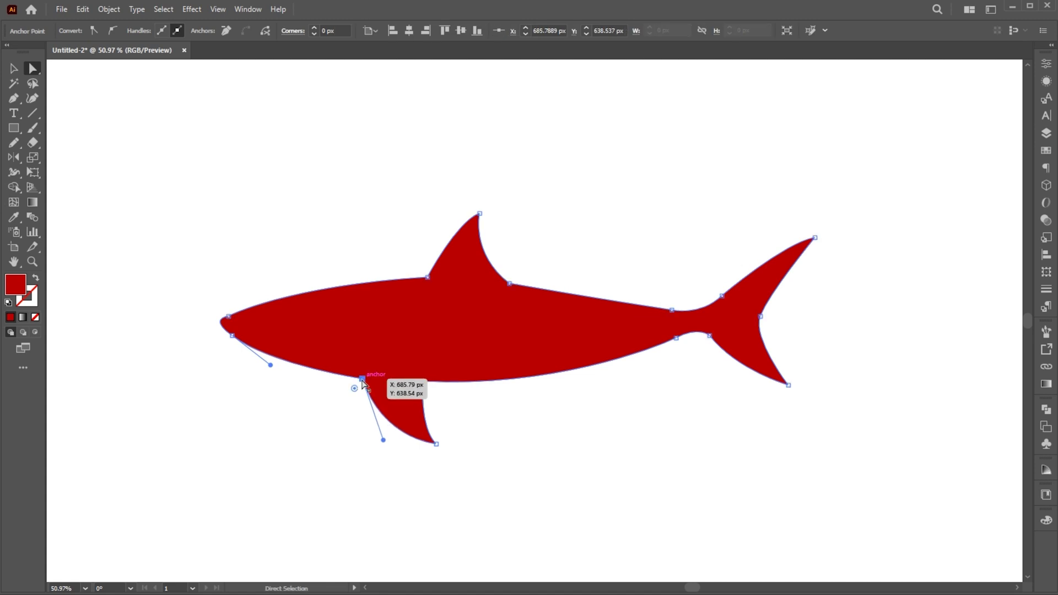
click(510, 421)
Reposition the anchors at the tail base and the nose, then deselect.
click(593, 352)
drag(709, 339, 716, 346)
click(810, 429)
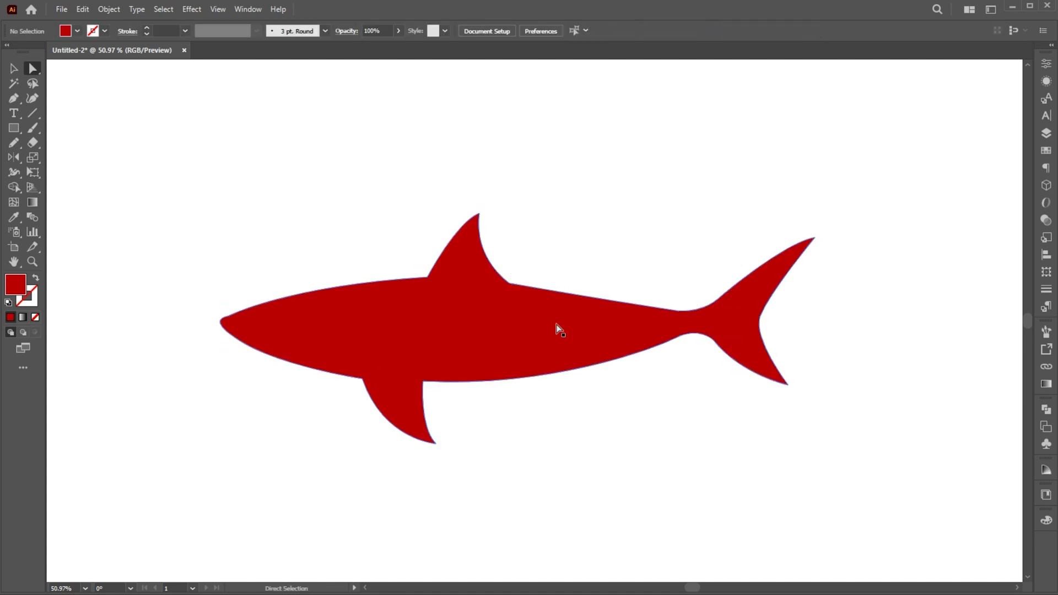
scroll(533, 311, down, 1)
click(265, 323)
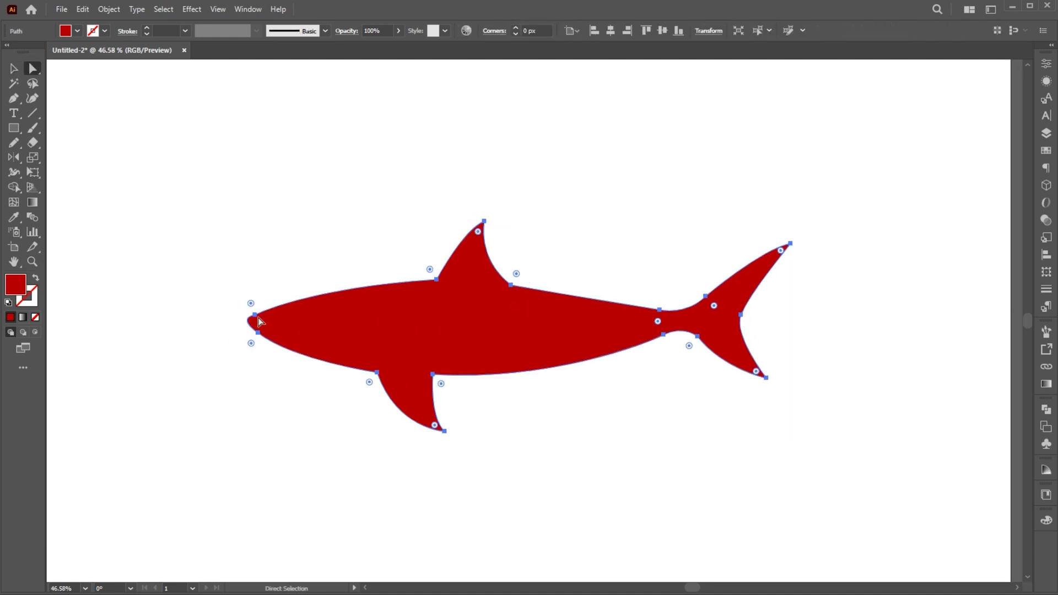
drag(252, 322, 248, 321)
key(v)
click(346, 463)
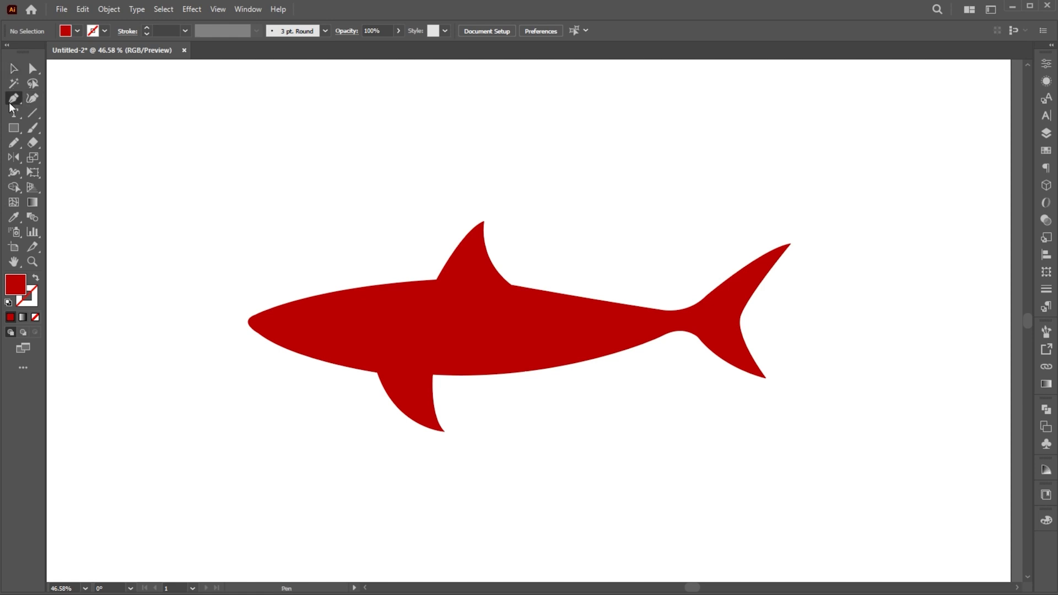
Draw a first curved cut line near the head with a white stroke.
click(348, 273)
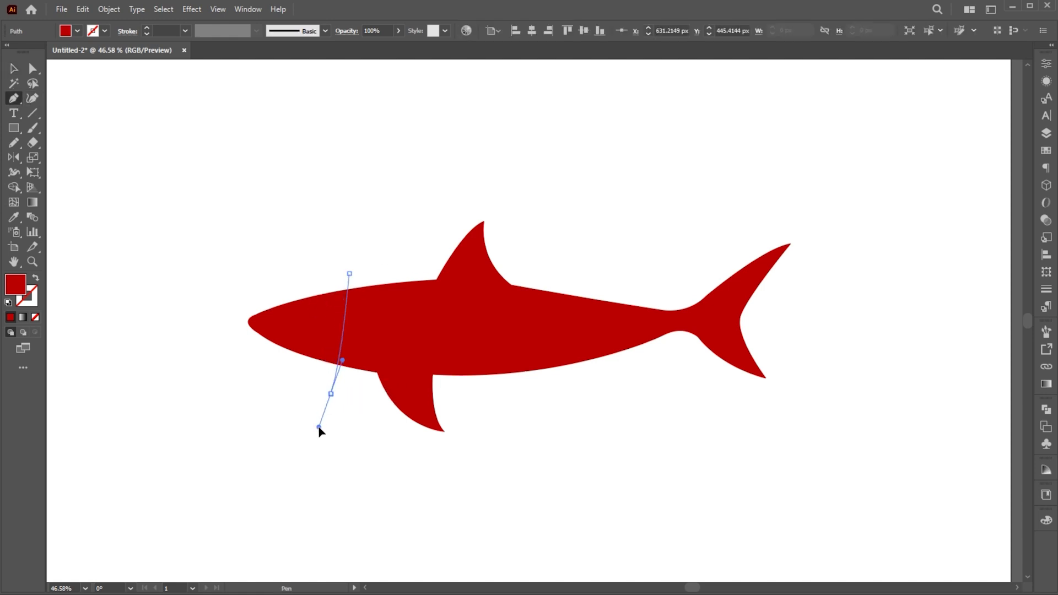
drag(341, 362, 321, 430)
key(v)
double_click(35, 298)
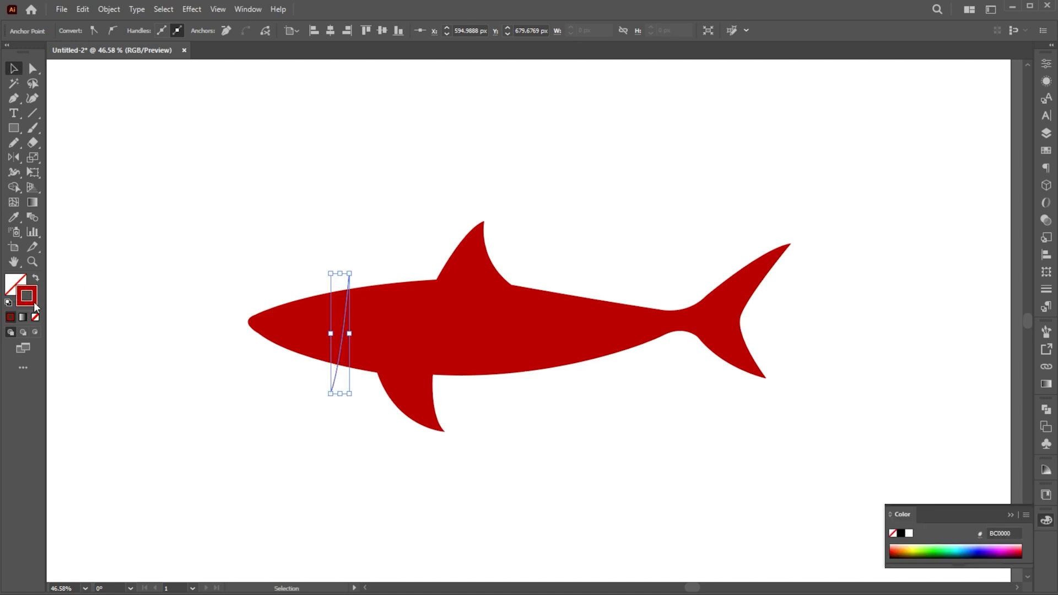
text(FFFFFF)
key(Return)
Thicken the white cut line's stroke to 7 pt.
click(387, 245)
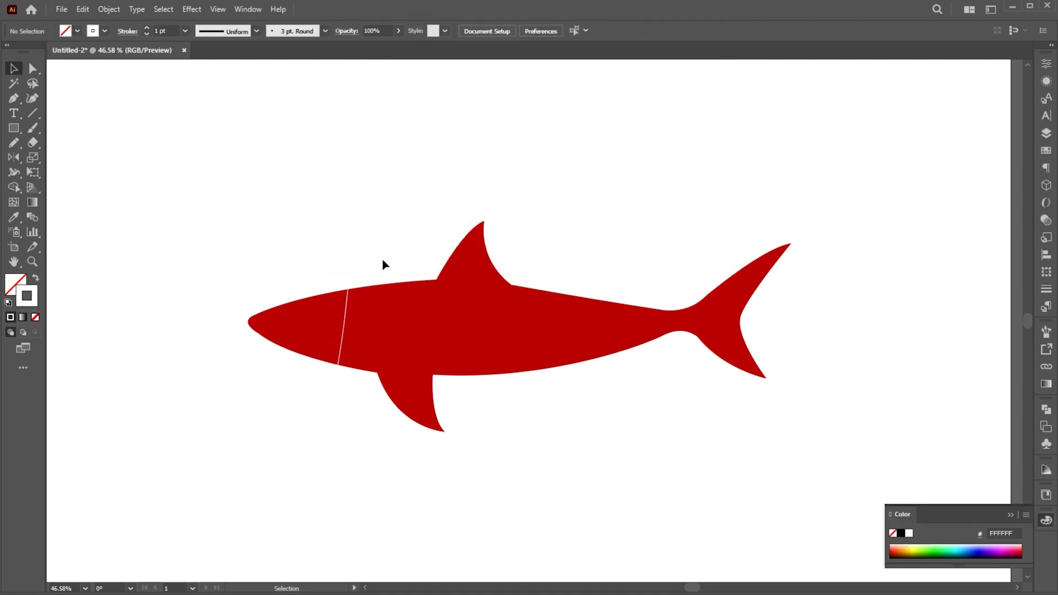
click(343, 331)
click(169, 31)
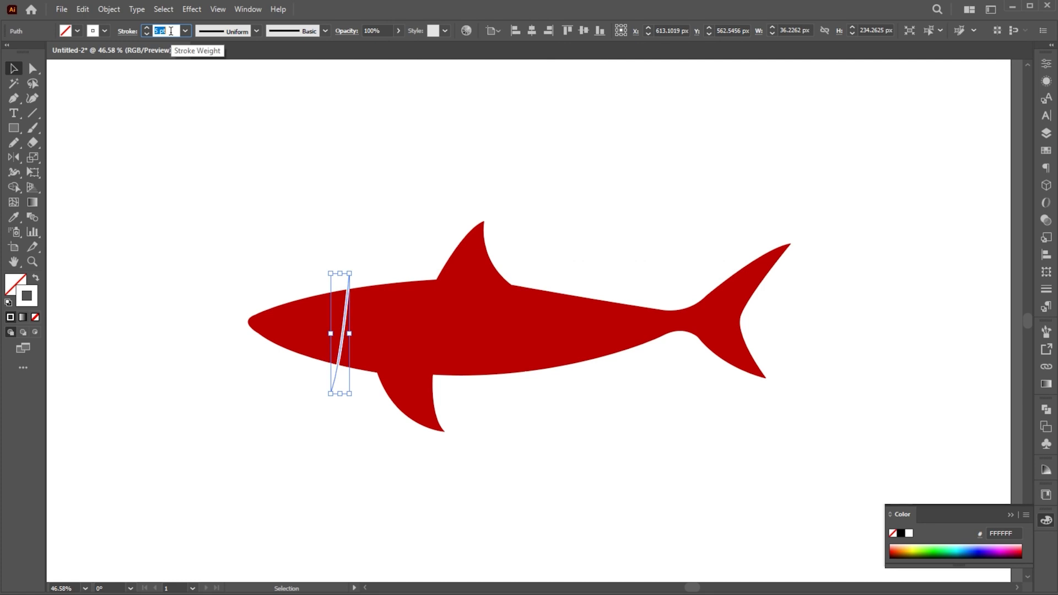
click(307, 158)
Draw a second cut line from the dorsal fin past the belly and reshape it.
drag(449, 252, 430, 234)
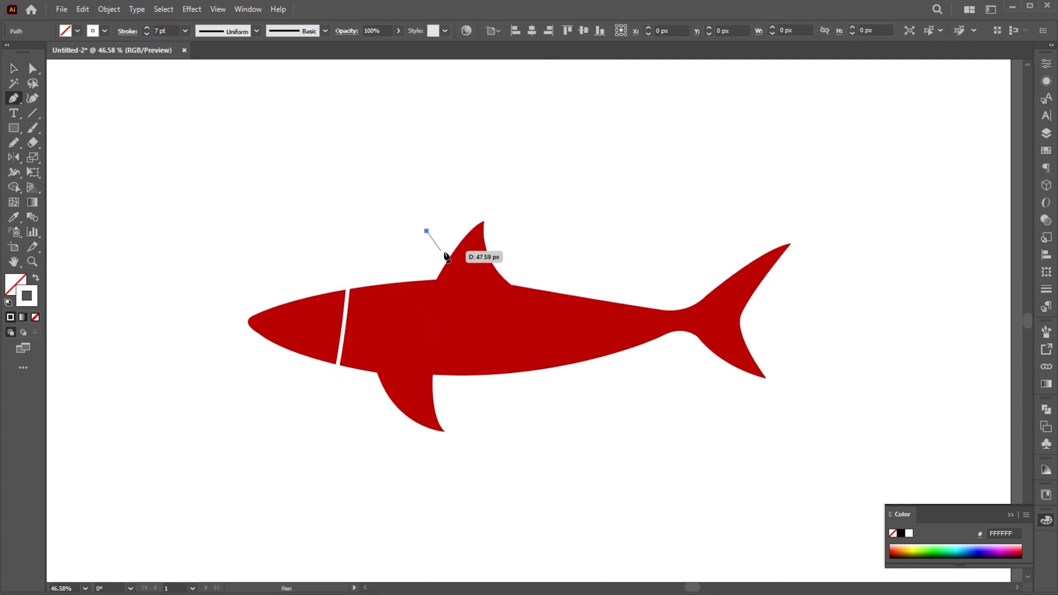
drag(442, 417, 460, 484)
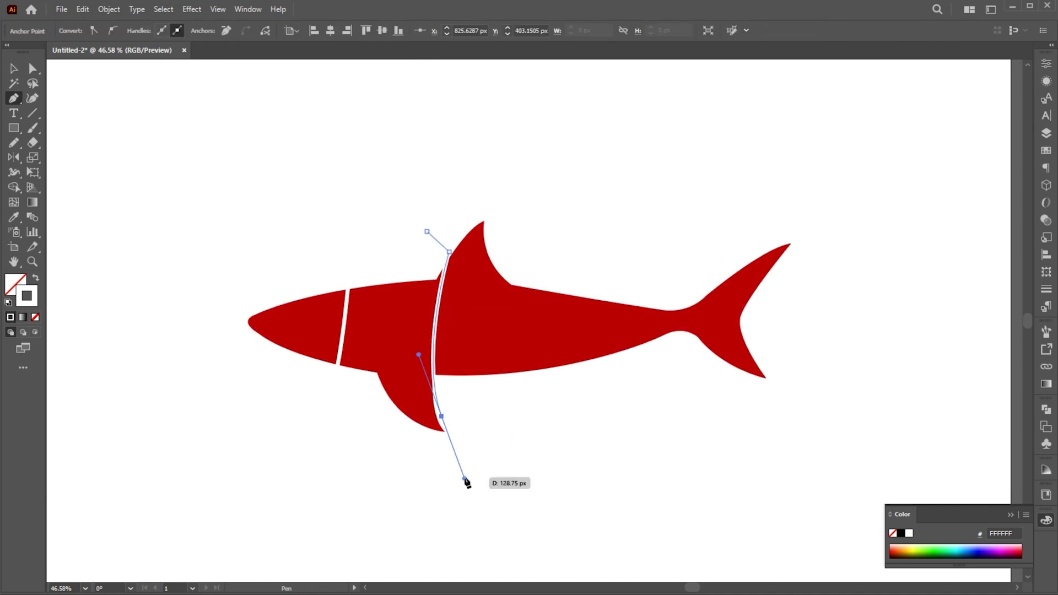
key(a)
drag(425, 355, 421, 288)
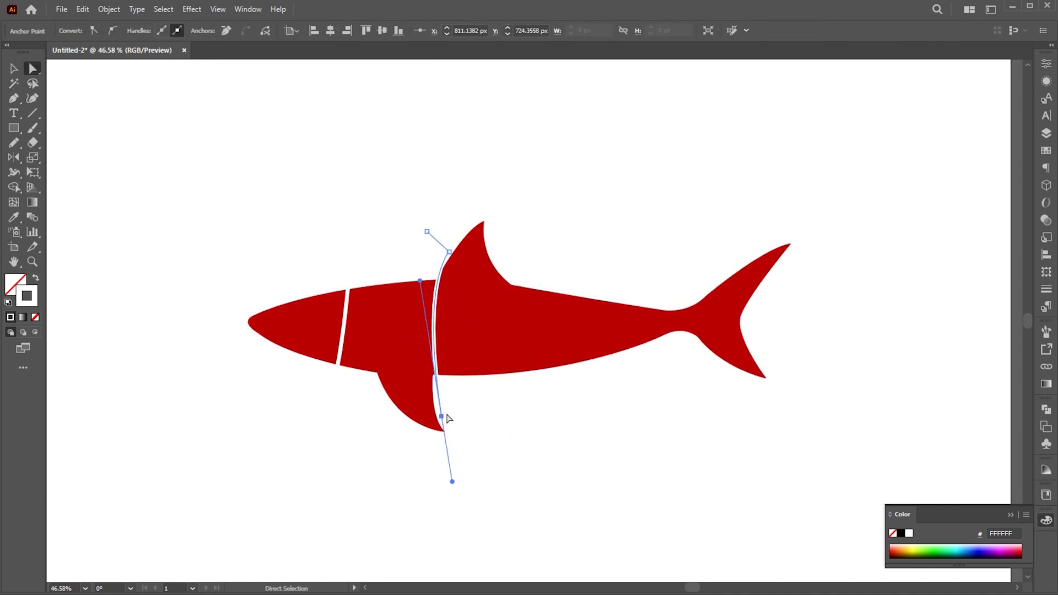
drag(442, 418, 437, 408)
key(v)
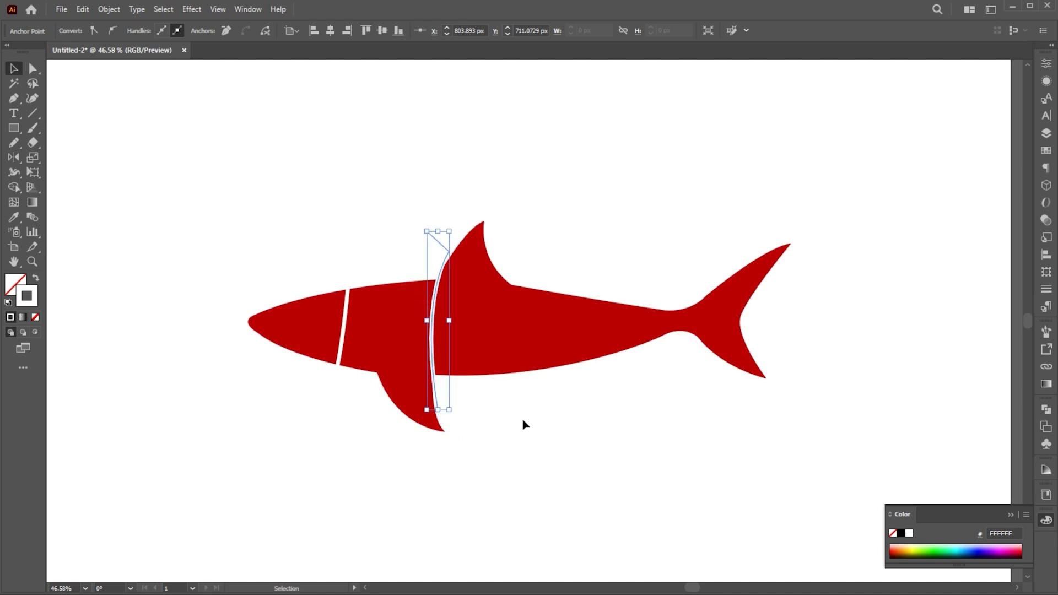
Nudge the first white cut line slightly to the right.
click(521, 422)
drag(343, 329, 355, 328)
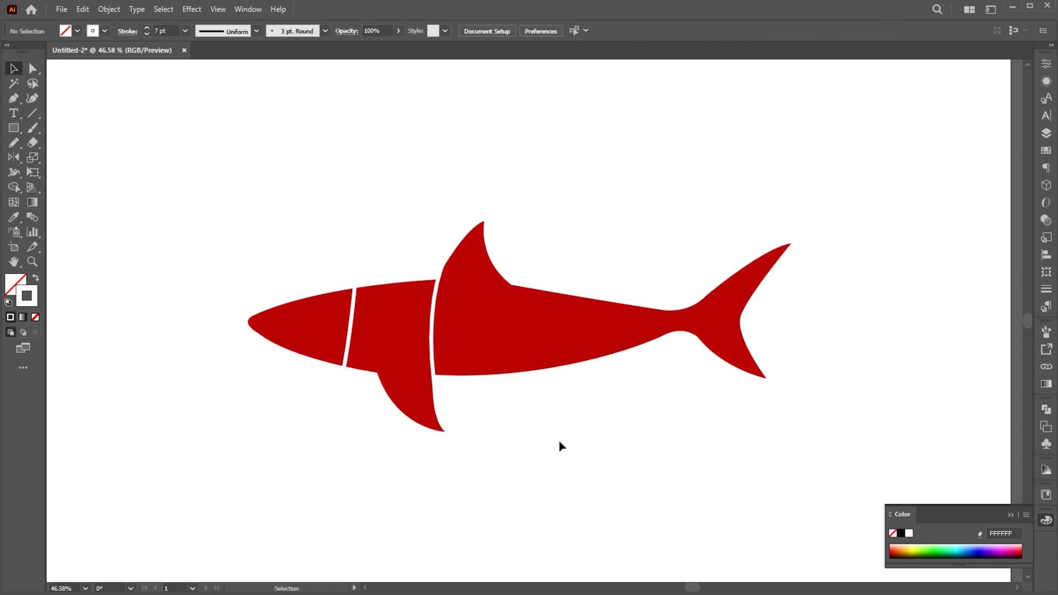
click(563, 446)
Draw a third cut line behind the dorsal fin and adjust it into a diagonal.
key(p)
click(509, 238)
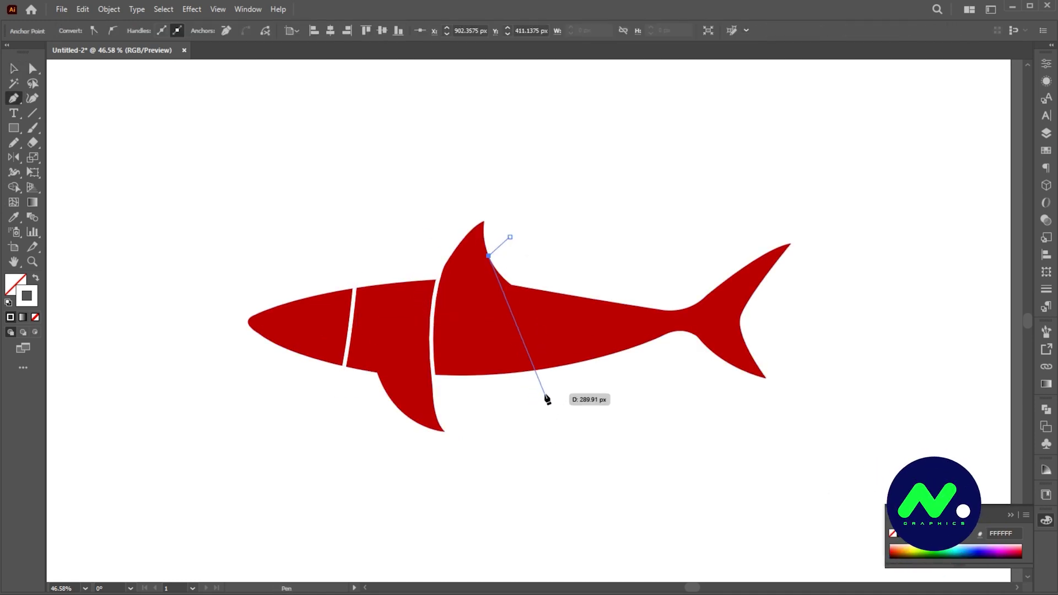
drag(545, 405, 555, 467)
key(a)
click(510, 286)
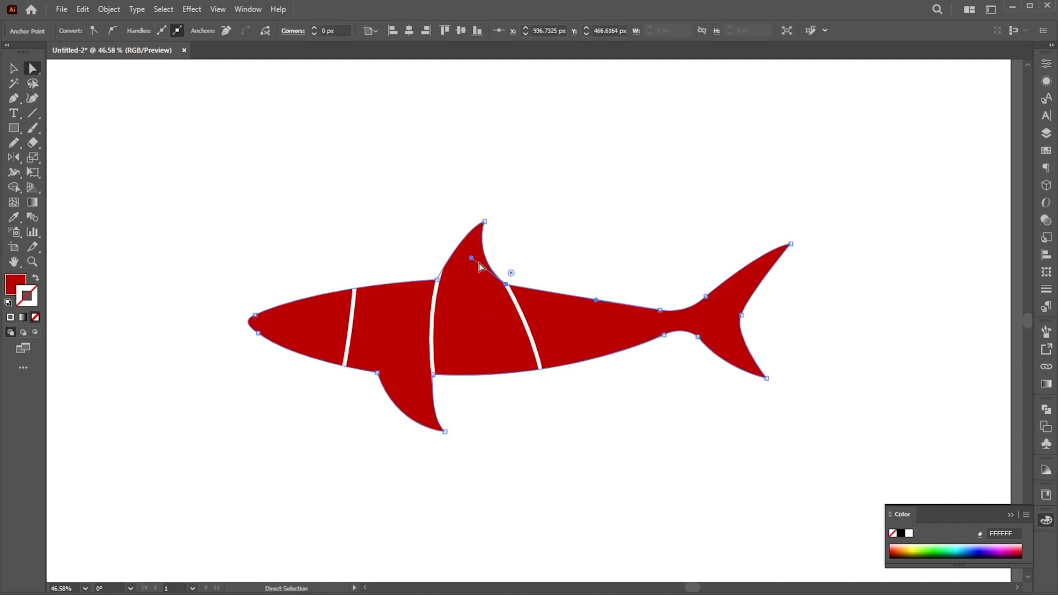
click(488, 257)
drag(510, 238, 492, 257)
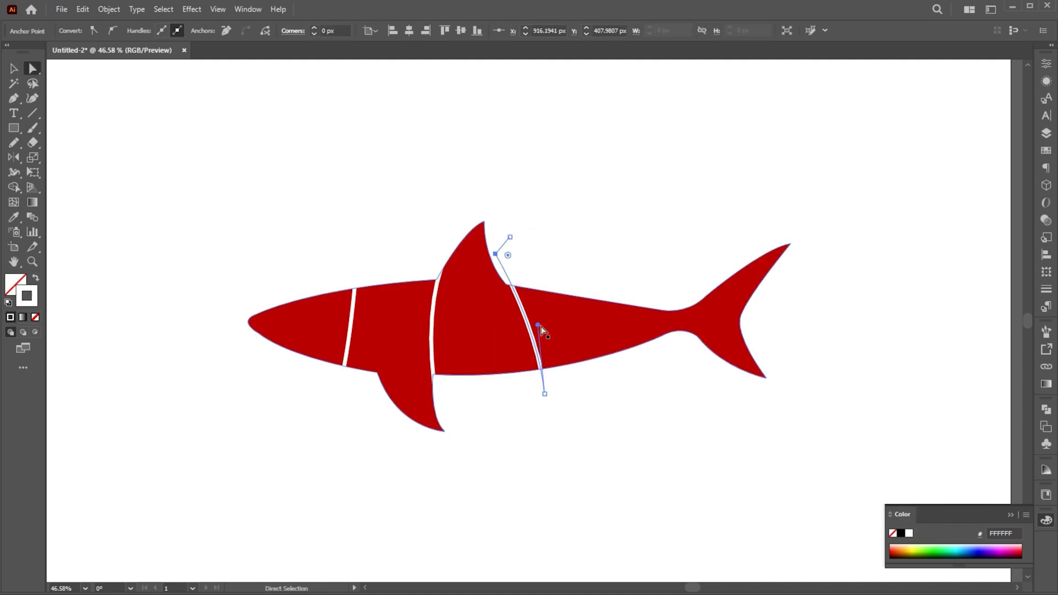
drag(544, 392, 567, 459)
key(v)
click(660, 419)
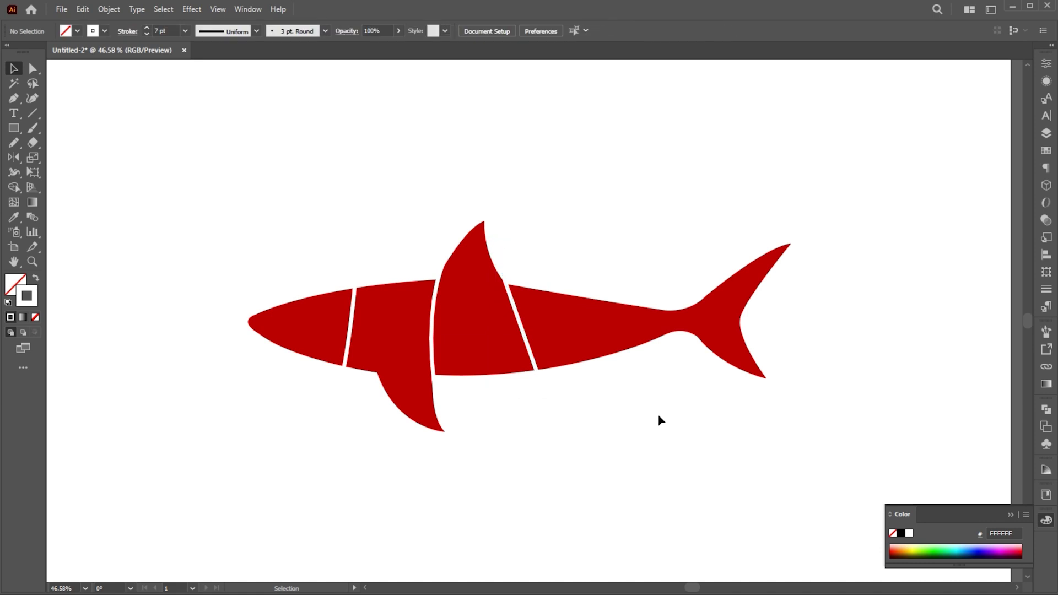
Draw a fourth cut line across the body near the tail.
click(612, 291)
click(620, 355)
key(v)
click(699, 213)
Expand the shark and white lines, then apply Pathfinder Divide.
drag(780, 158, 320, 402)
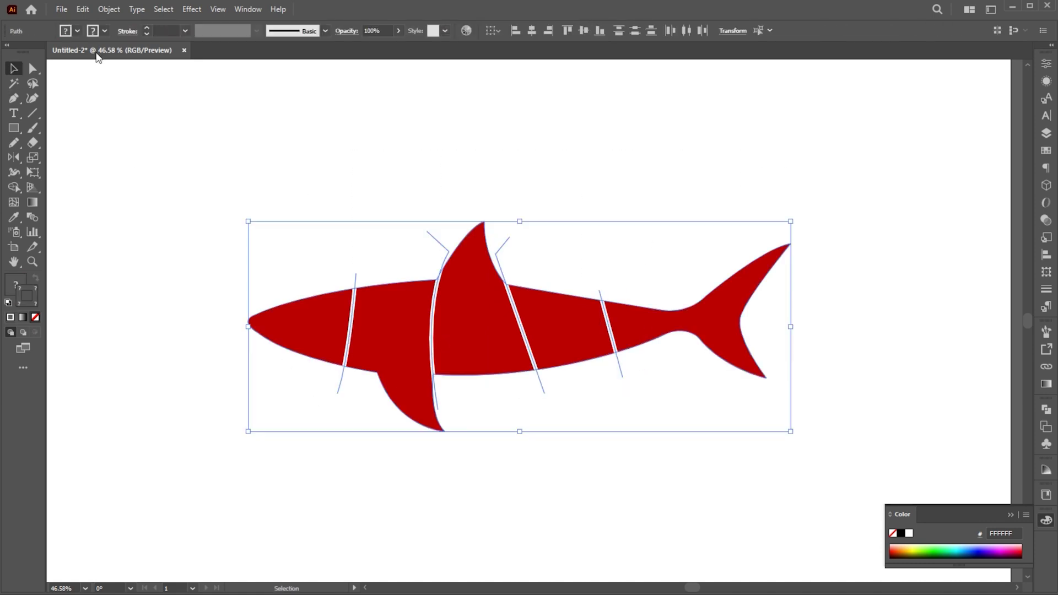
click(109, 9)
click(147, 171)
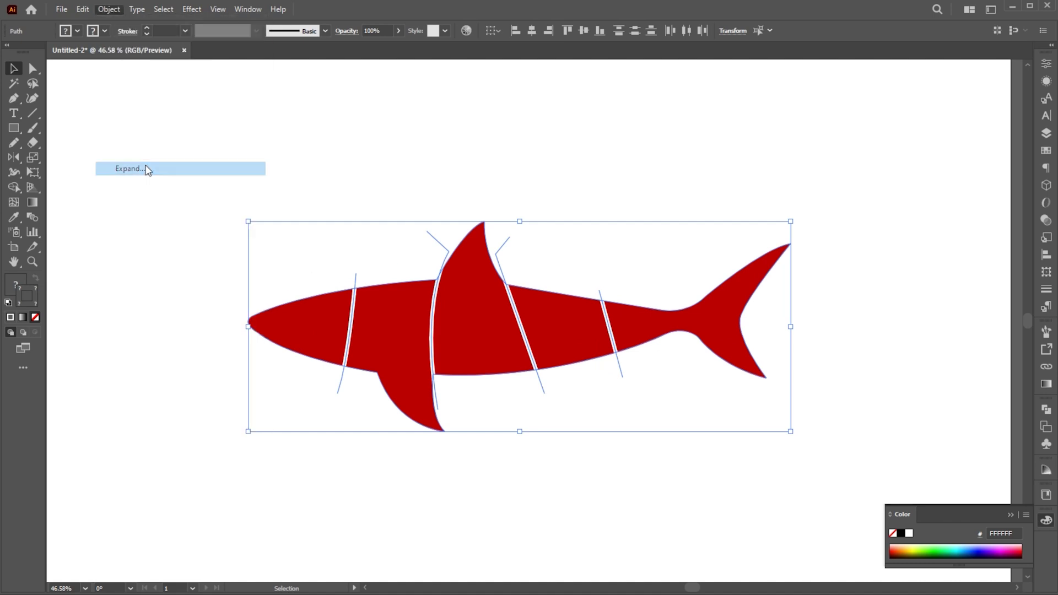
key(Return)
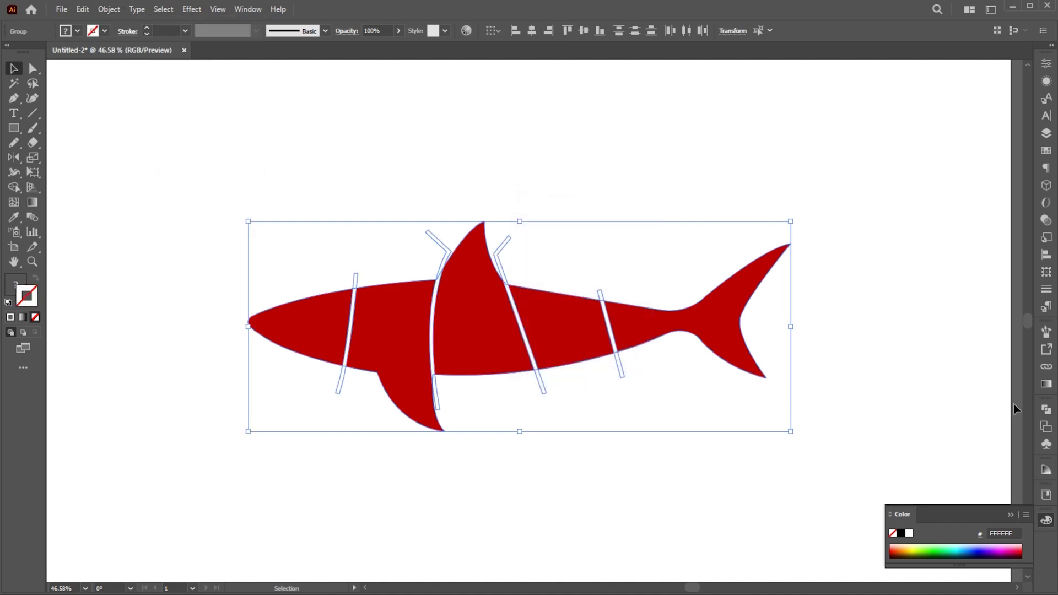
click(1045, 411)
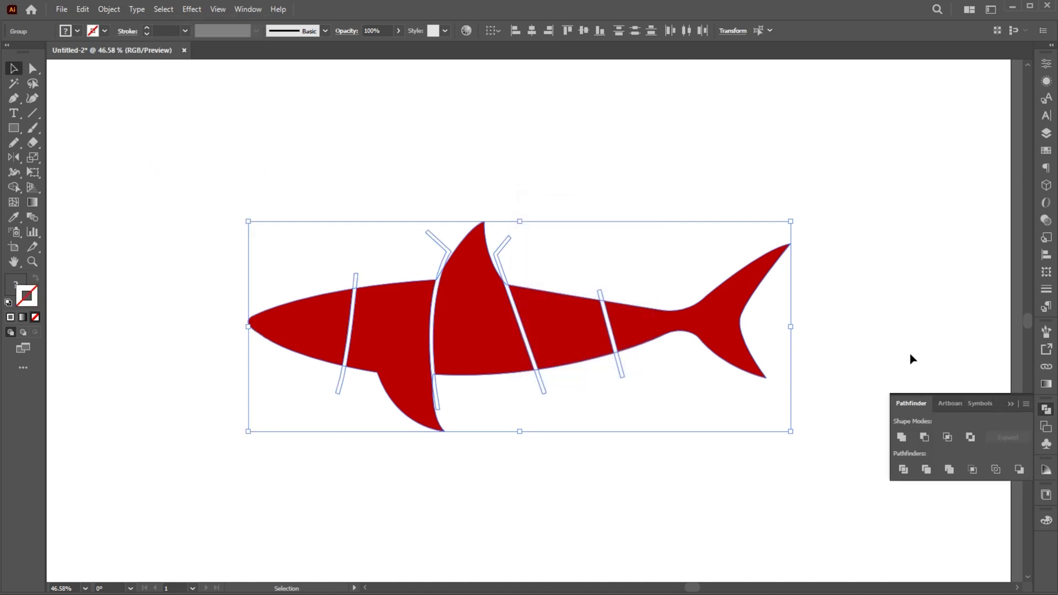
click(903, 469)
click(1009, 406)
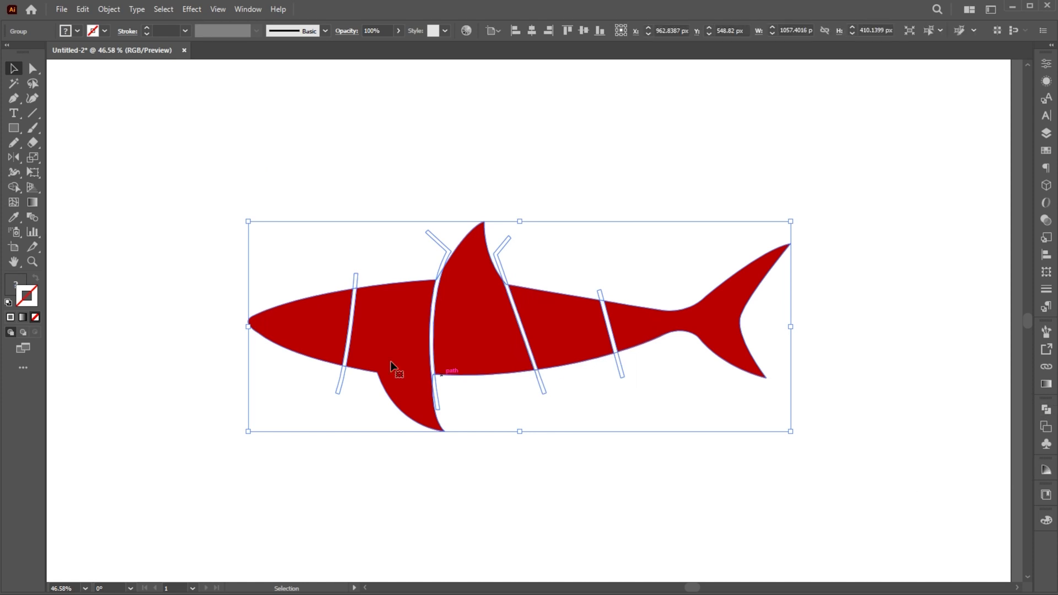
Isolate the divided group and cut out the red shark pieces.
double_click(325, 317)
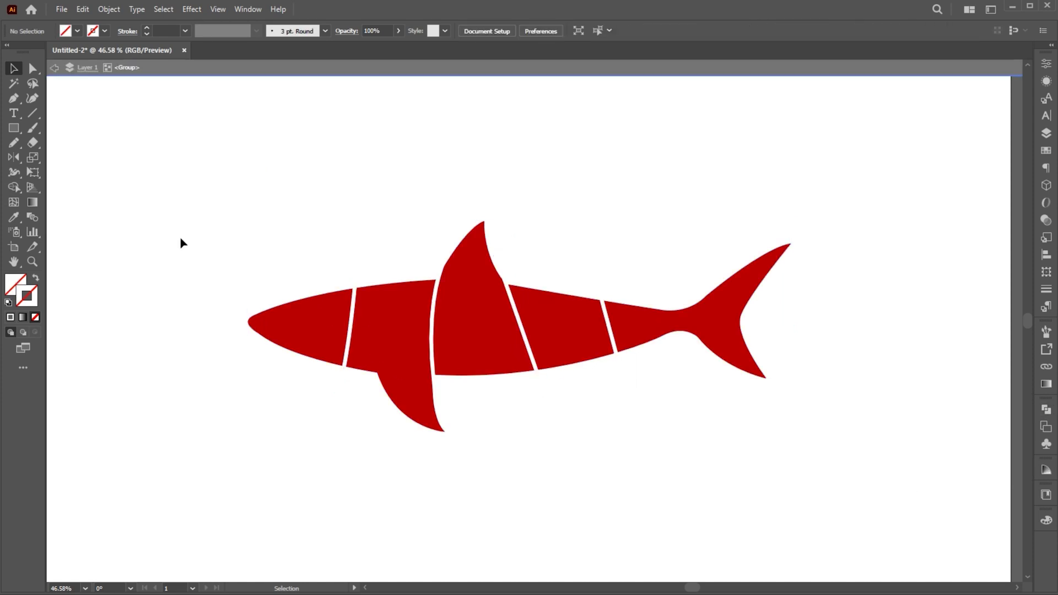
click(313, 330)
click(82, 9)
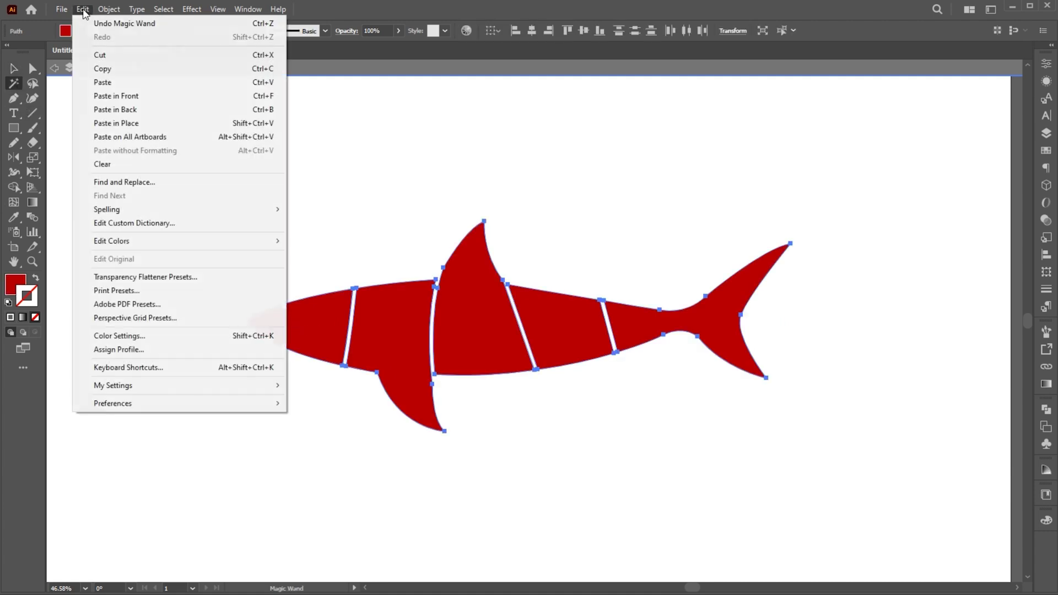
click(94, 54)
key(v)
key(Escape)
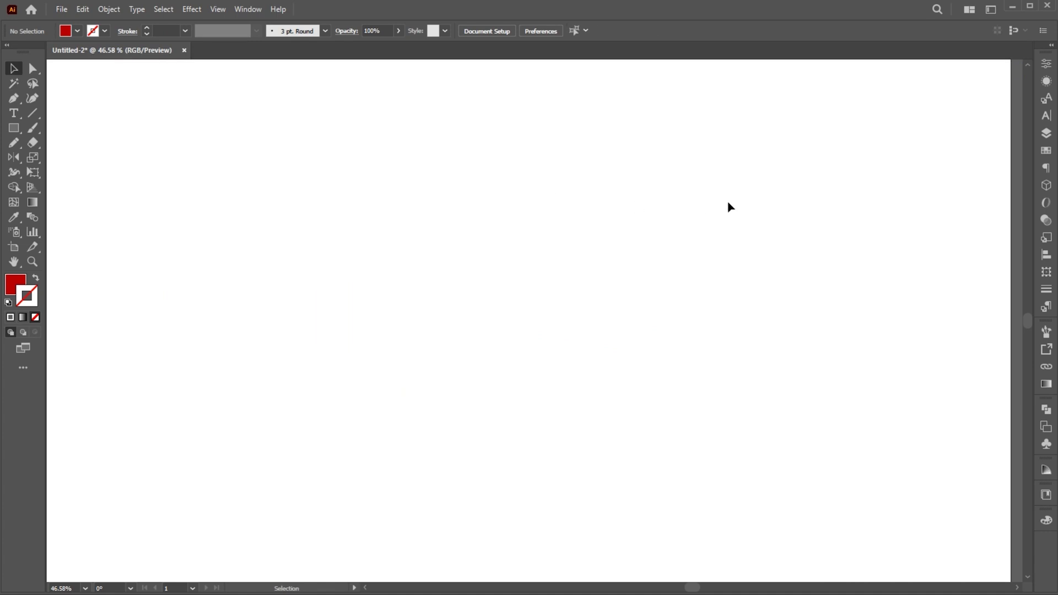
Delete the leftover line shapes and paste the red pieces back in front.
key(ctrl+v)
key(Delete)
click(83, 10)
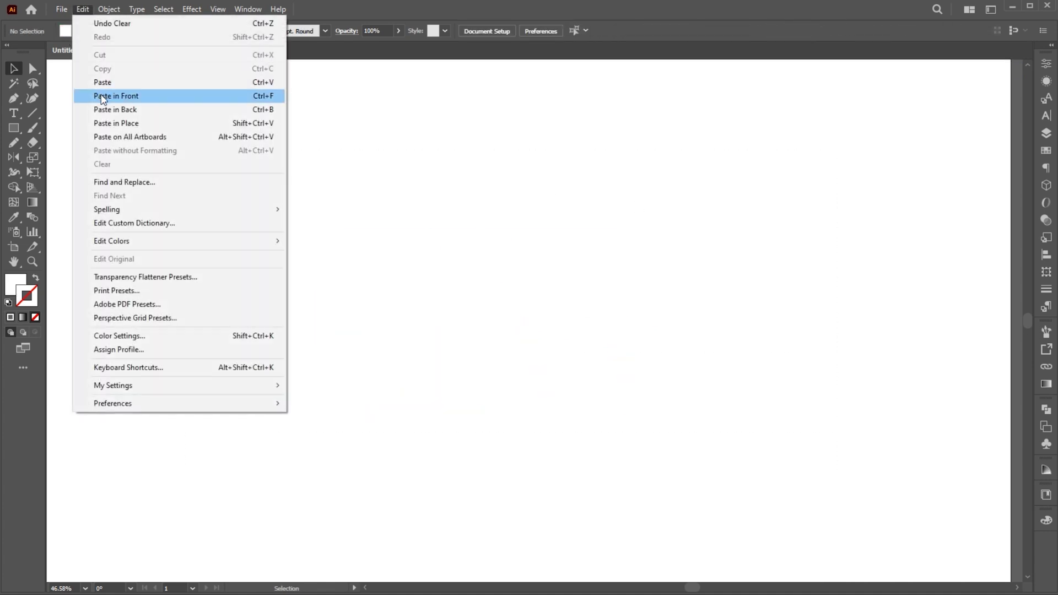
click(103, 98)
click(397, 221)
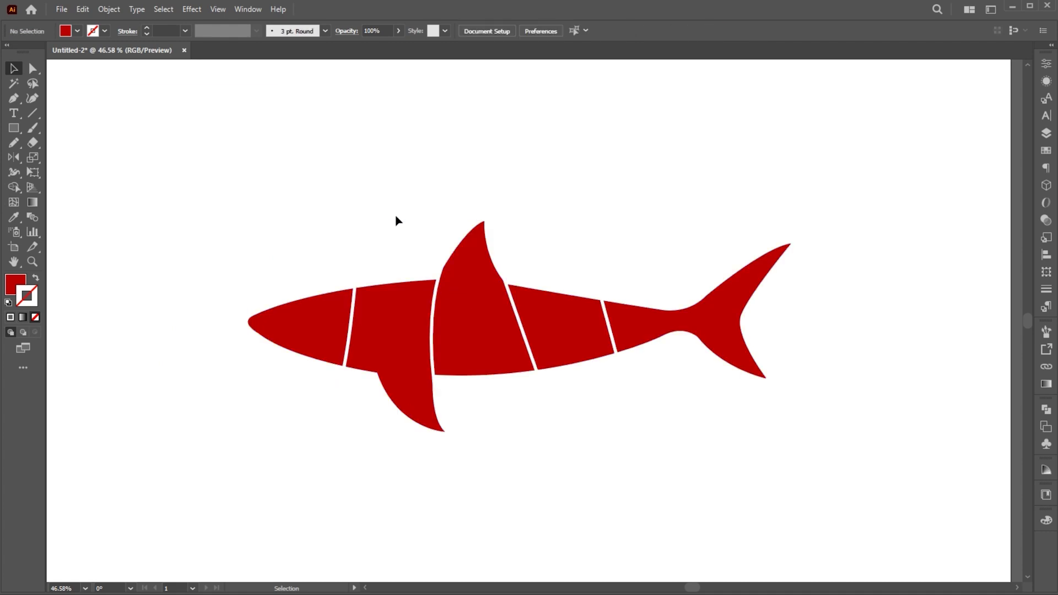
Type 'shark' in uppercase Poppins ExtraBold and scale it to about double size.
key(t)
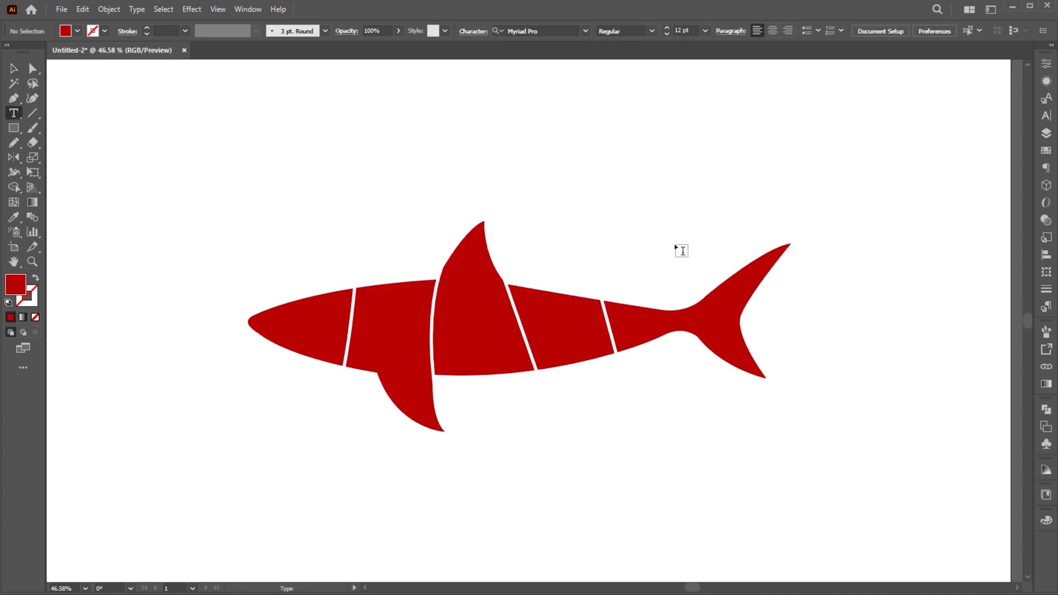
scroll(590, 31, up, 3)
scroll(590, 30, up, 3)
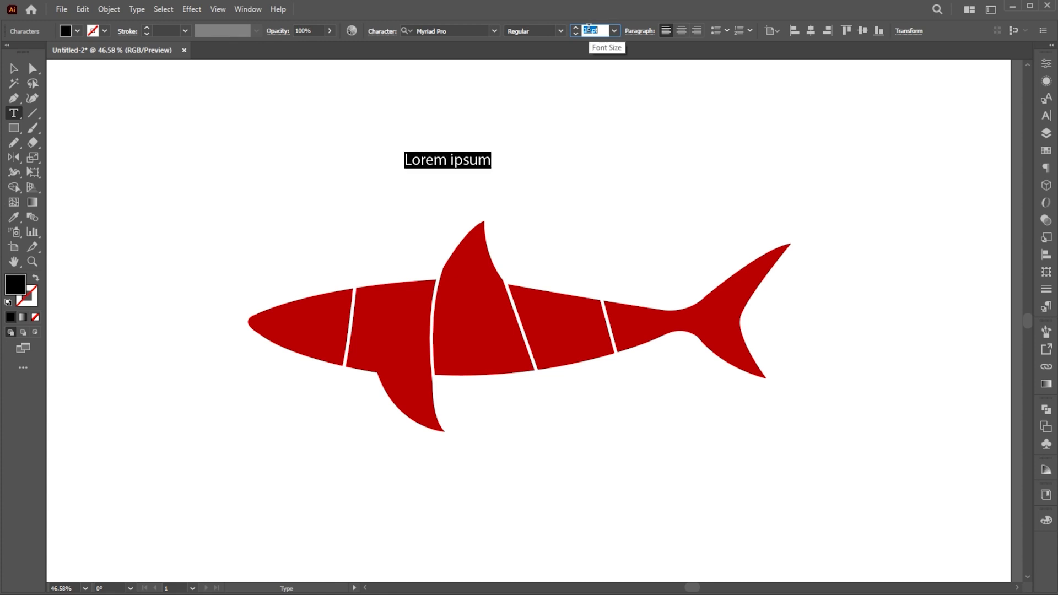
scroll(590, 31, up, 3)
scroll(590, 30, up, 3)
scroll(590, 31, up, 2)
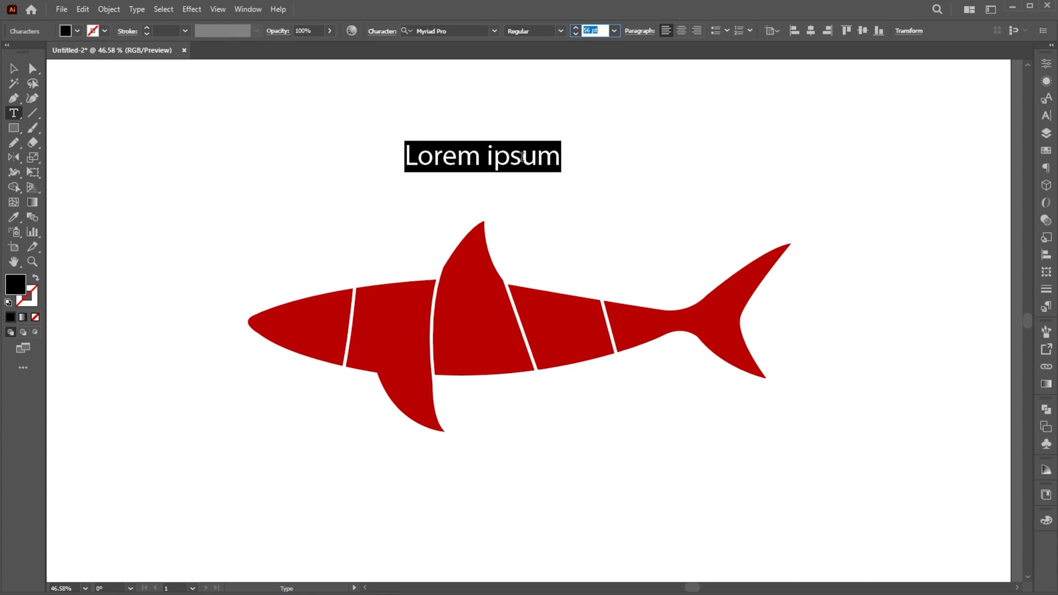
text(shark)
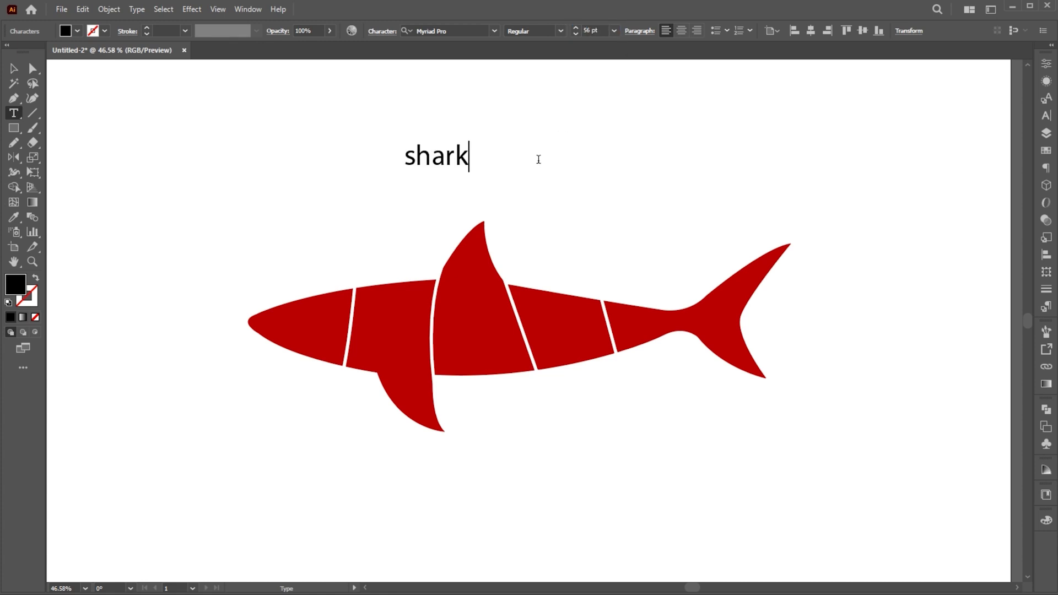
click(14, 70)
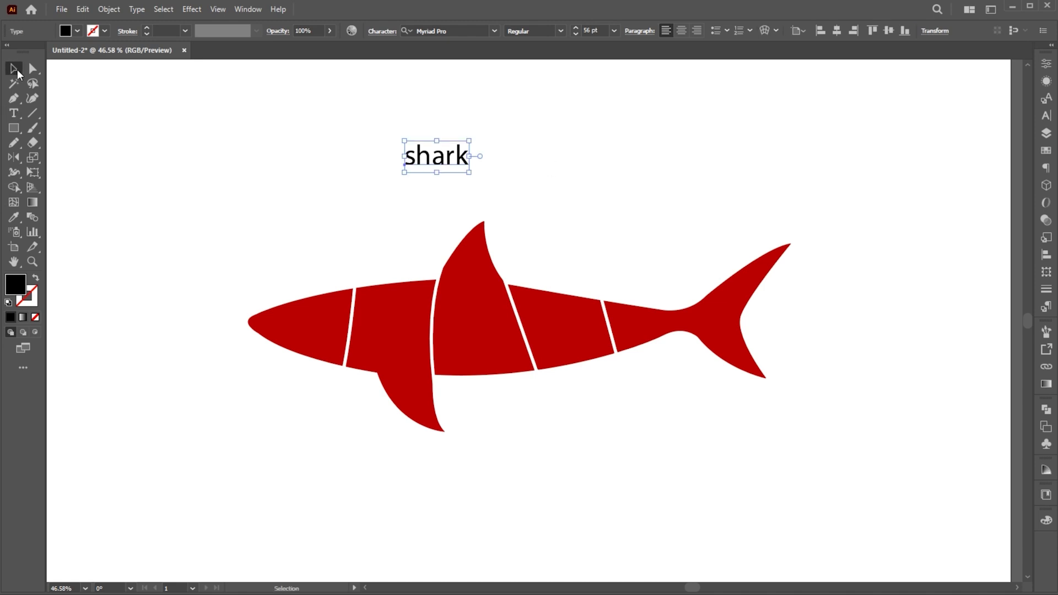
click(136, 10)
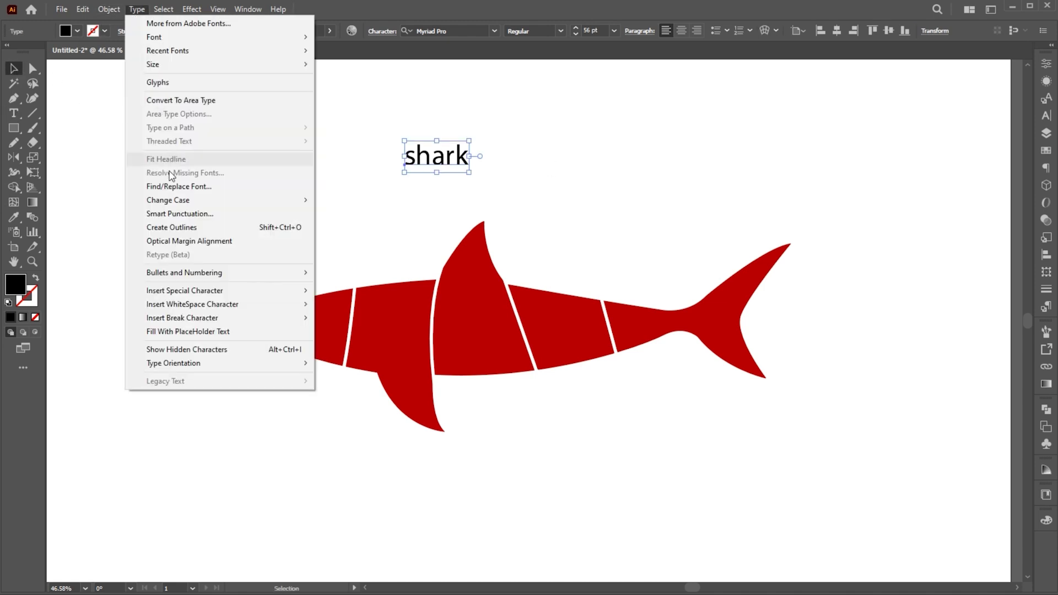
click(347, 203)
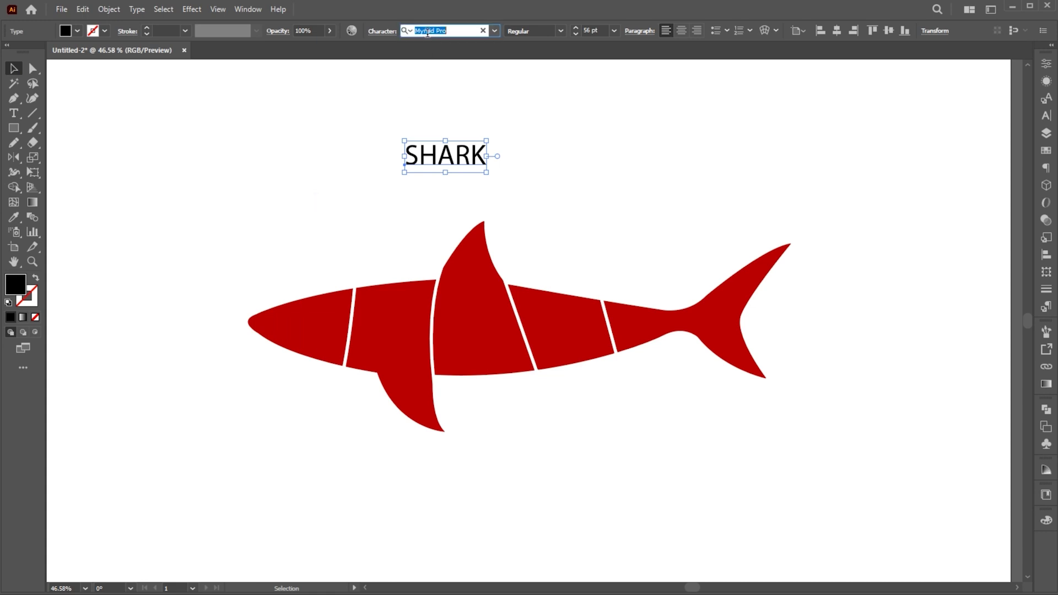
text(popp)
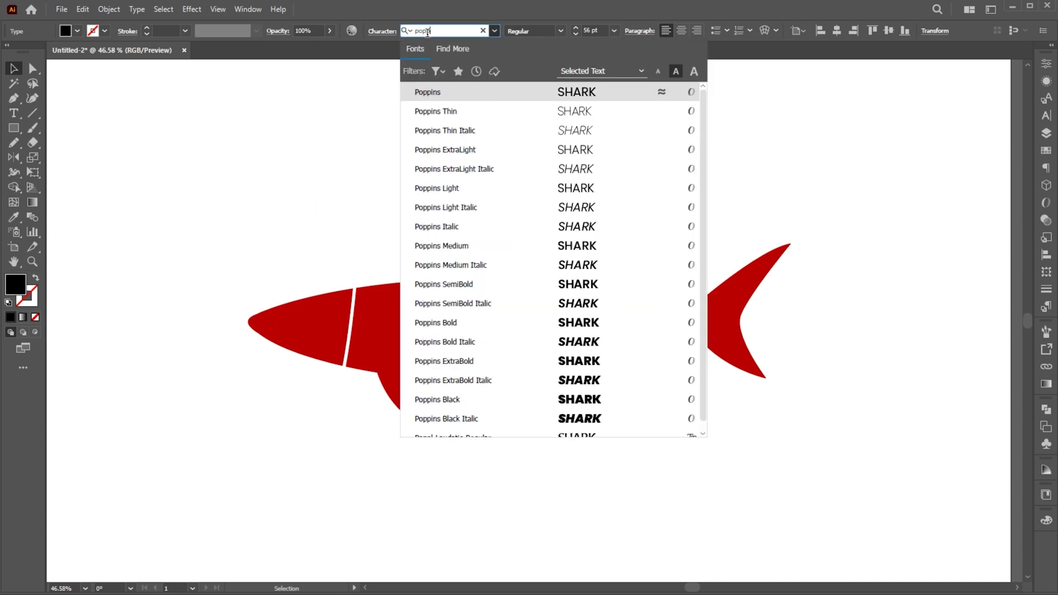
click(527, 362)
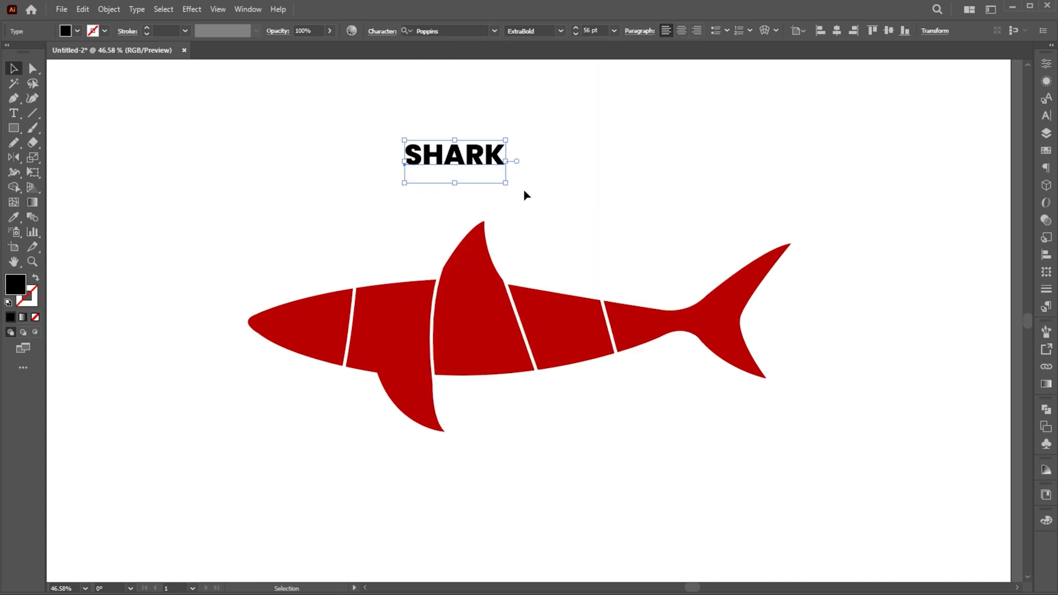
drag(507, 163, 566, 174)
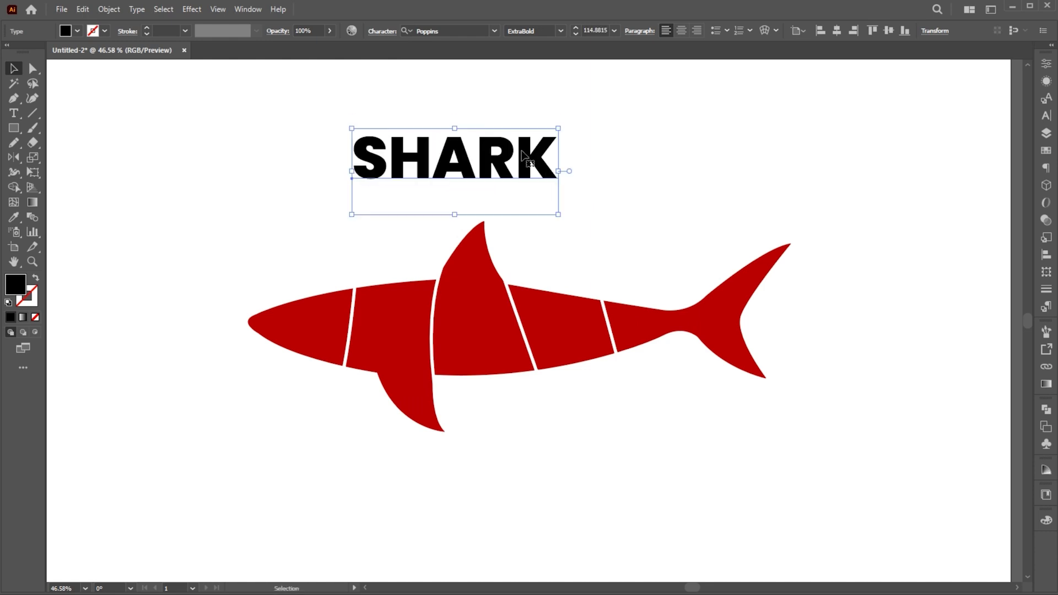
Convert SHARK to outlines, stretch it slightly wider and ungroup the letters.
right_click(499, 153)
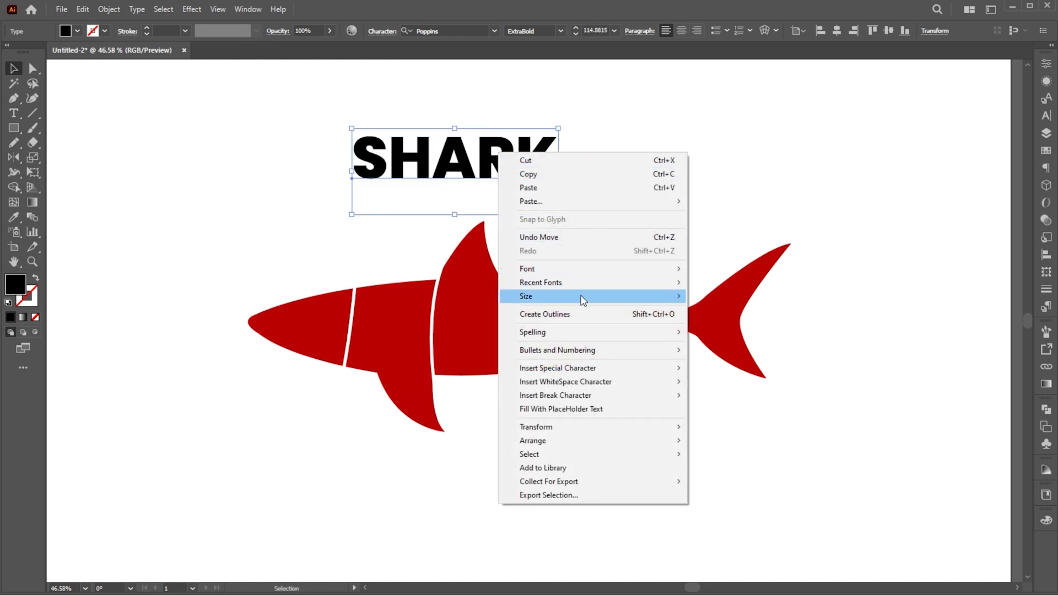
click(575, 321)
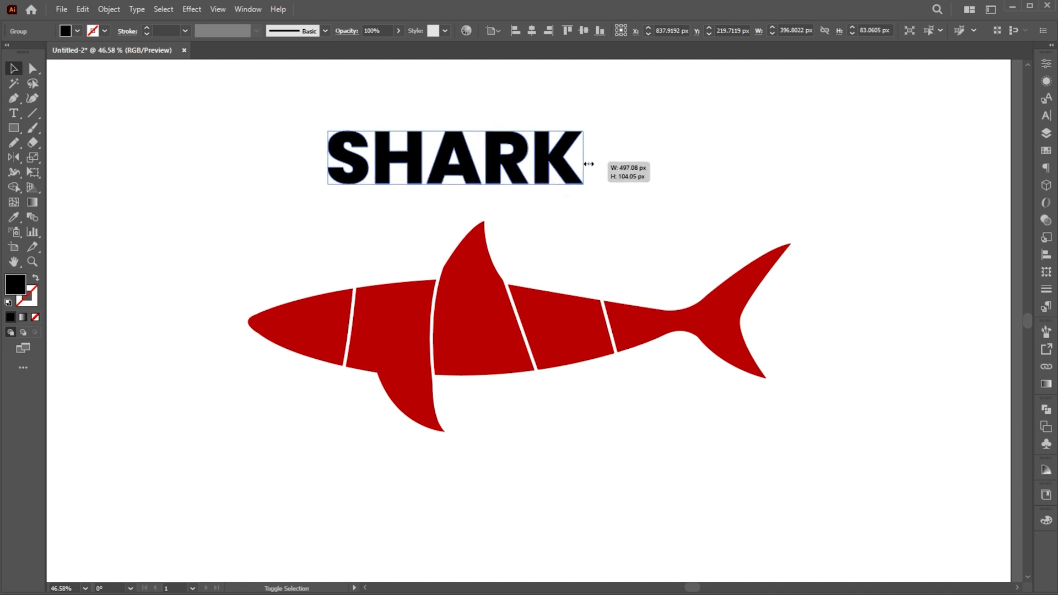
drag(560, 173, 588, 175)
right_click(566, 162)
click(600, 319)
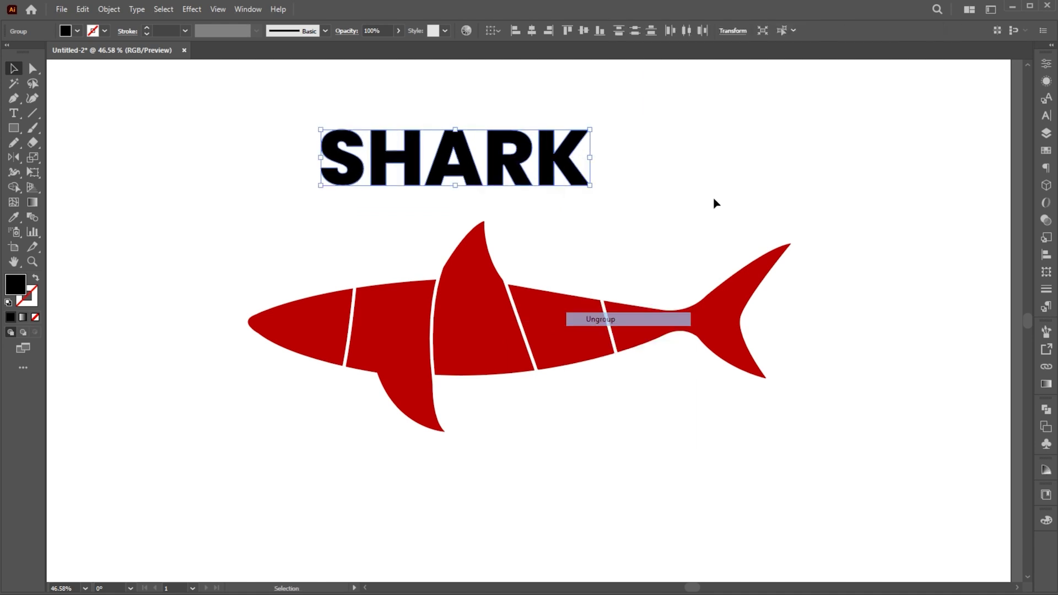
click(711, 203)
click(347, 162)
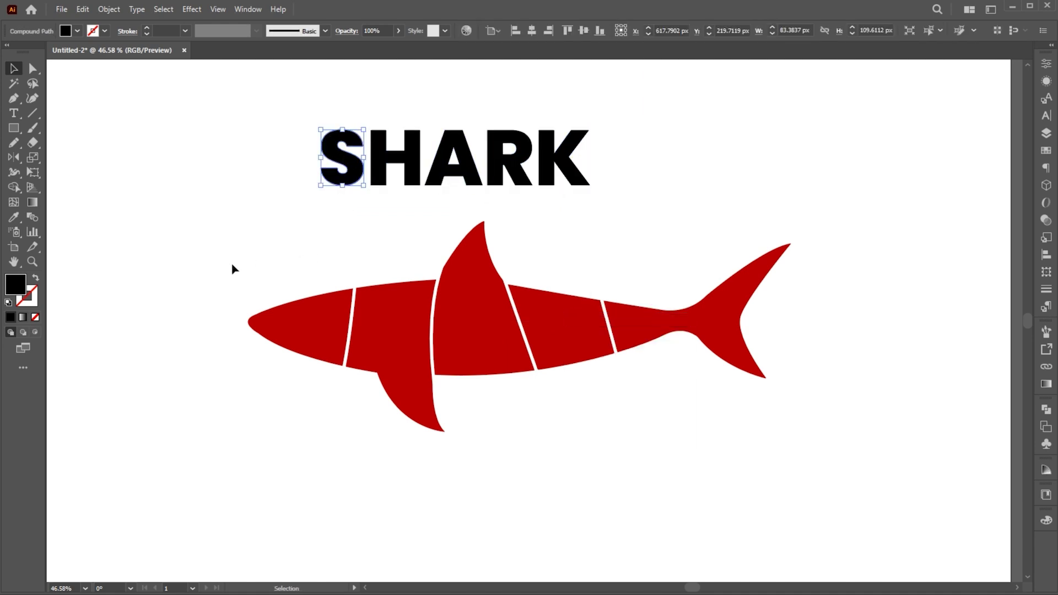
Bring the red shark pieces to the front, above the letters.
click(483, 299)
right_click(480, 231)
mouse_move(515, 501)
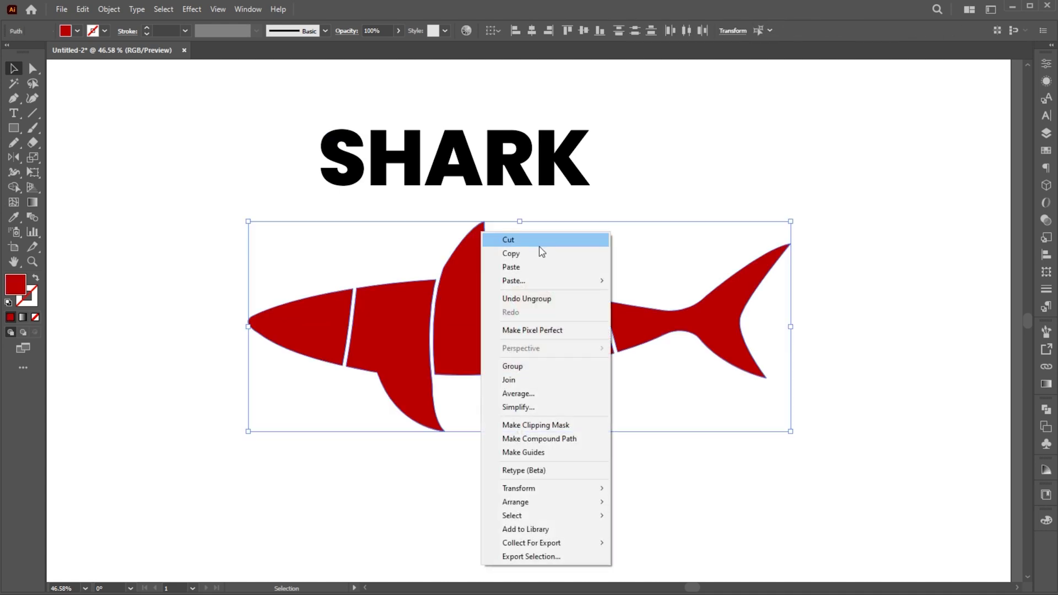
click(642, 507)
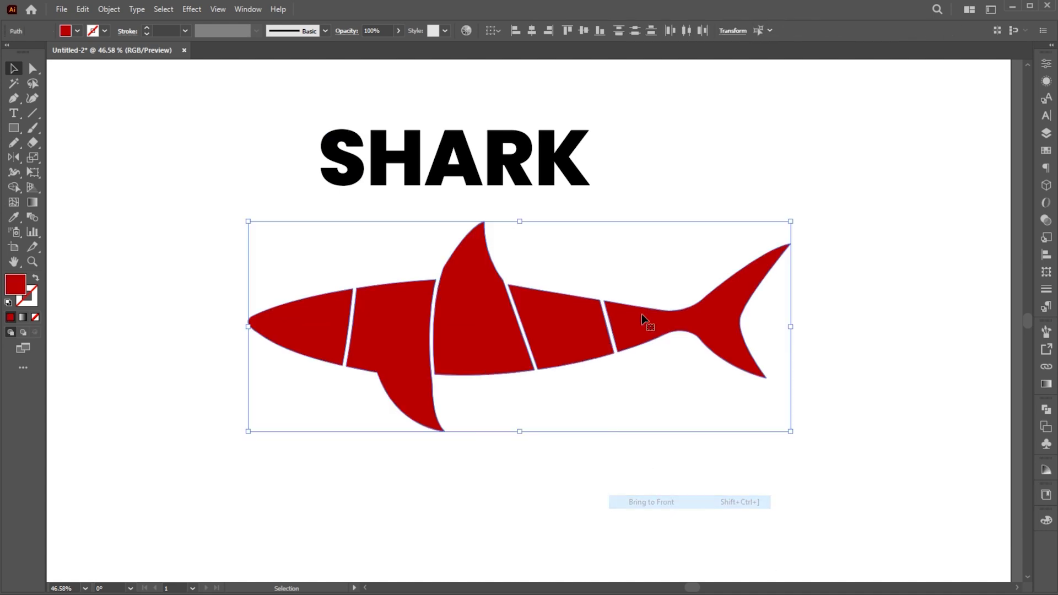
Envelope-warp the S into the head piece and the H into the second body piece.
click(653, 232)
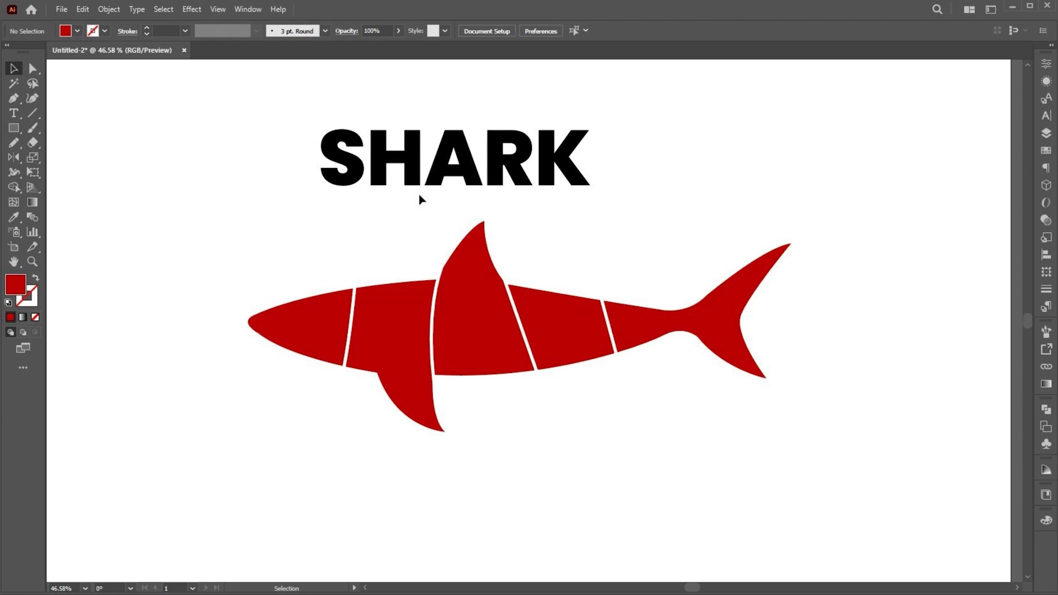
click(355, 170)
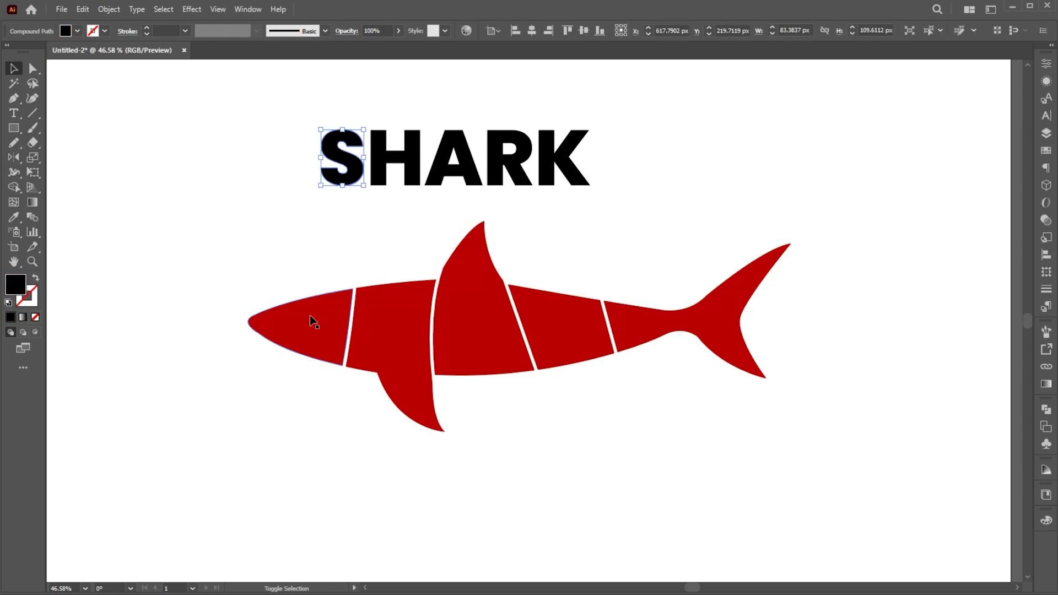
shift+click(310, 316)
click(89, 13)
mouse_move(143, 399)
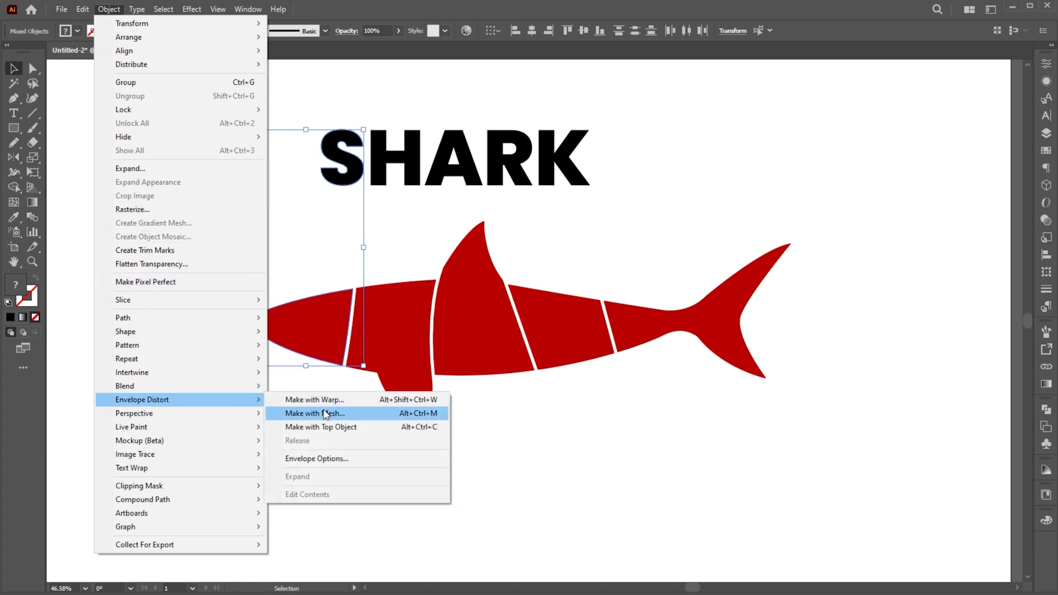
click(321, 427)
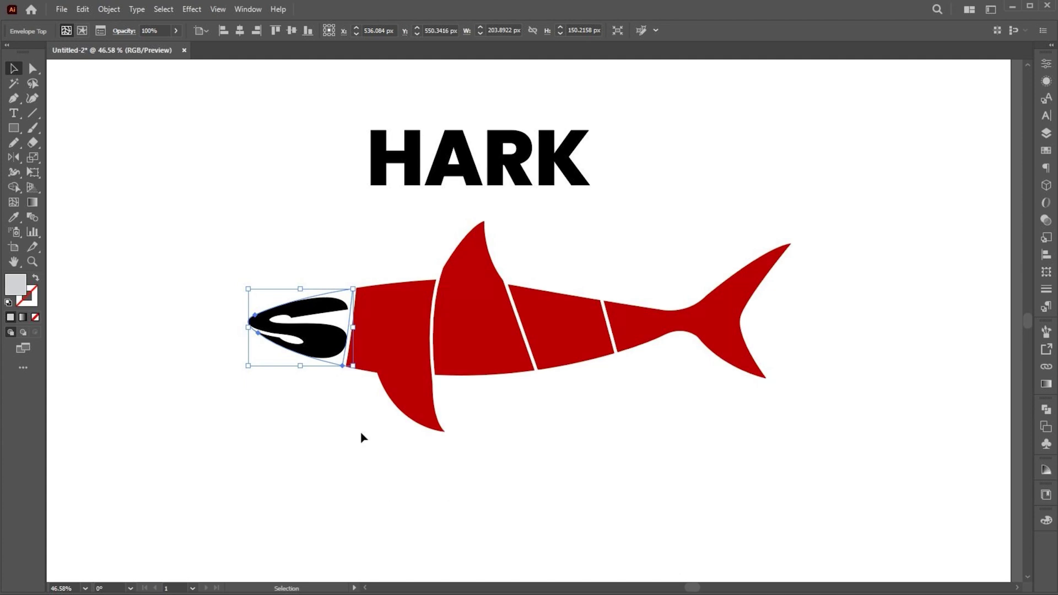
click(363, 437)
click(389, 348)
shift+click(397, 157)
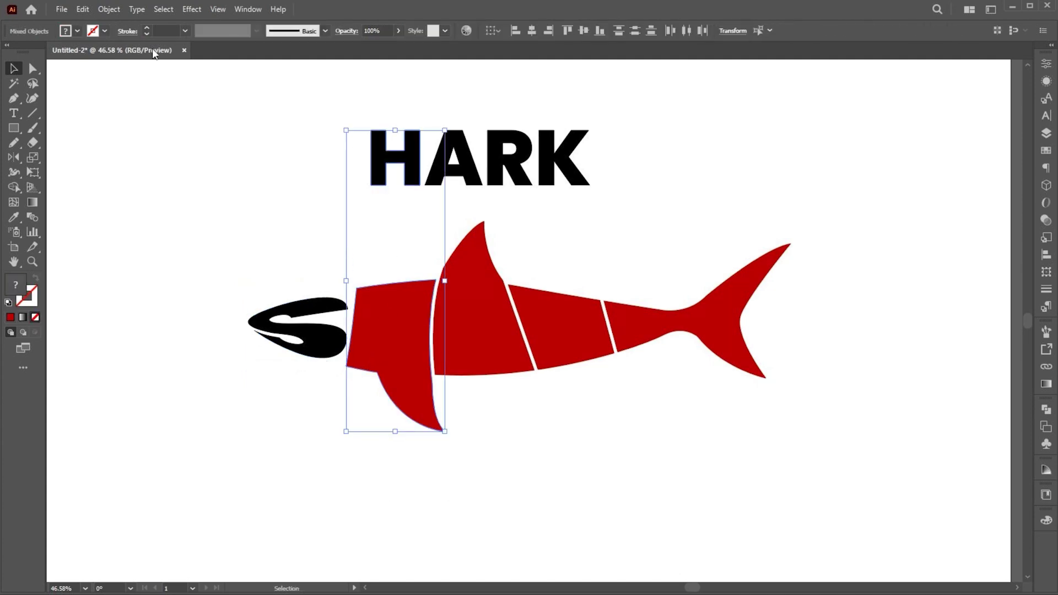
click(109, 10)
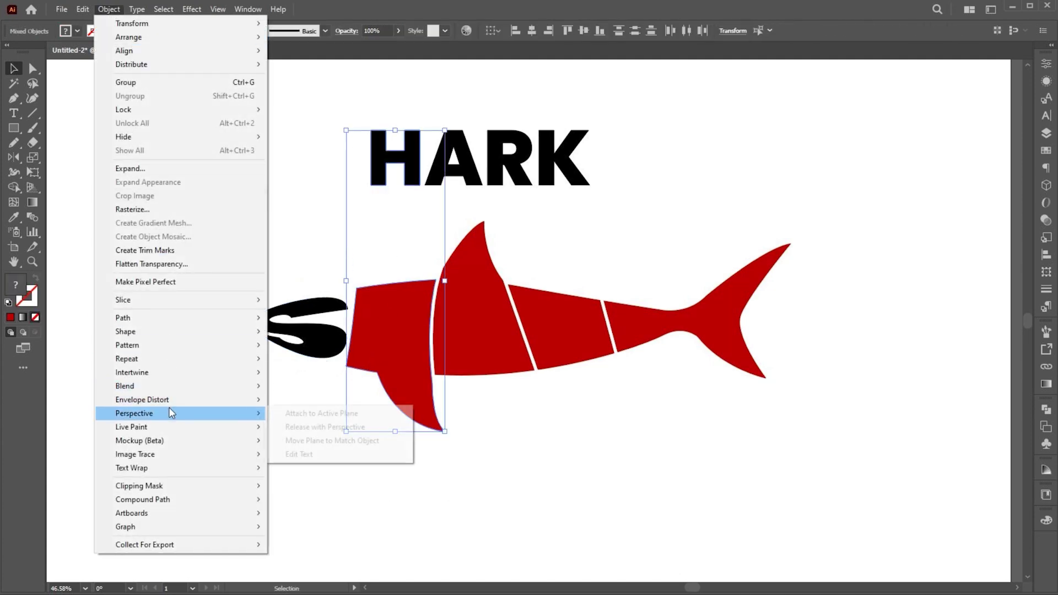
mouse_move(142, 399)
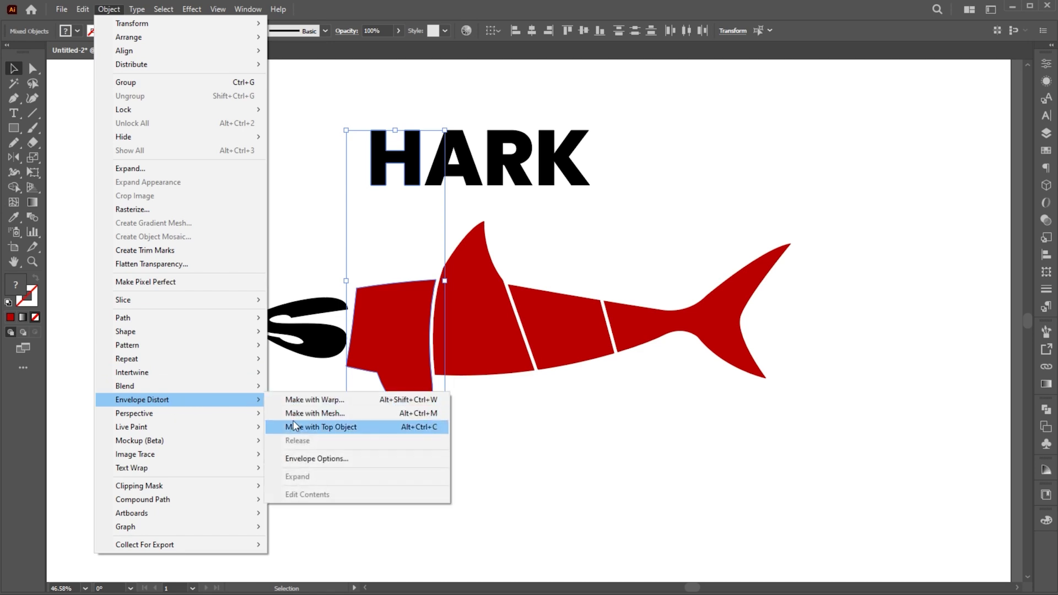
click(321, 427)
Warp the A into the fin piece and the R into the next body piece (Alt+Ctrl+C).
click(470, 165)
shift+click(464, 330)
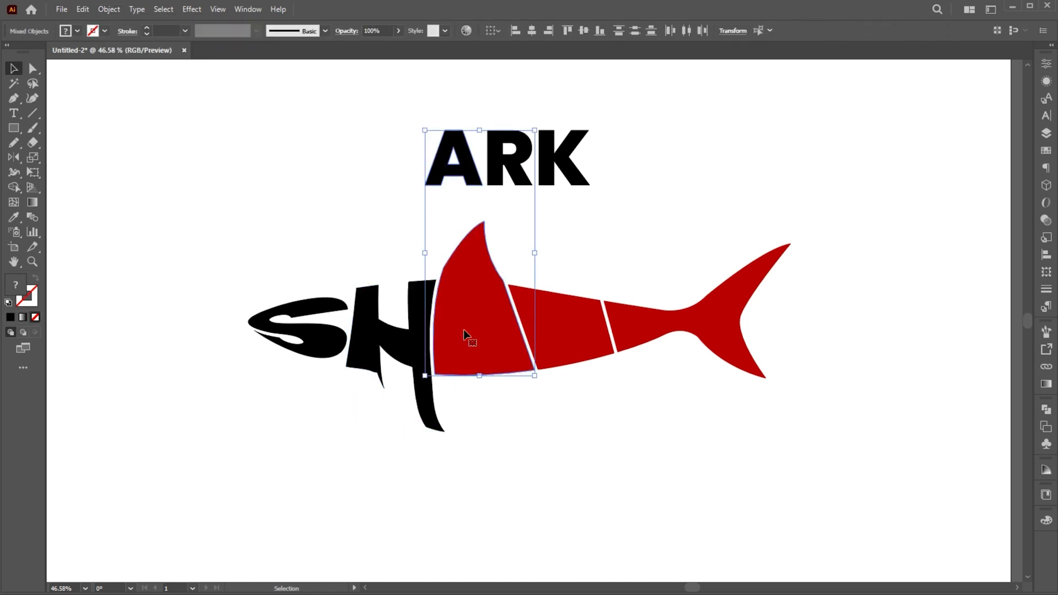
key(alt+ctrl+c)
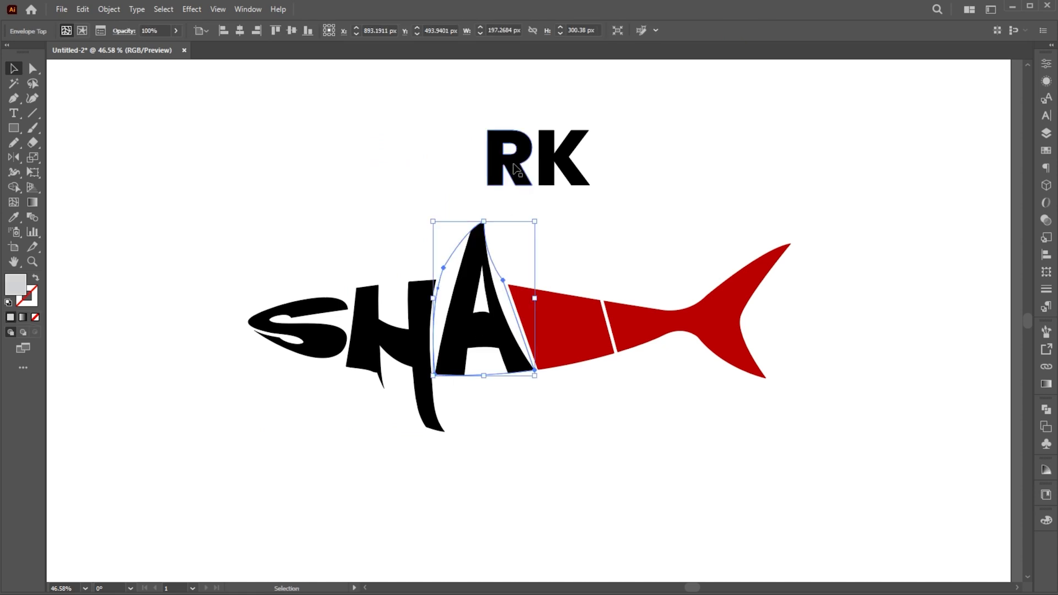
click(508, 157)
shift+click(553, 340)
key(alt+ctrl+c)
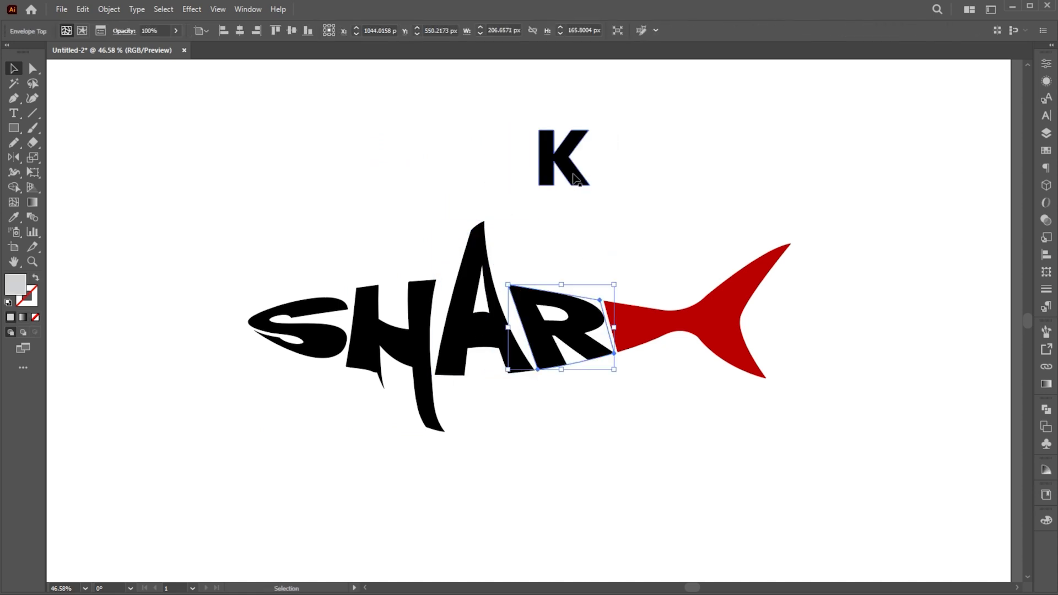
click(644, 313)
Fill the red tail piece with black.
click(579, 178)
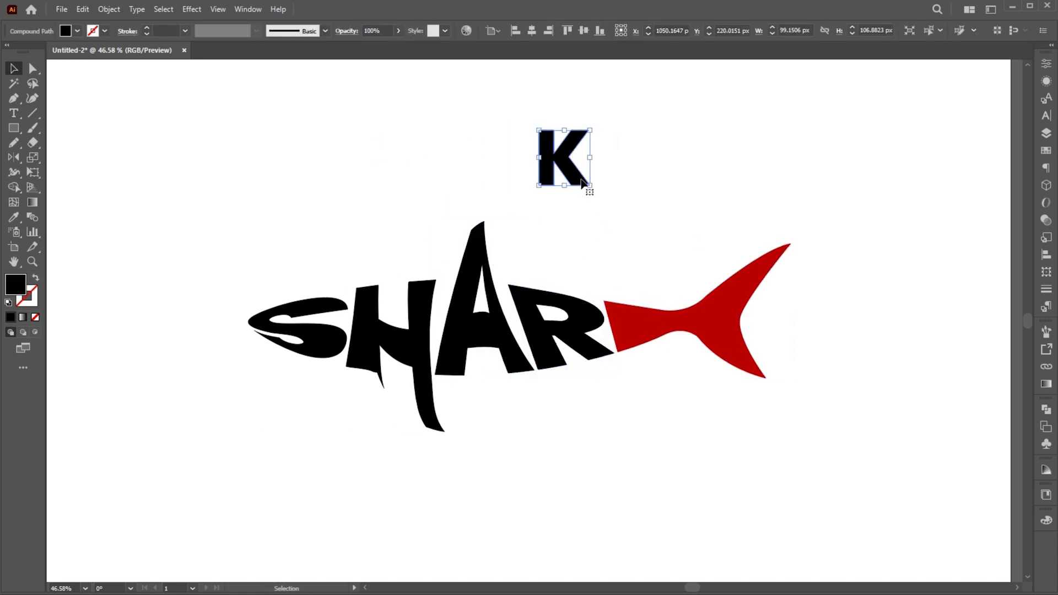
click(836, 369)
click(673, 328)
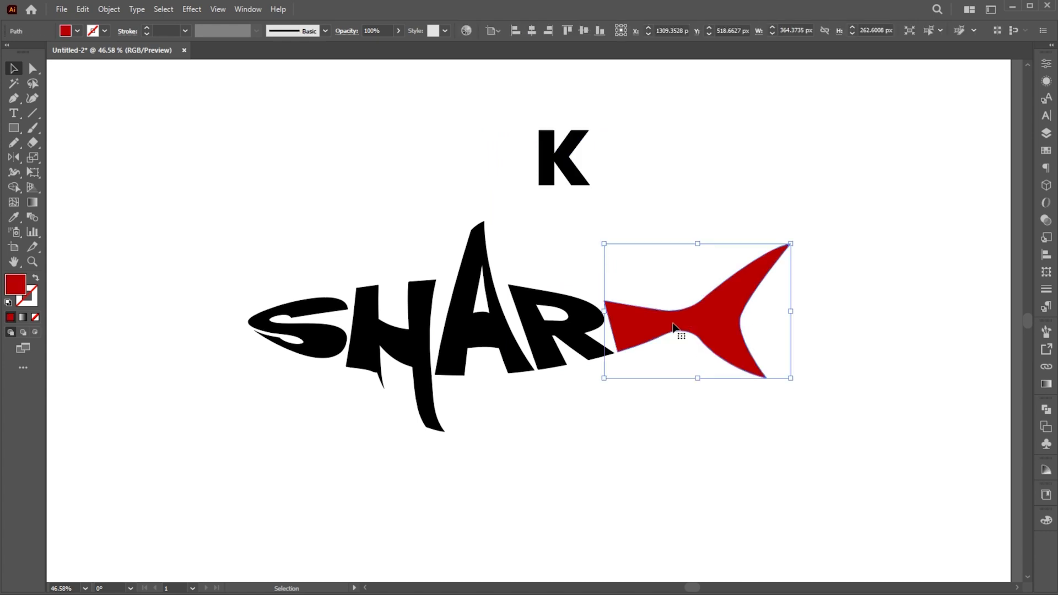
click(611, 322)
scroll(695, 314, up, 3)
Add Pen anchors from the tail tip to where the tail meets the body.
click(719, 314)
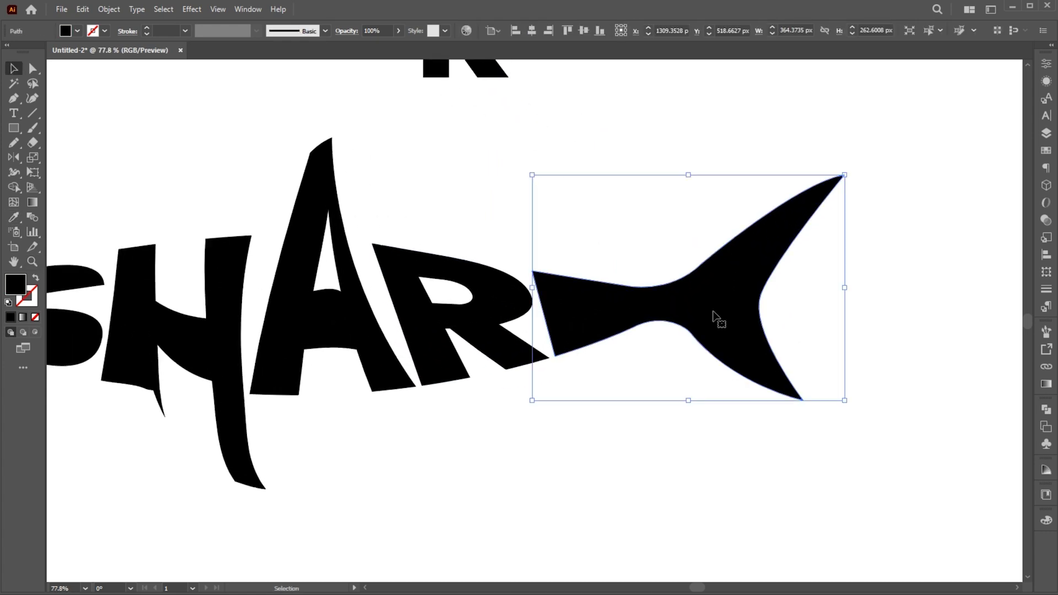
key(p)
drag(759, 222, 730, 176)
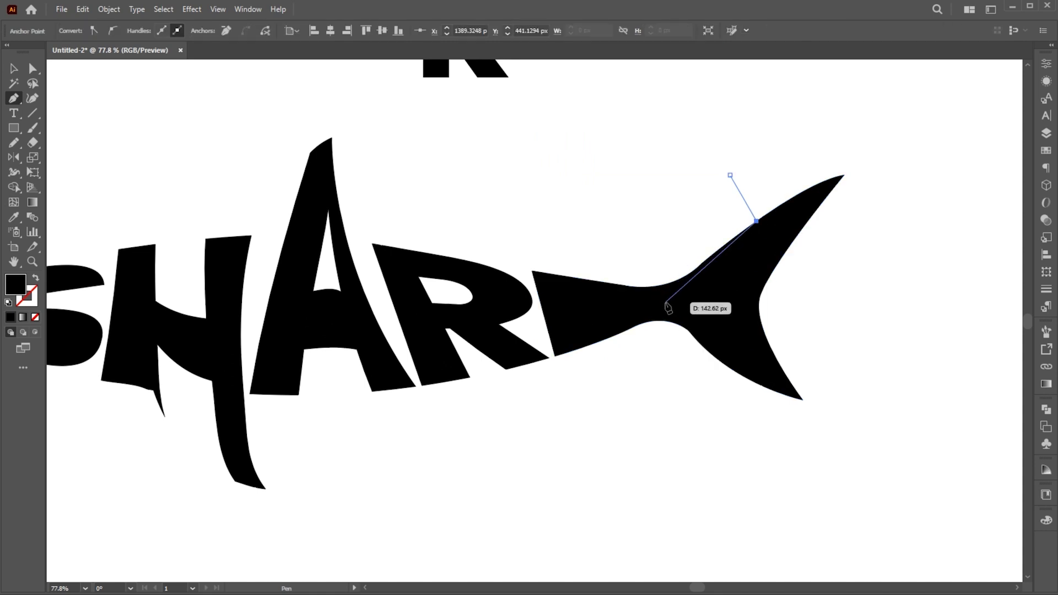
click(652, 309)
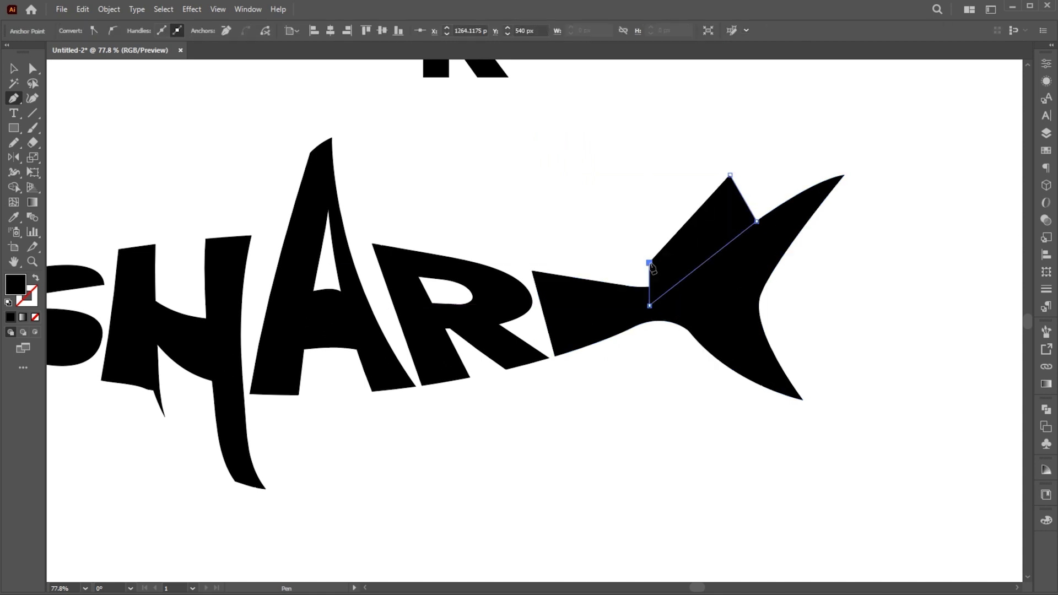
key(ctrl+z)
key(ctrl+z)
click(669, 438)
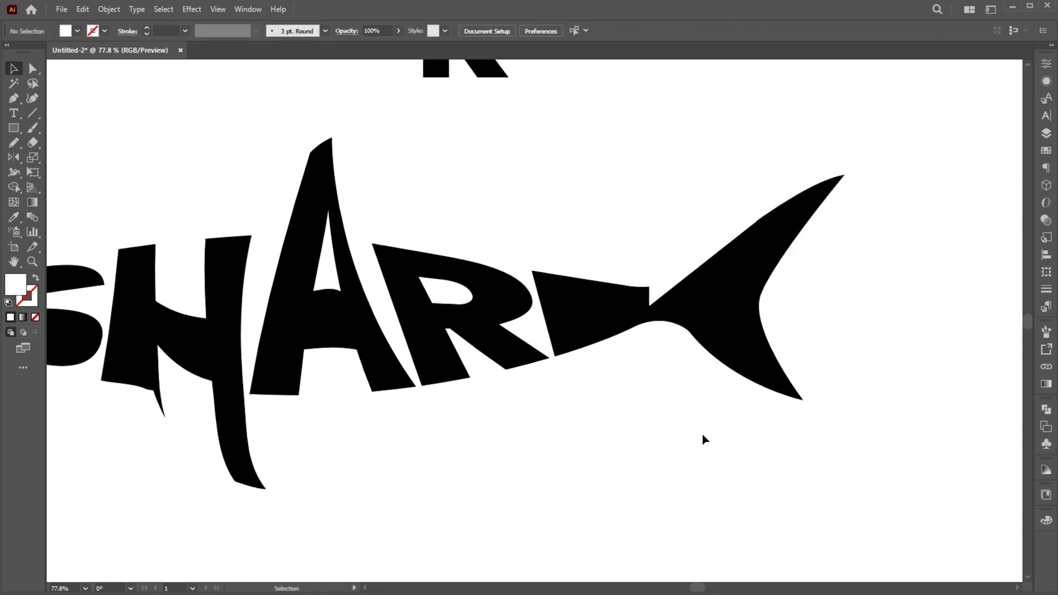
key(p)
drag(806, 403, 777, 432)
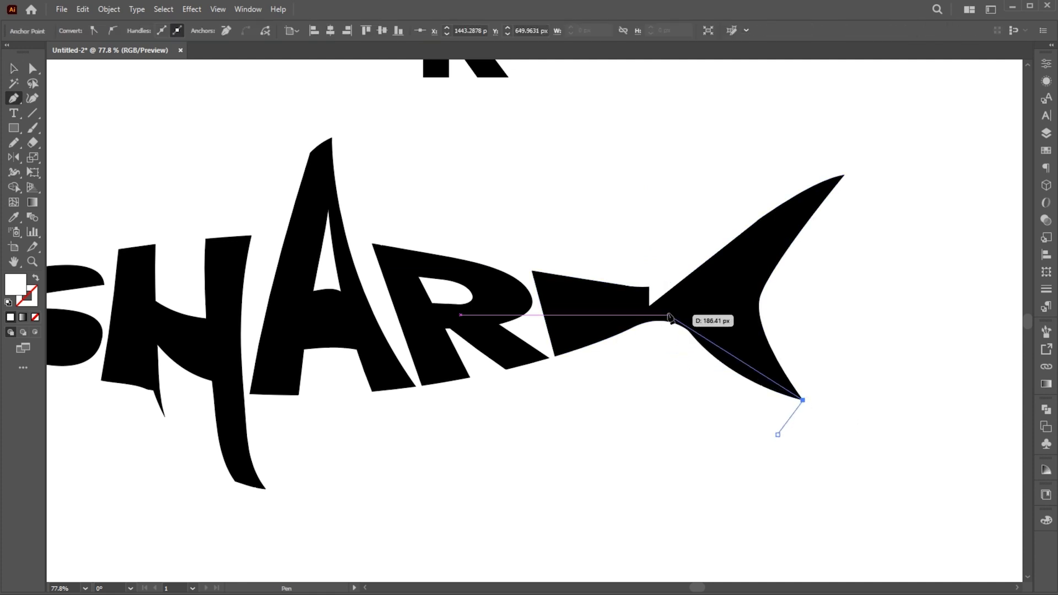
click(666, 316)
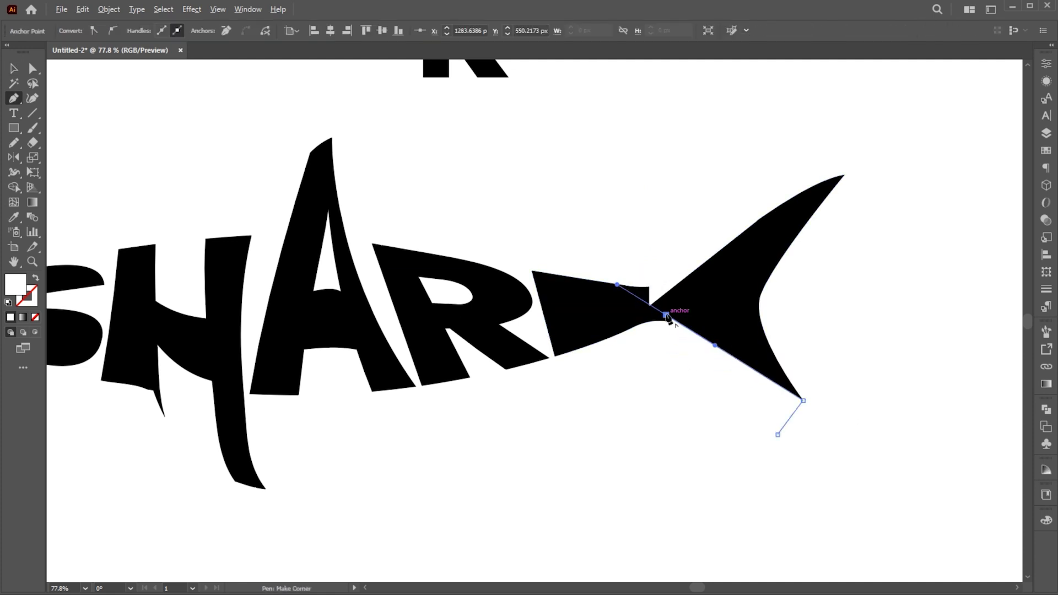
scroll(663, 344, up, 3)
Adjust the tail junction's handles and curve, and delete the extra lower-edge anchor.
key(a)
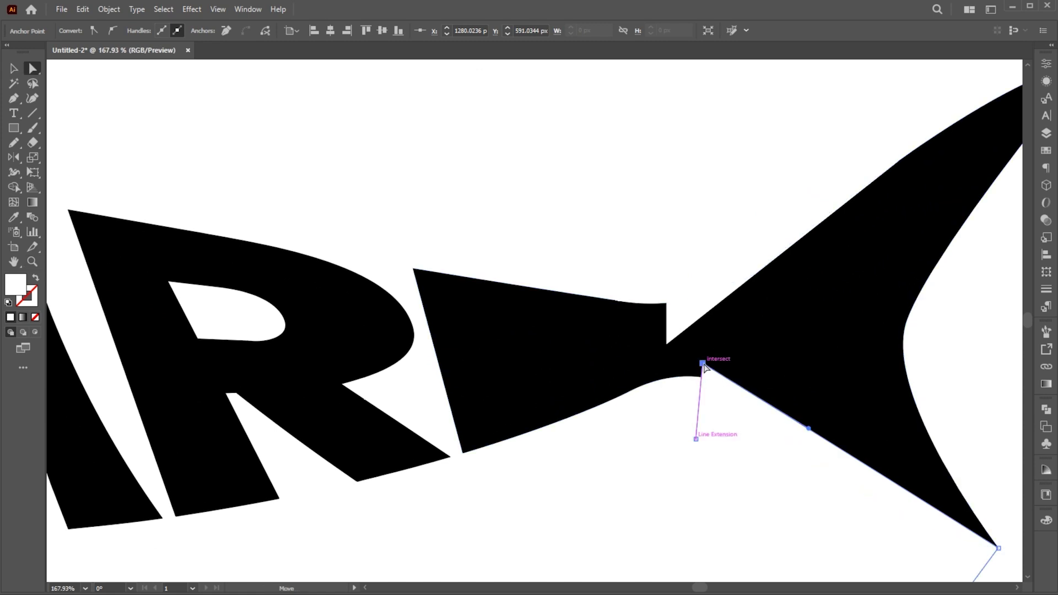
drag(686, 366, 678, 360)
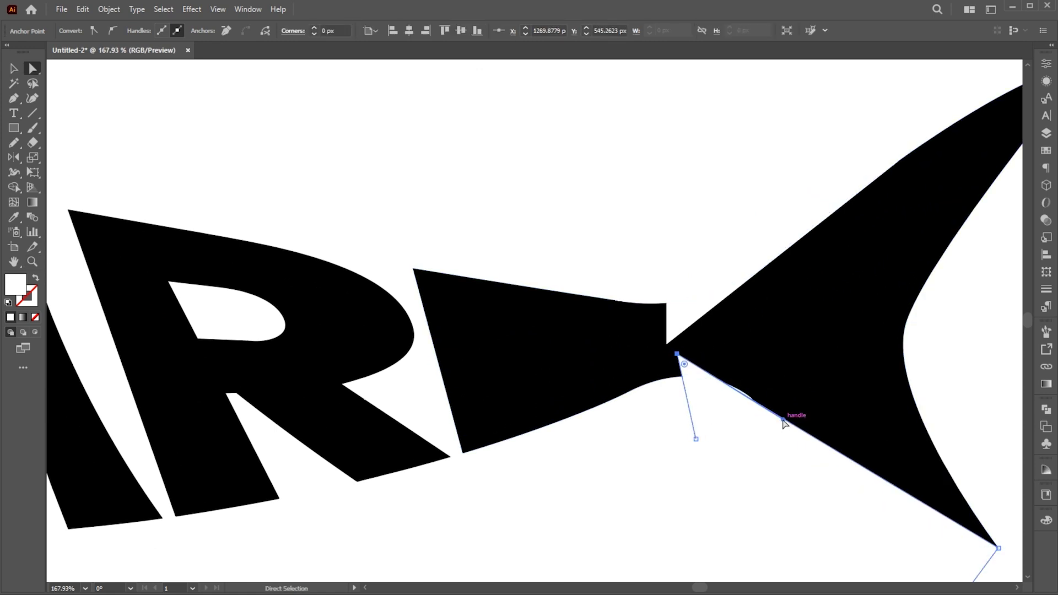
drag(785, 421, 765, 395)
click(754, 400)
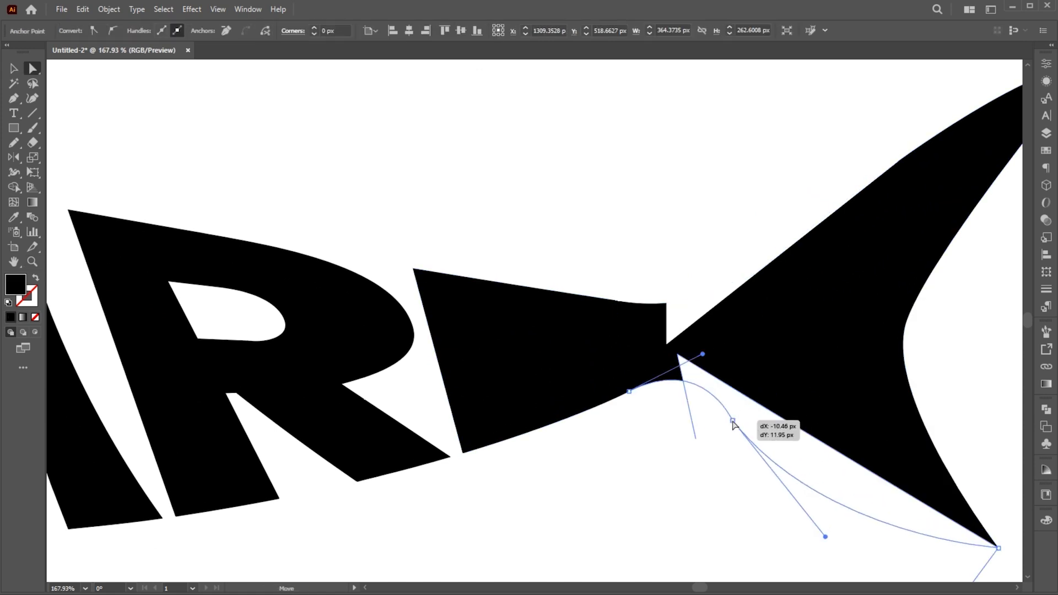
key(Delete)
click(677, 357)
Nudge the junction anchor down and straighten the tail base into a vertical edge.
drag(676, 364, 671, 367)
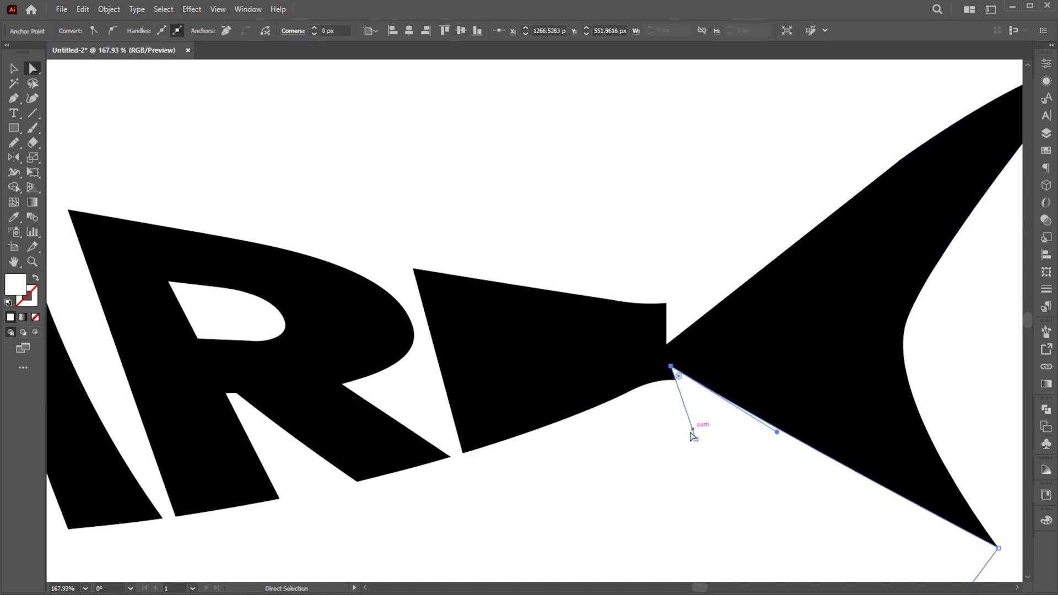
drag(699, 445, 668, 447)
click(669, 368)
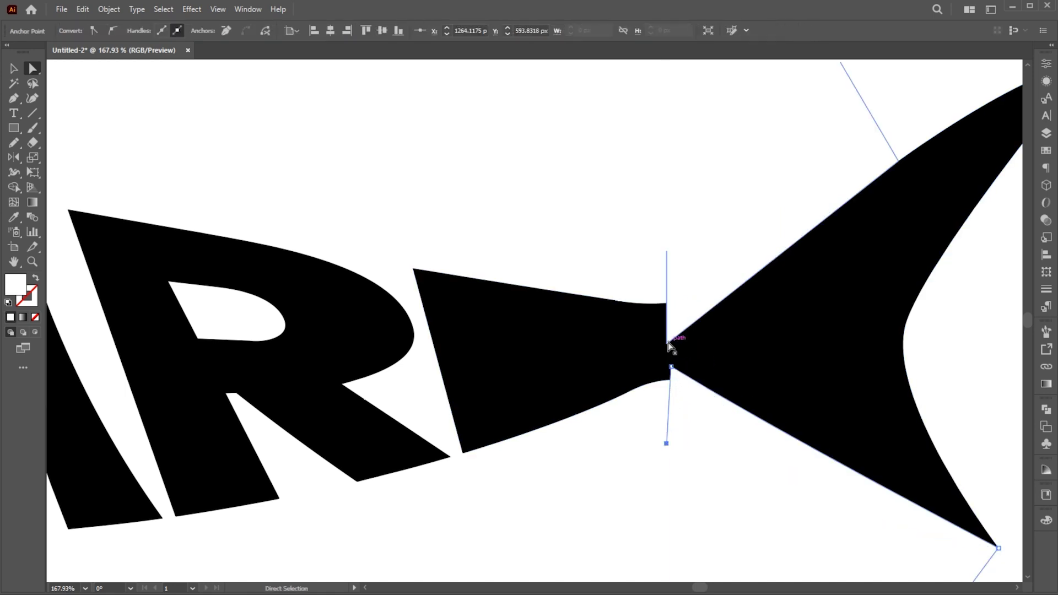
drag(670, 346, 677, 355)
click(760, 496)
scroll(719, 446, down, 5)
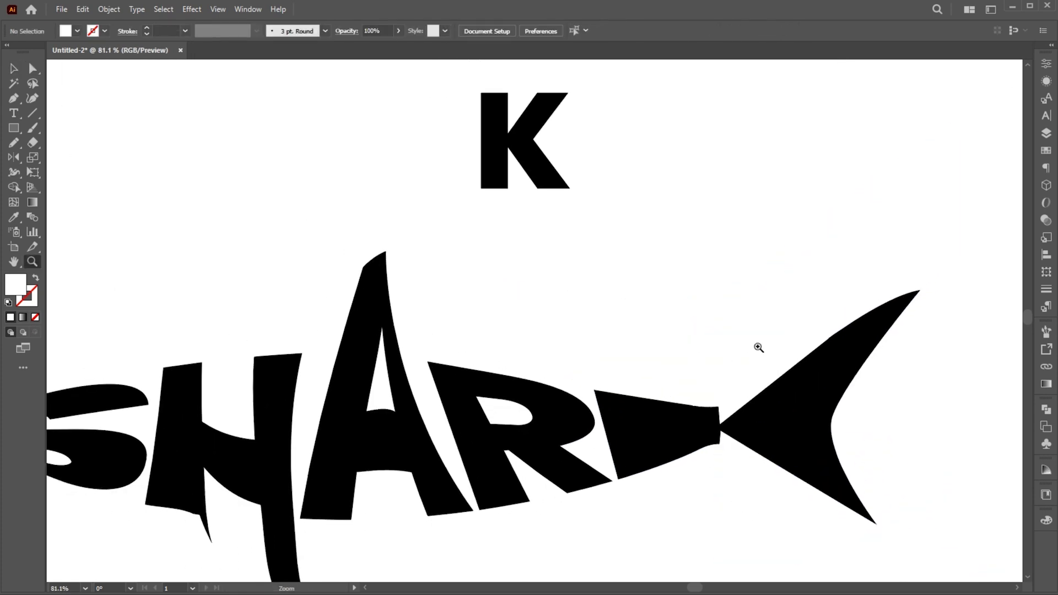
scroll(651, 365, down, 3)
scroll(378, 429, left, 5)
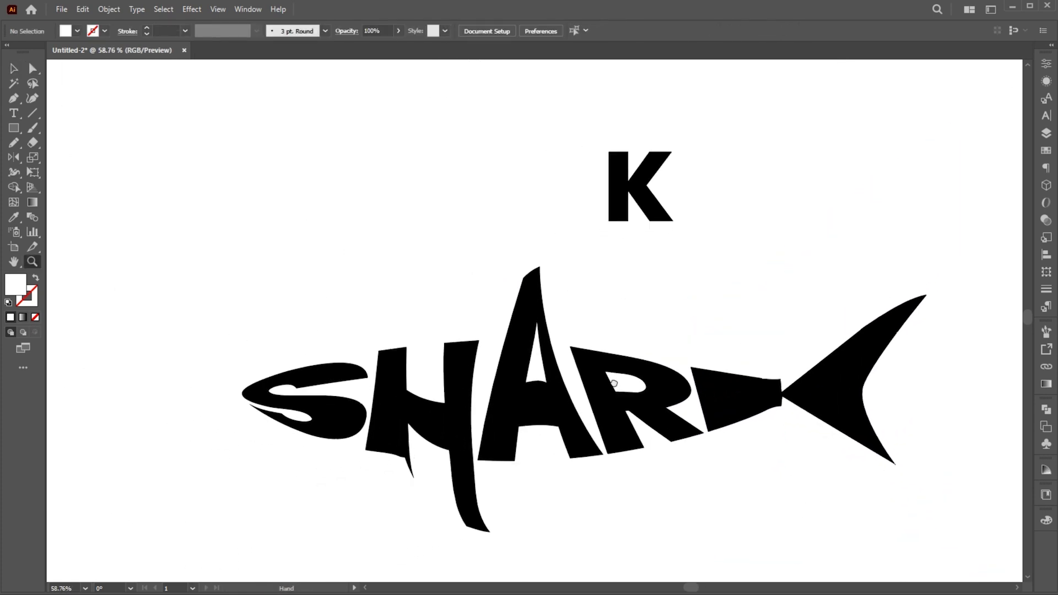
Expand the warped SHAR envelope group into filled shapes, keeping Object and Fill checked.
key(v)
click(393, 467)
click(108, 10)
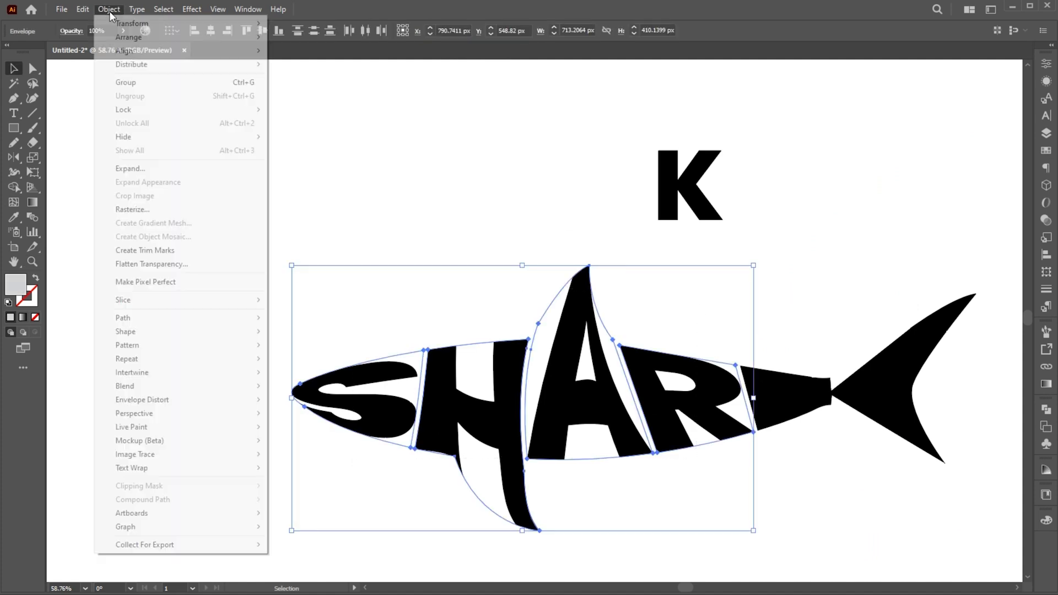
click(161, 170)
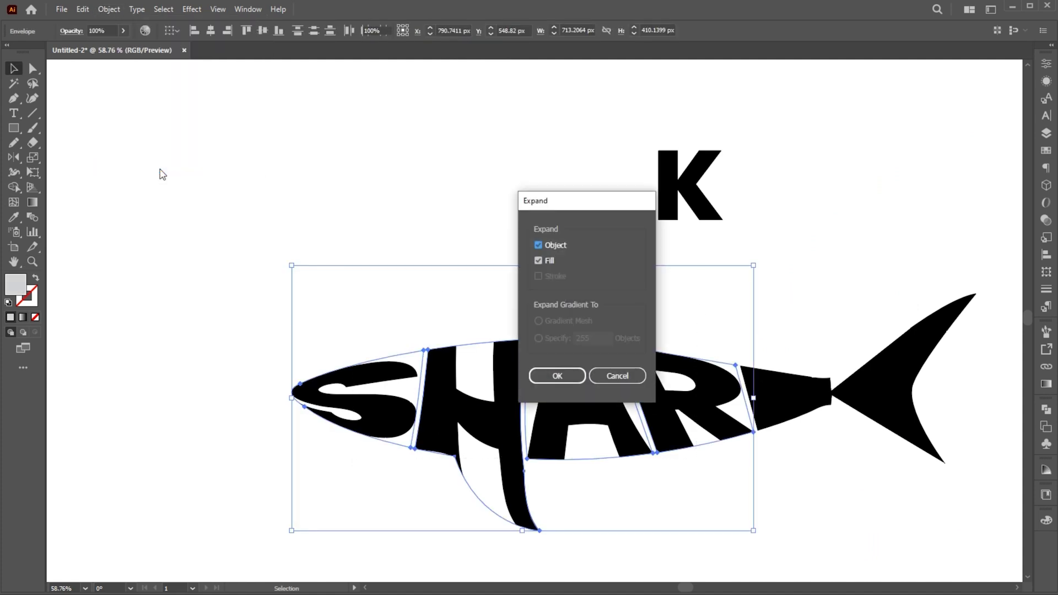
key(Return)
scroll(355, 464, up, 3)
scroll(475, 394, up, 3)
scroll(396, 230, up, 1)
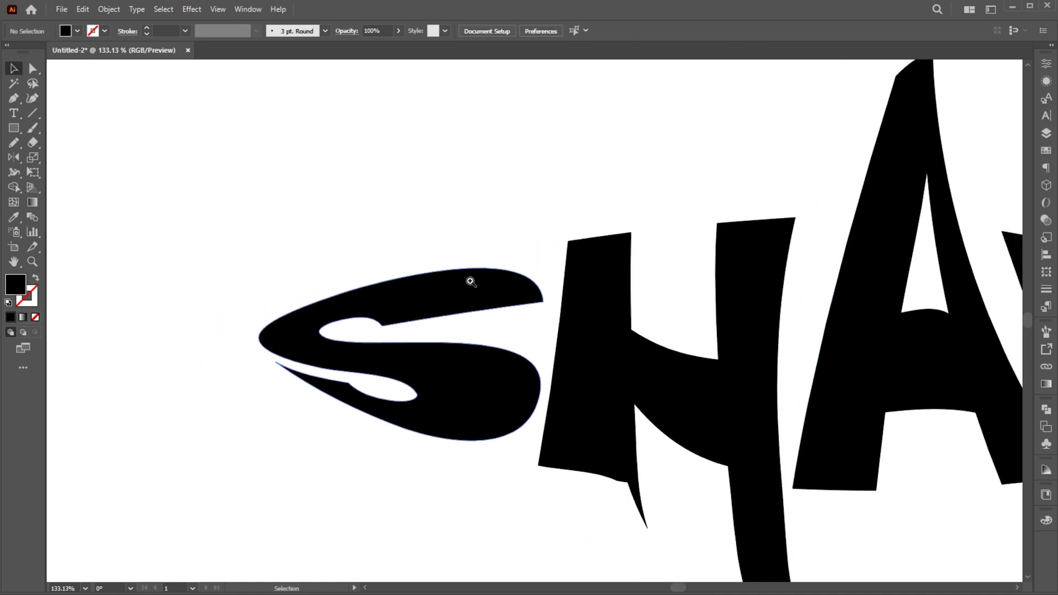
Redraw the top of the S shape freehand.
click(395, 231)
click(450, 299)
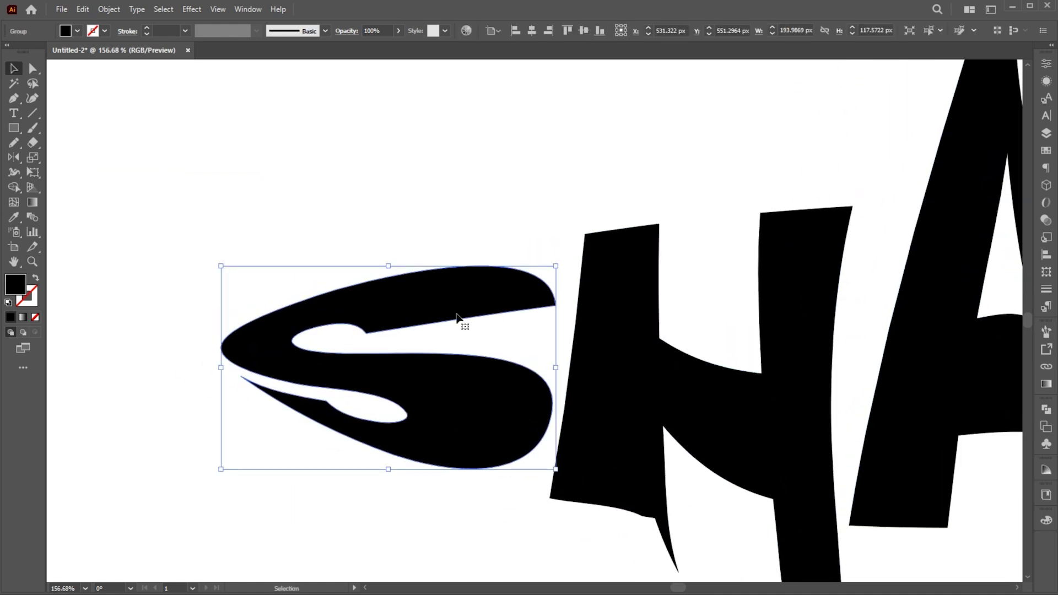
key(n)
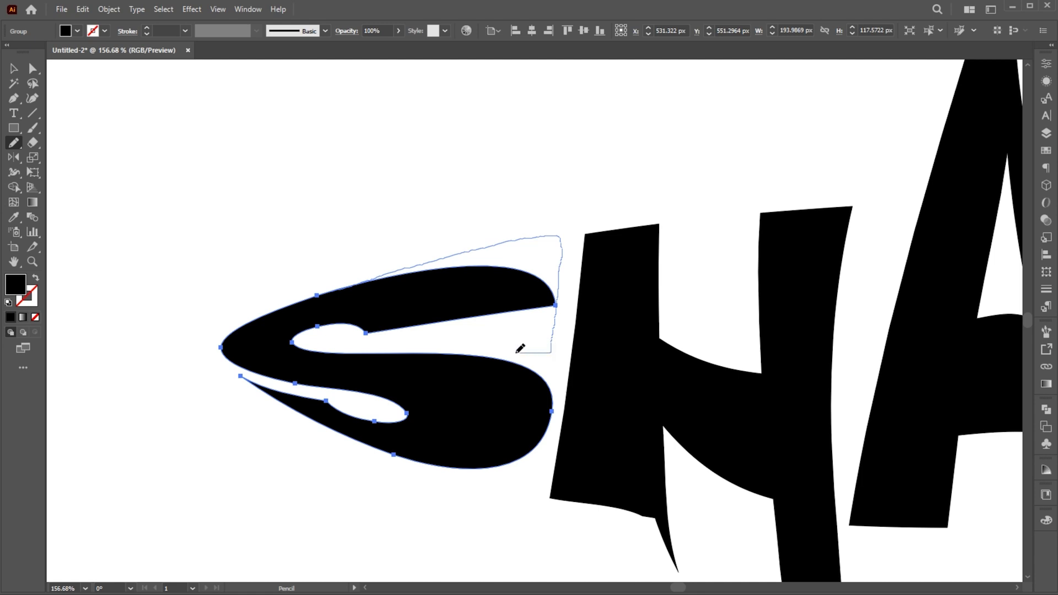
drag(520, 349, 477, 314)
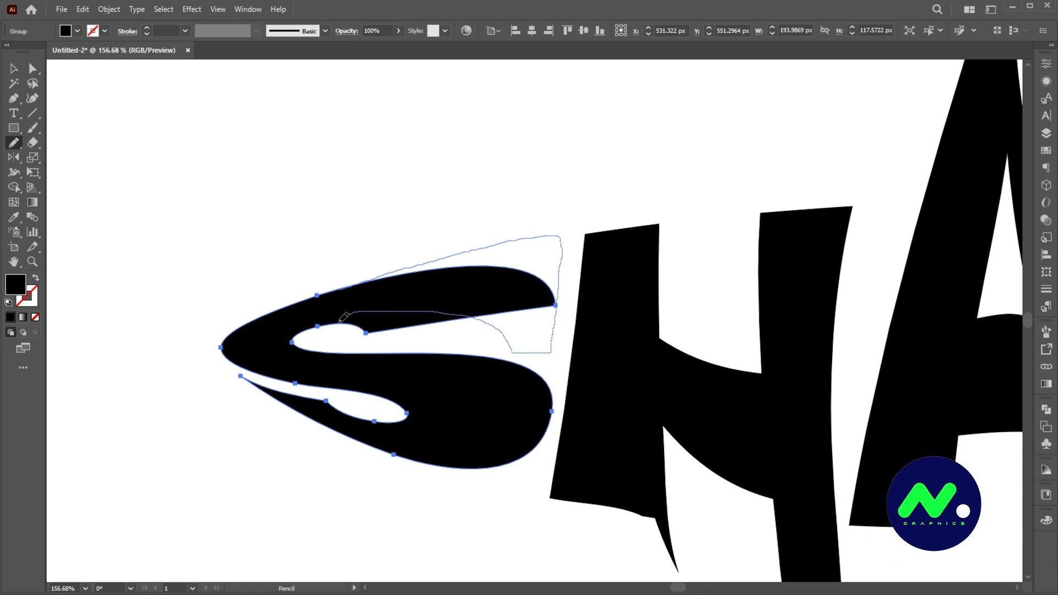
drag(362, 339, 413, 348)
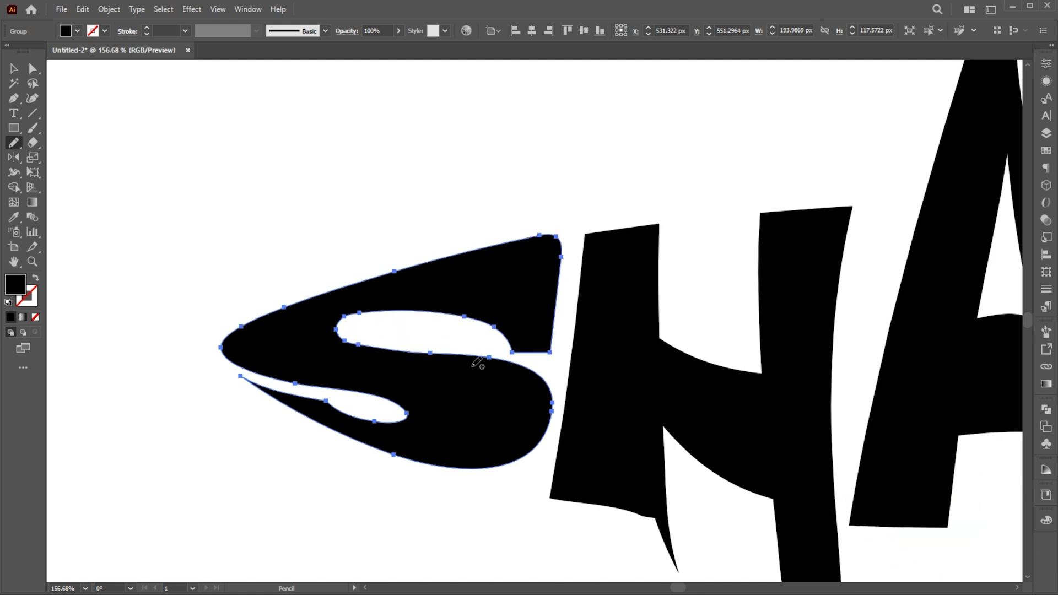
key(v)
click(452, 177)
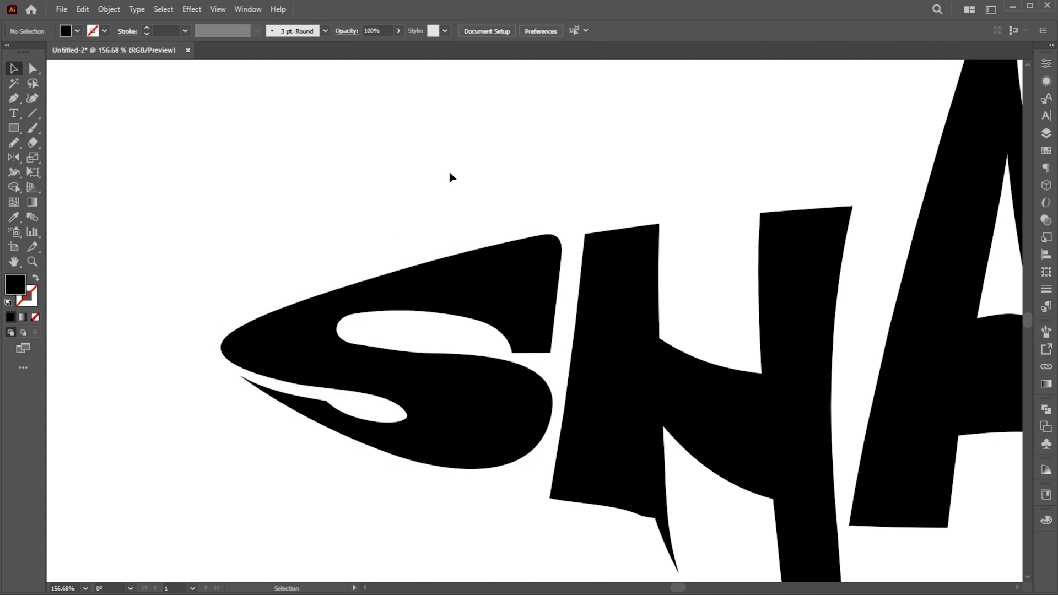
Reshape the S's lower counter, fill its bottom notch and smooth its inner curve.
click(440, 460)
key(b)
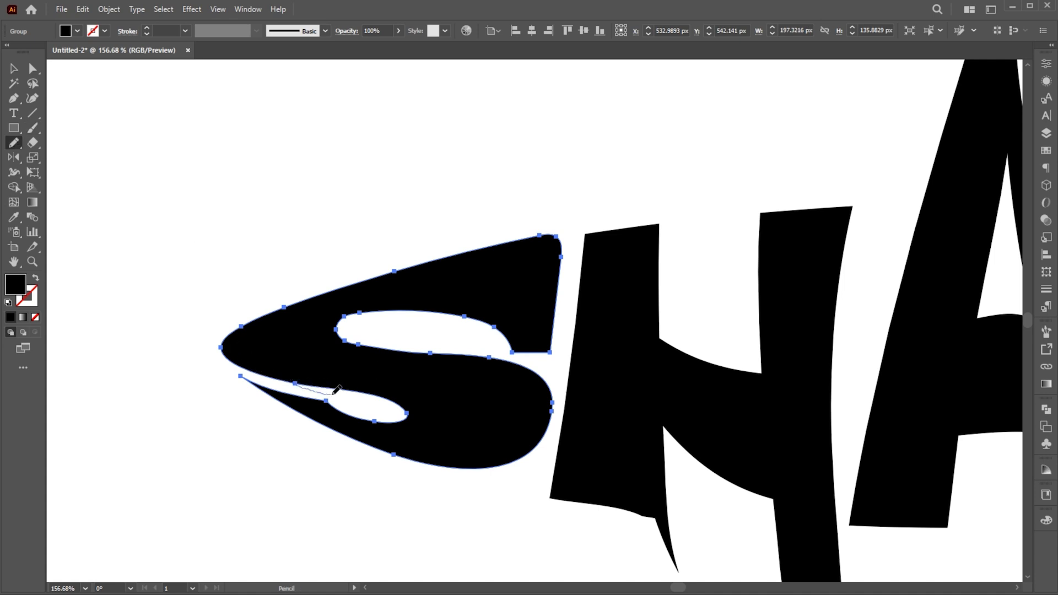
drag(349, 431, 349, 432)
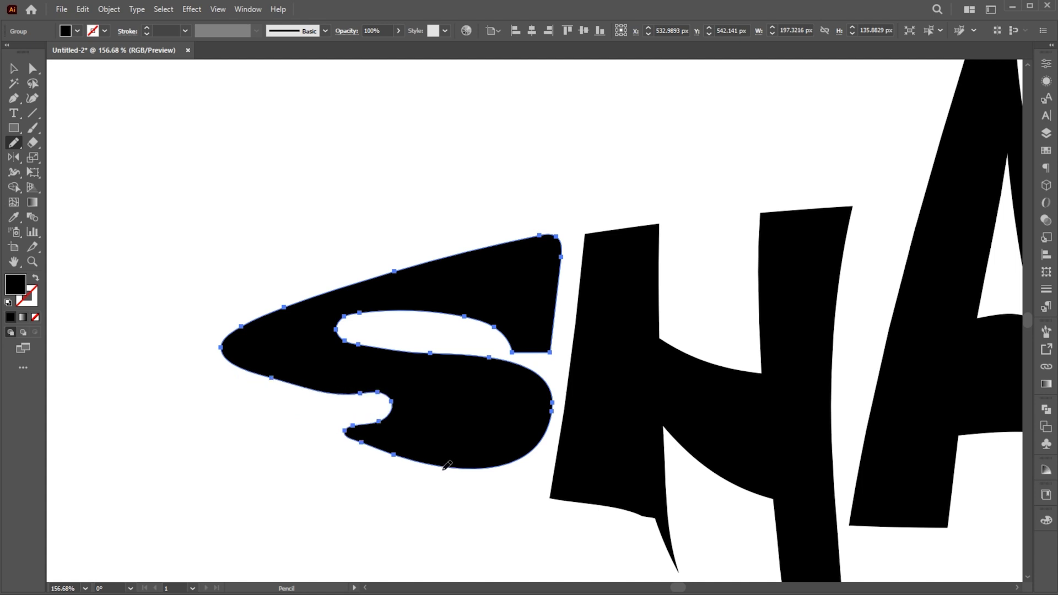
key(v)
key(b)
drag(357, 422, 363, 413)
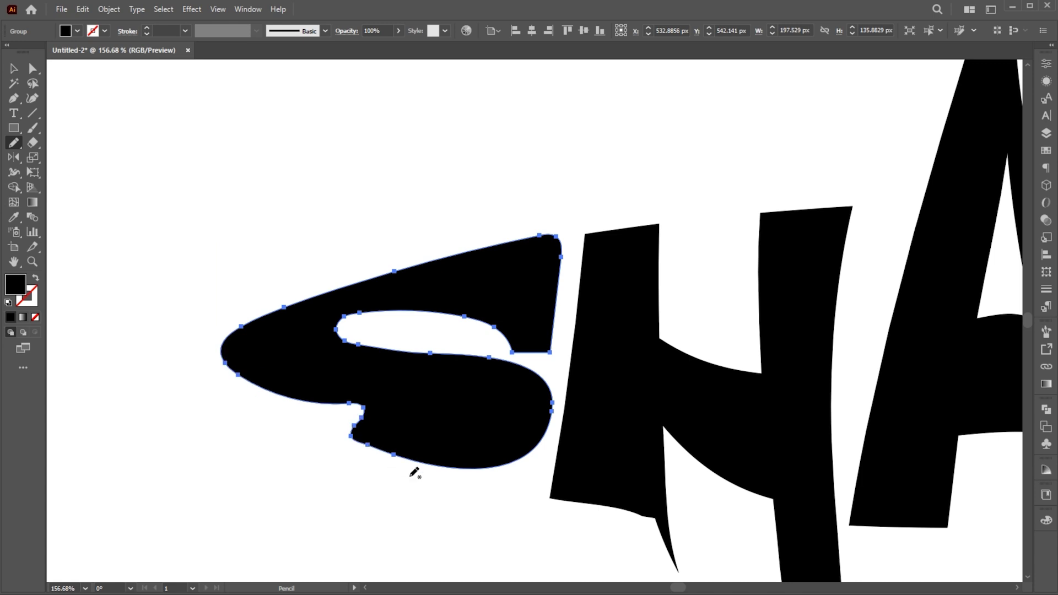
scroll(388, 414, down, 1)
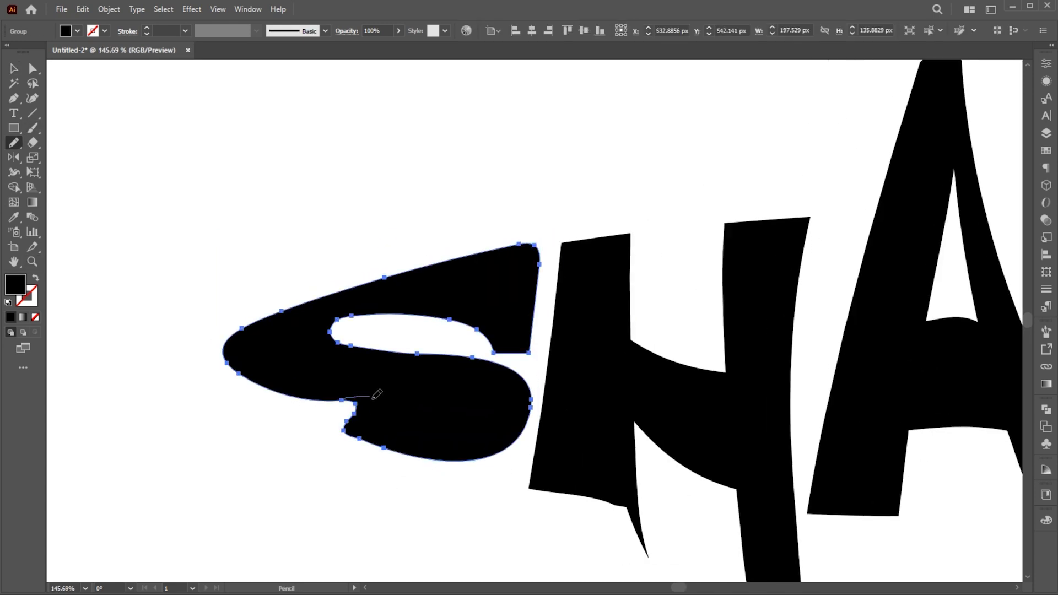
scroll(343, 464, down, 3)
scroll(343, 413, up, 2)
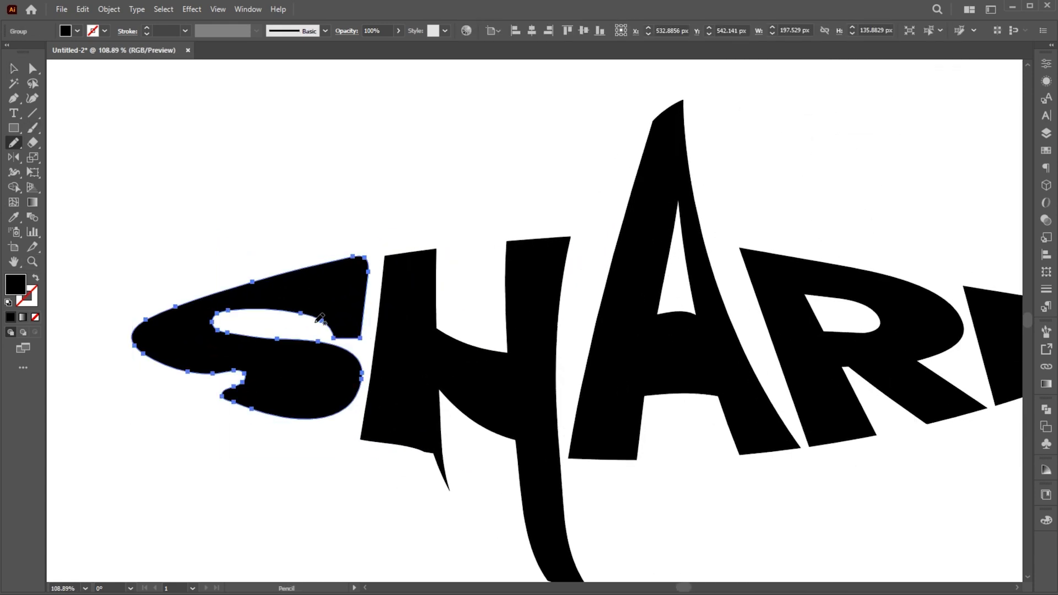
drag(248, 318, 323, 334)
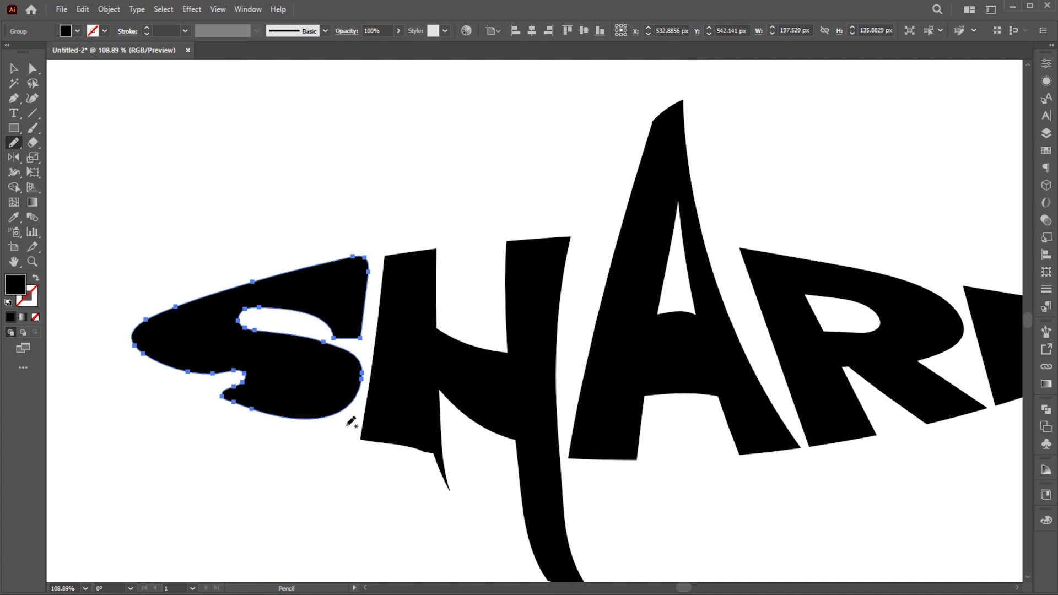
key(z)
scroll(257, 446, down, 3)
scroll(323, 446, up, 3)
scroll(379, 299, up, 2)
Move anchors on the H's inner edge and bend its lower fin curve.
click(396, 347)
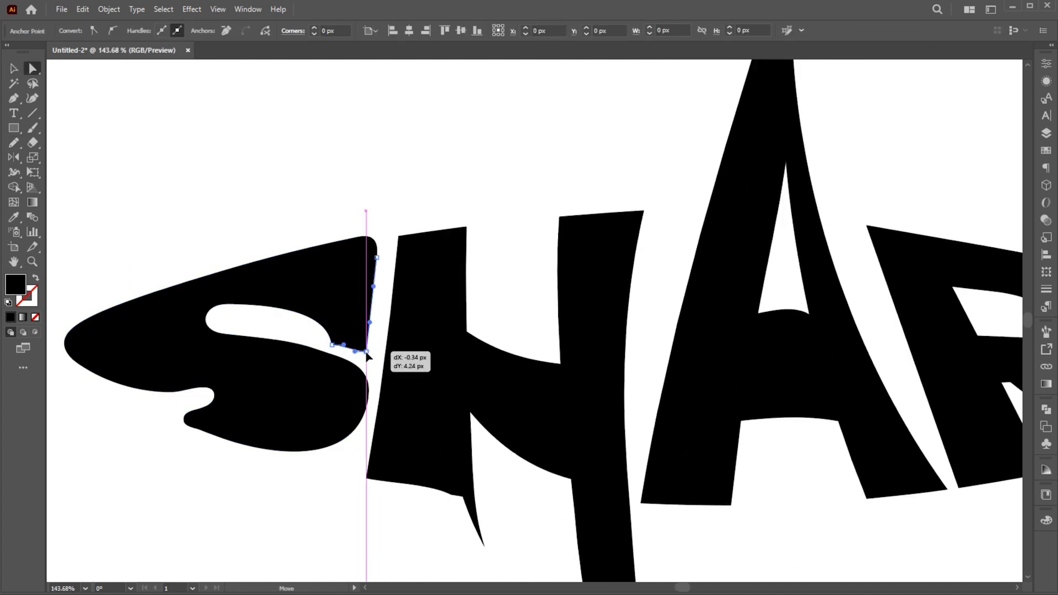
scroll(454, 281, up, 2)
drag(463, 272, 338, 206)
key(a)
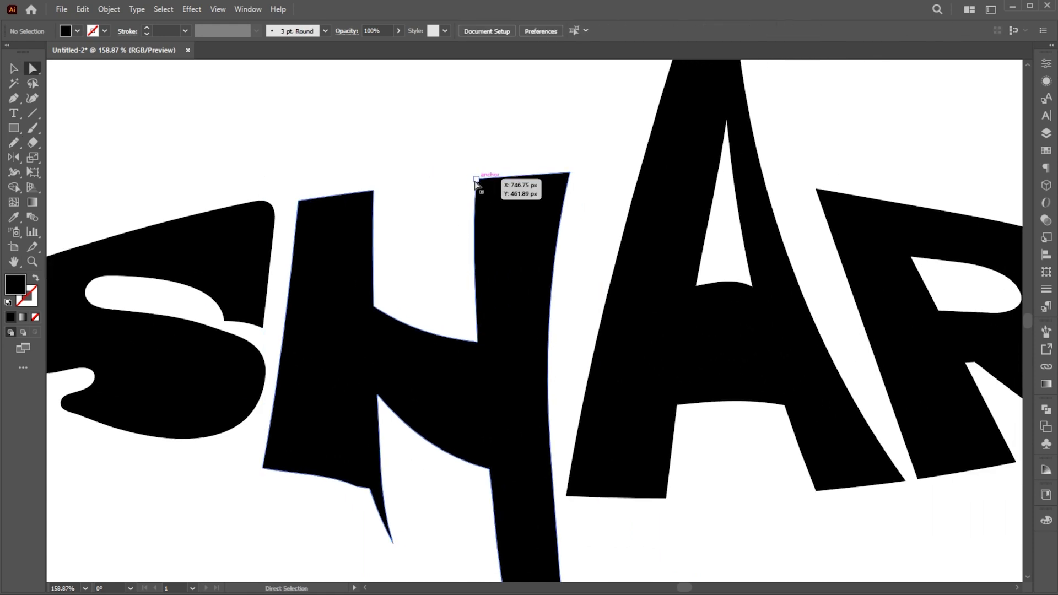
drag(461, 334, 405, 326)
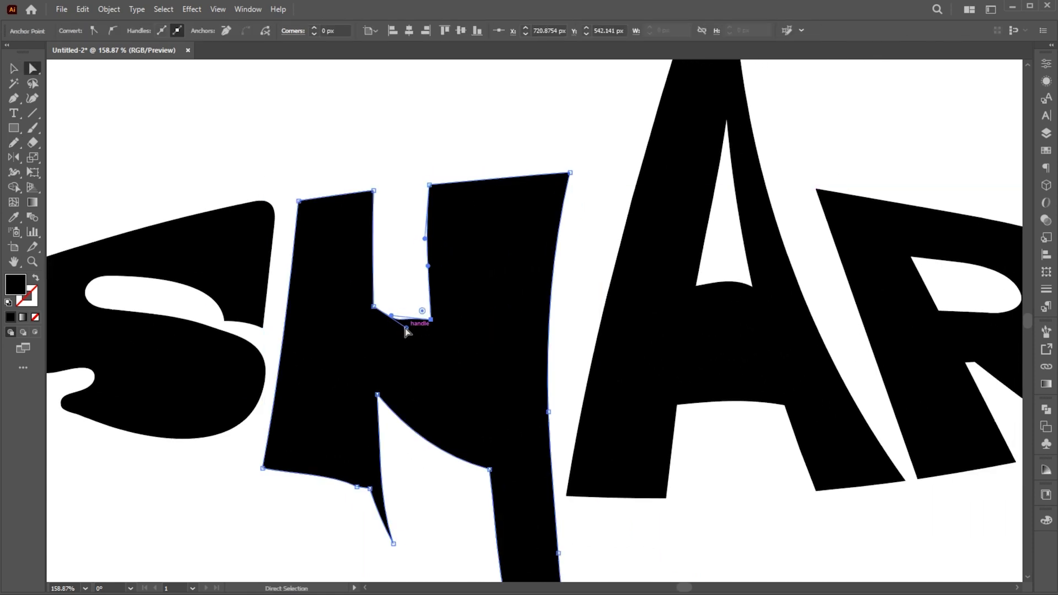
scroll(413, 330, down, 2)
scroll(494, 415, down, 3)
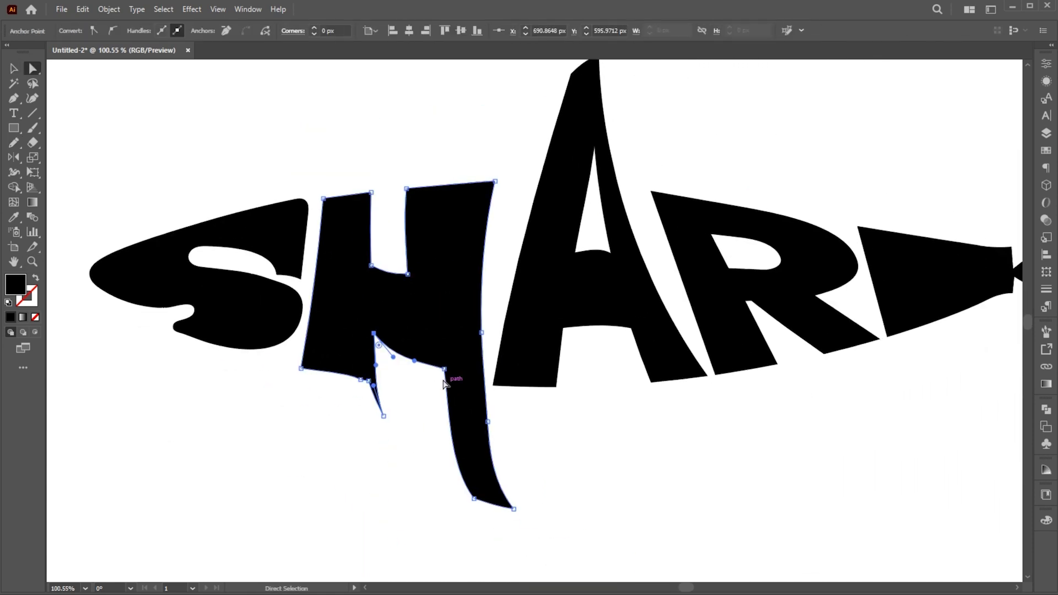
drag(157, 124, 145, 128)
scroll(397, 335, up, 4)
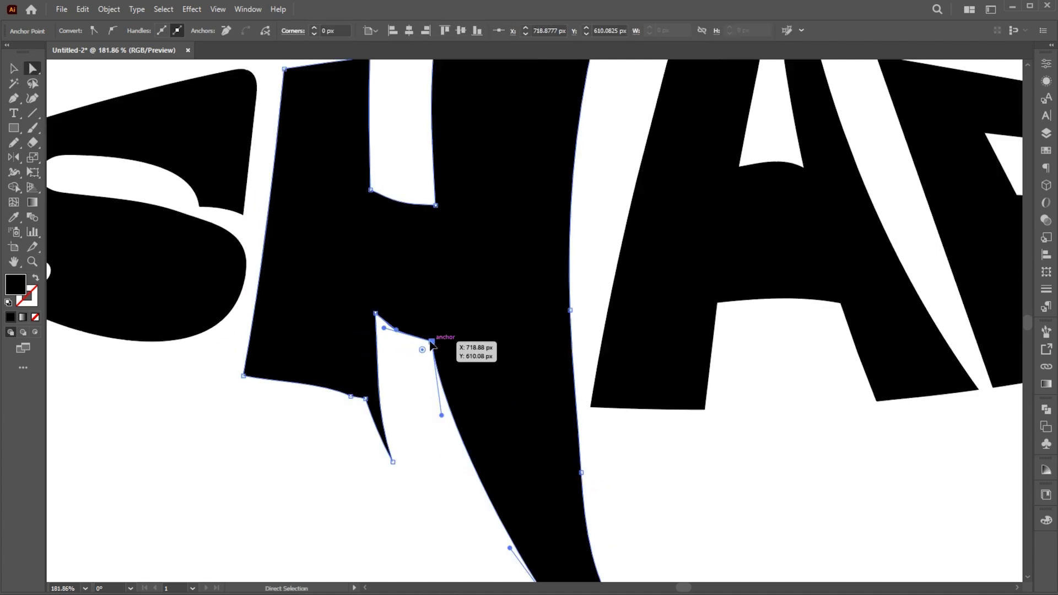
scroll(431, 344, down, 3)
drag(512, 466, 444, 378)
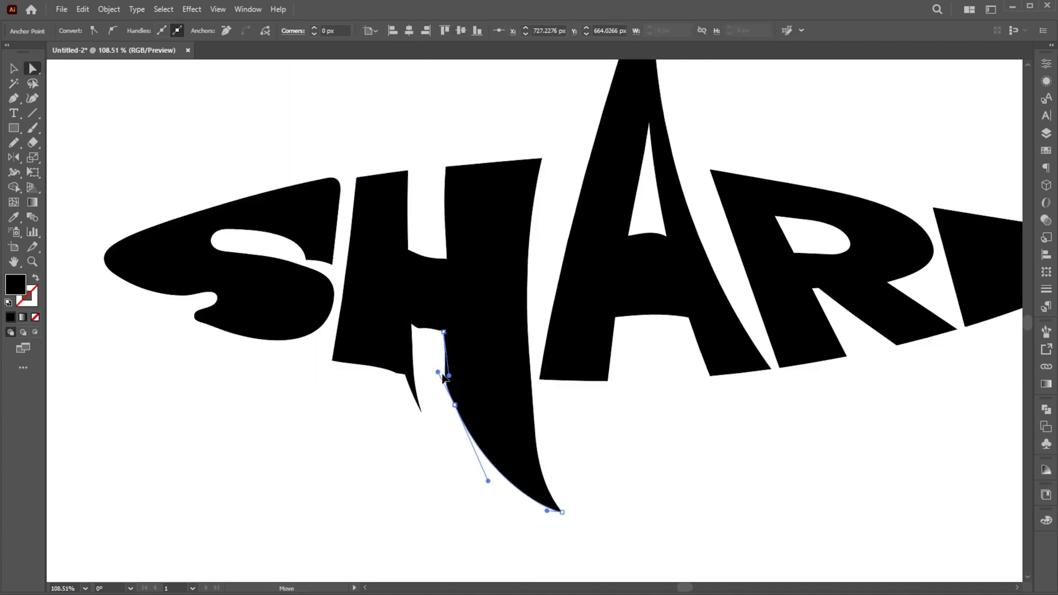
scroll(444, 377, up, 2)
scroll(430, 331, up, 2)
drag(421, 314, 429, 317)
Reposition the fin's pointed tip and refine its curved edges and base.
drag(430, 404, 442, 496)
drag(405, 457, 389, 443)
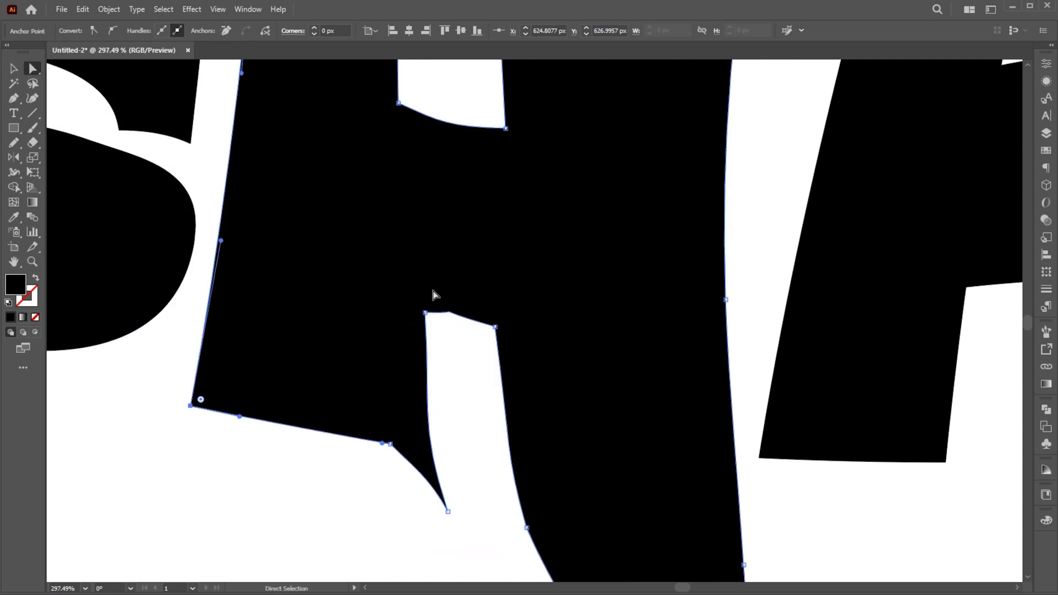
scroll(431, 298, down, 2)
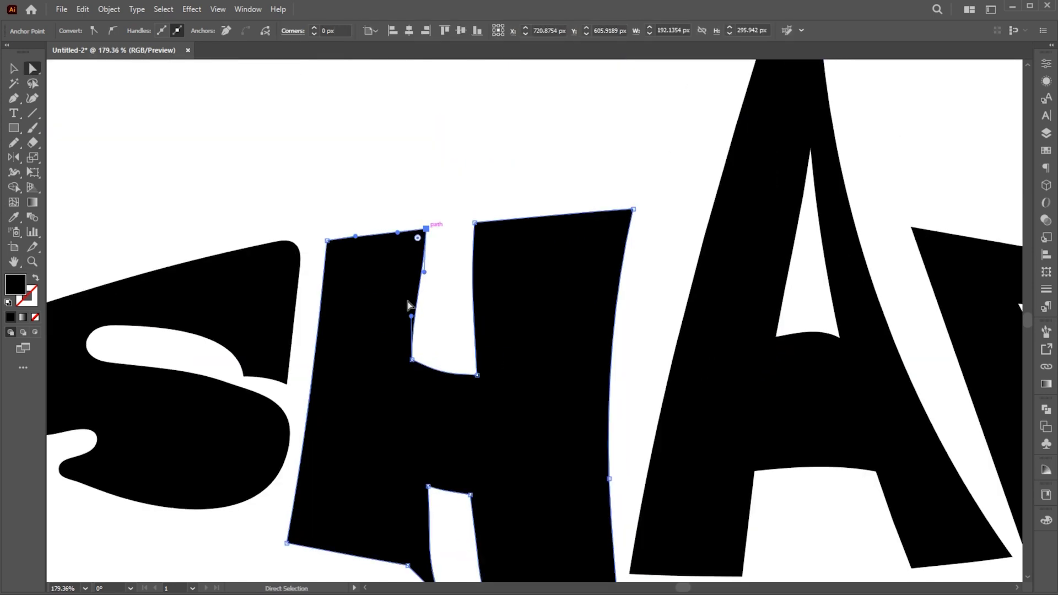
scroll(430, 355, up, 4)
drag(438, 380, 409, 355)
scroll(505, 365, down, 5)
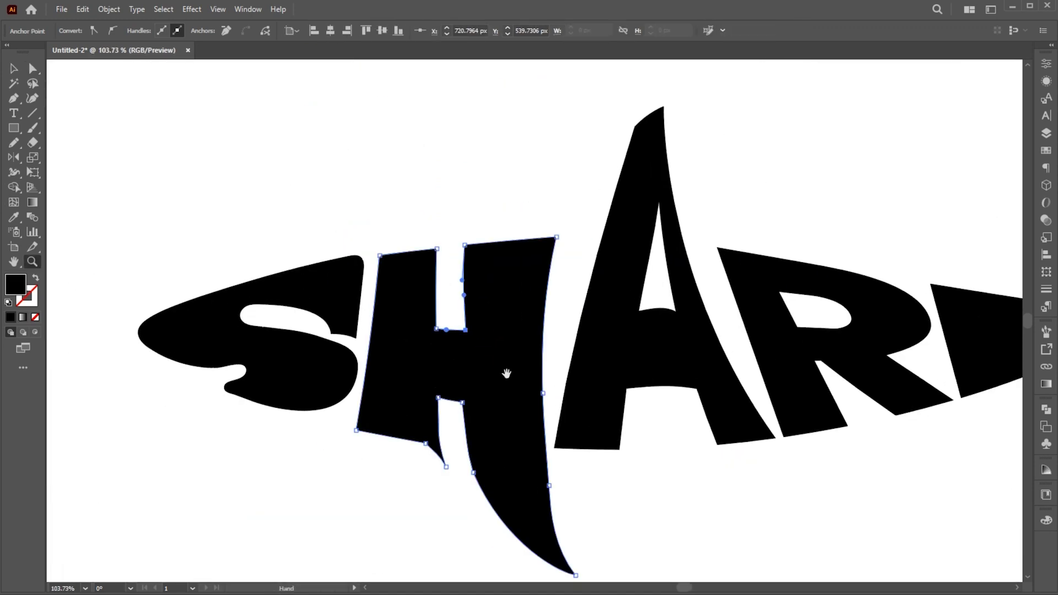
scroll(505, 365, up, 1)
drag(396, 434, 343, 388)
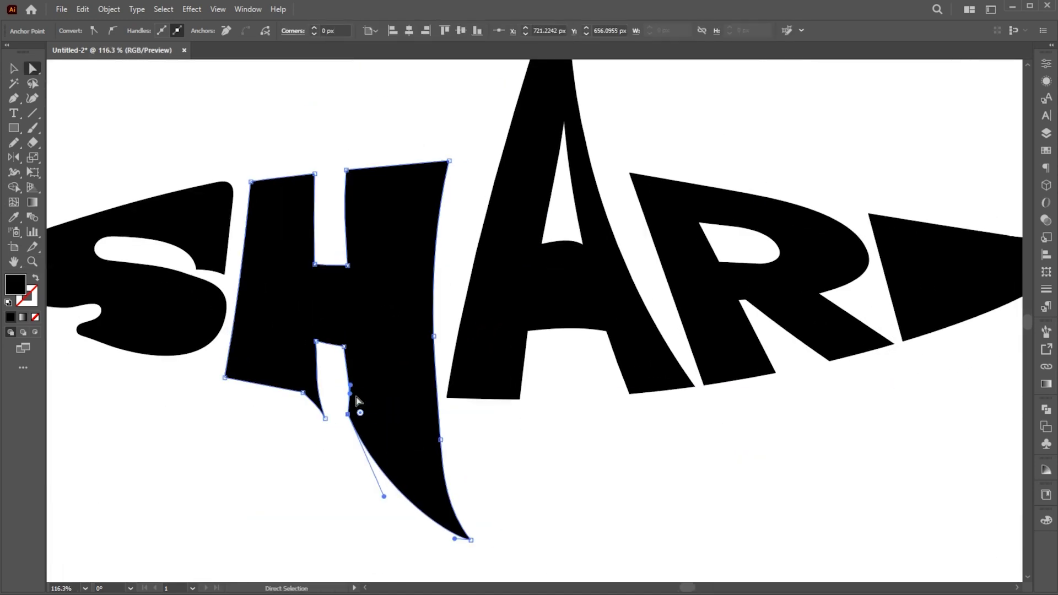
scroll(357, 403, up, 3)
scroll(330, 347, down, 1)
drag(257, 217, 259, 216)
scroll(331, 347, down, 3)
scroll(331, 347, up, 1)
drag(397, 215, 363, 286)
click(403, 373)
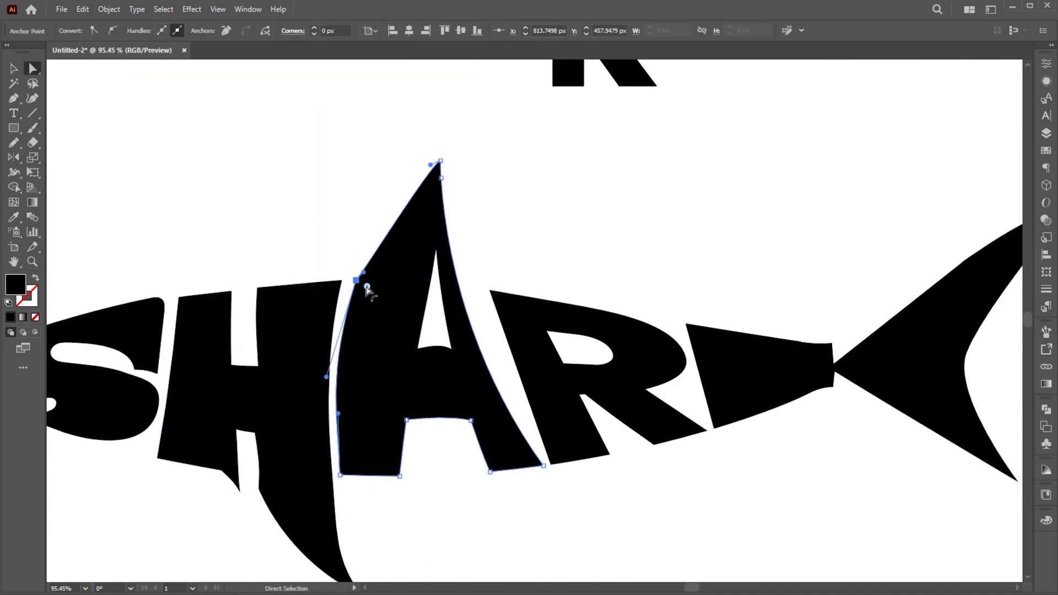
Shift the A's inner triangle apex left, widen its base, and adjust the R's corner and notch.
click(403, 374)
mouse_move(432, 251)
mouse_down()
mouse_move(411, 251)
mouse_move(415, 258)
mouse_up()
mouse_move(417, 347)
mouse_down()
mouse_move(390, 347)
mouse_move(435, 486)
mouse_move(464, 472)
mouse_up()
scroll(496, 330, right, 2)
click(359, 341)
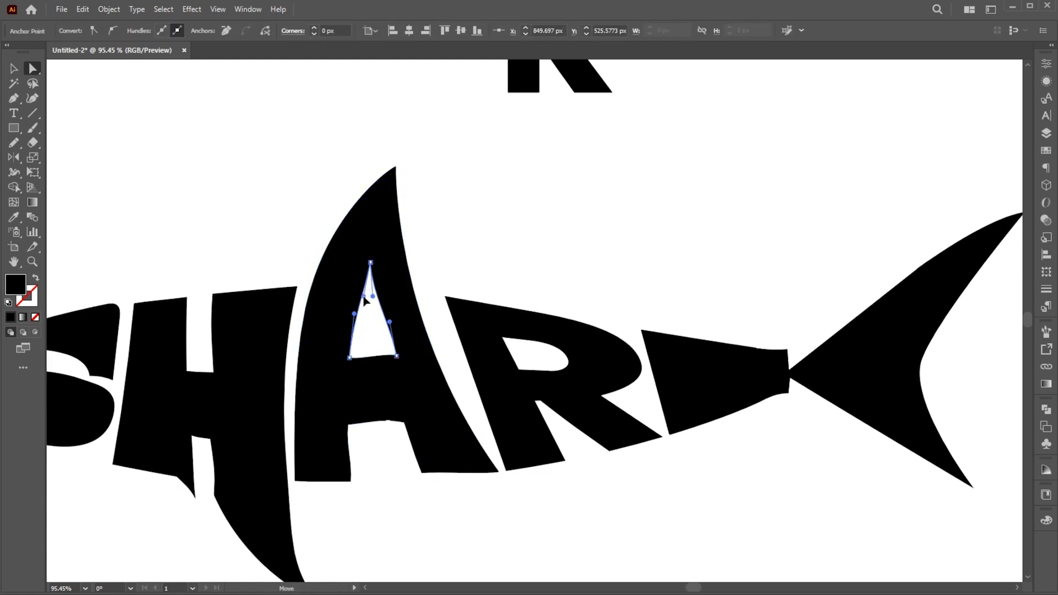
scroll(364, 301, right, 3)
click(381, 314)
drag(359, 295, 367, 305)
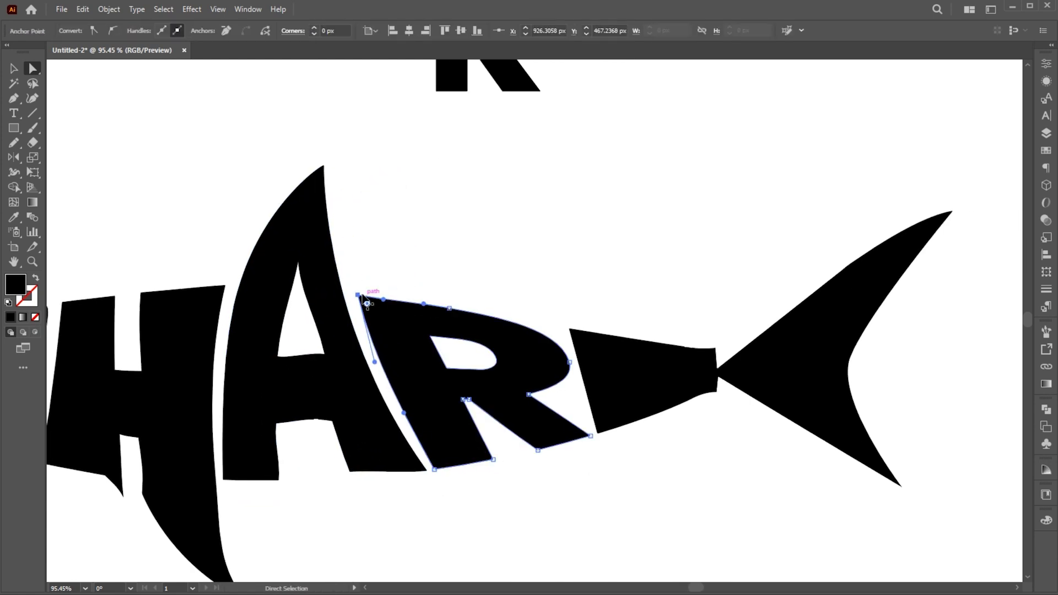
scroll(496, 372, up, 3)
drag(464, 438, 480, 436)
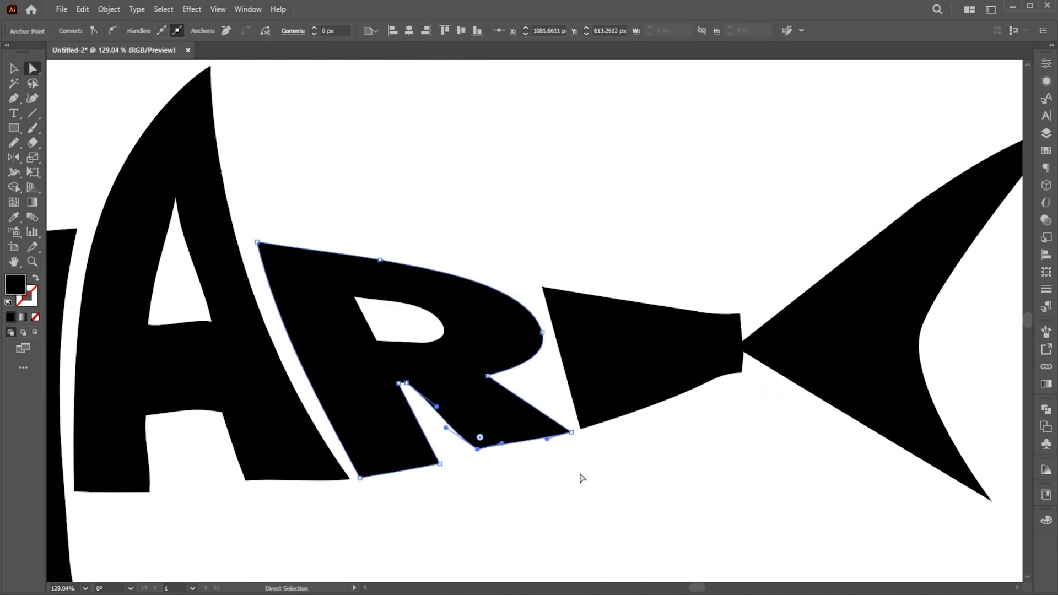
scroll(581, 478, down, 3)
scroll(496, 371, up, 3)
scroll(463, 347, up, 2)
Narrow the A's inner triangle top and straighten the opening between the A's legs.
click(463, 331)
mouse_move(475, 368)
mouse_down()
mouse_move(496, 358)
mouse_move(476, 354)
mouse_up()
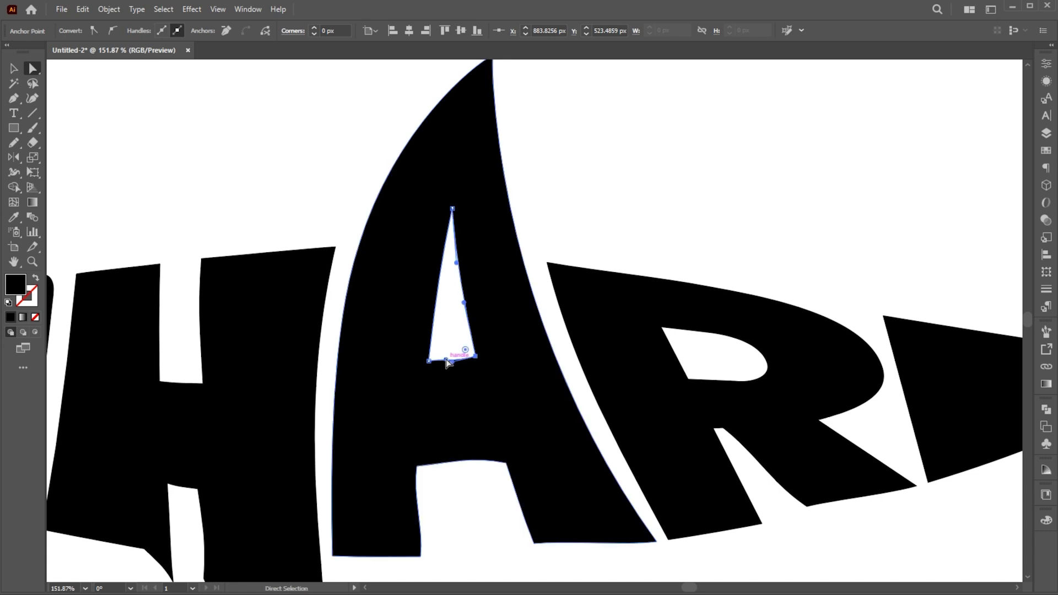
drag(453, 211, 448, 233)
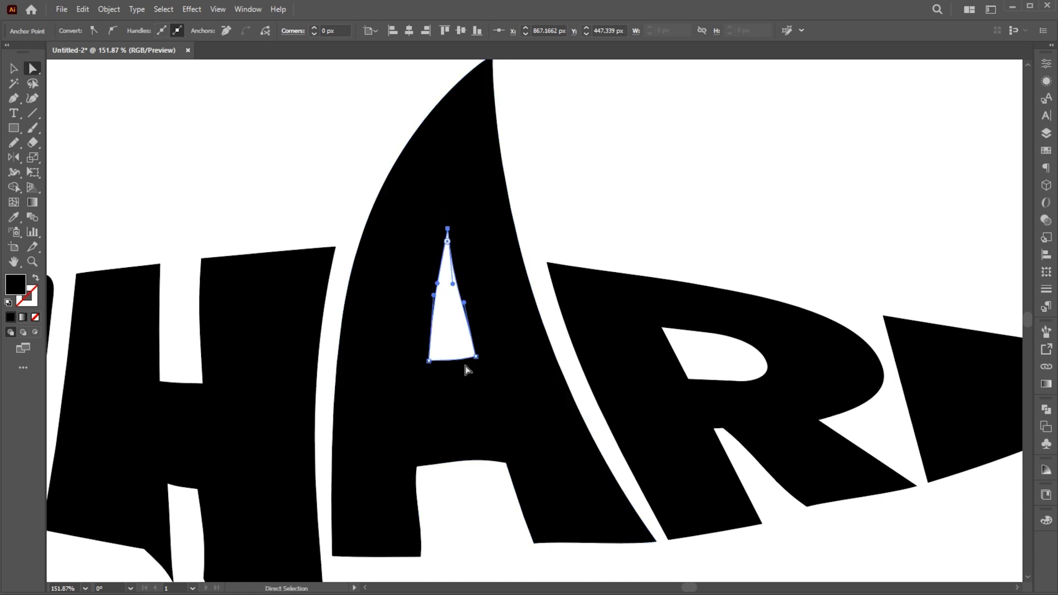
click(420, 557)
drag(421, 556, 451, 551)
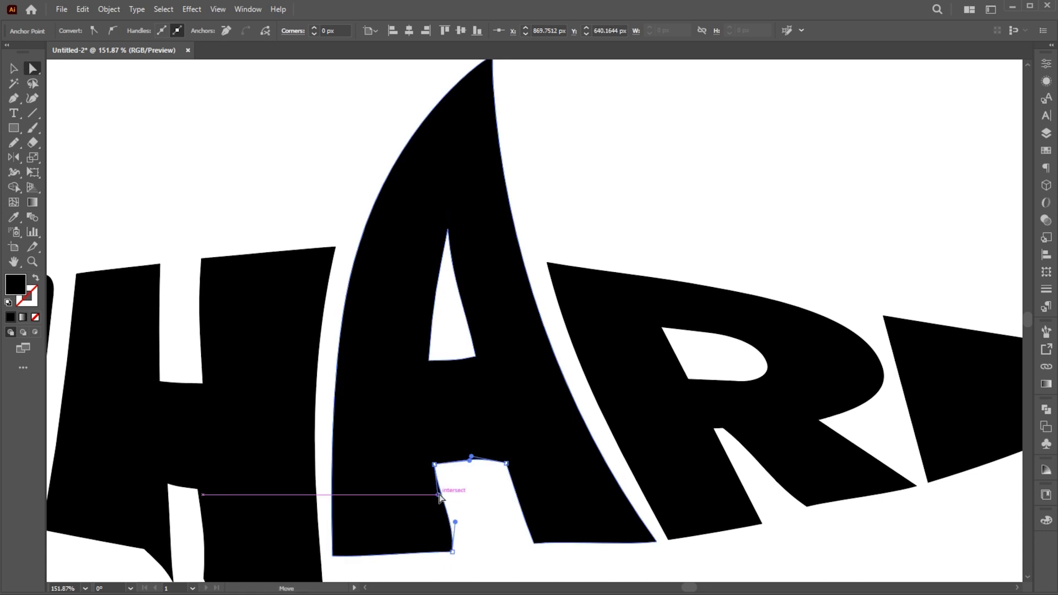
drag(440, 495, 439, 523)
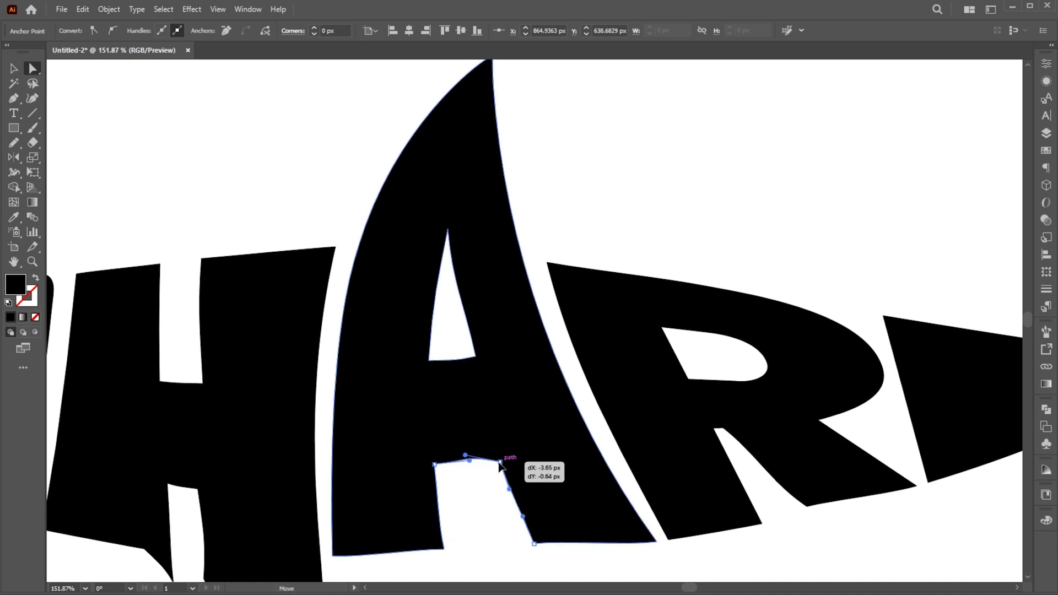
drag(535, 542, 514, 542)
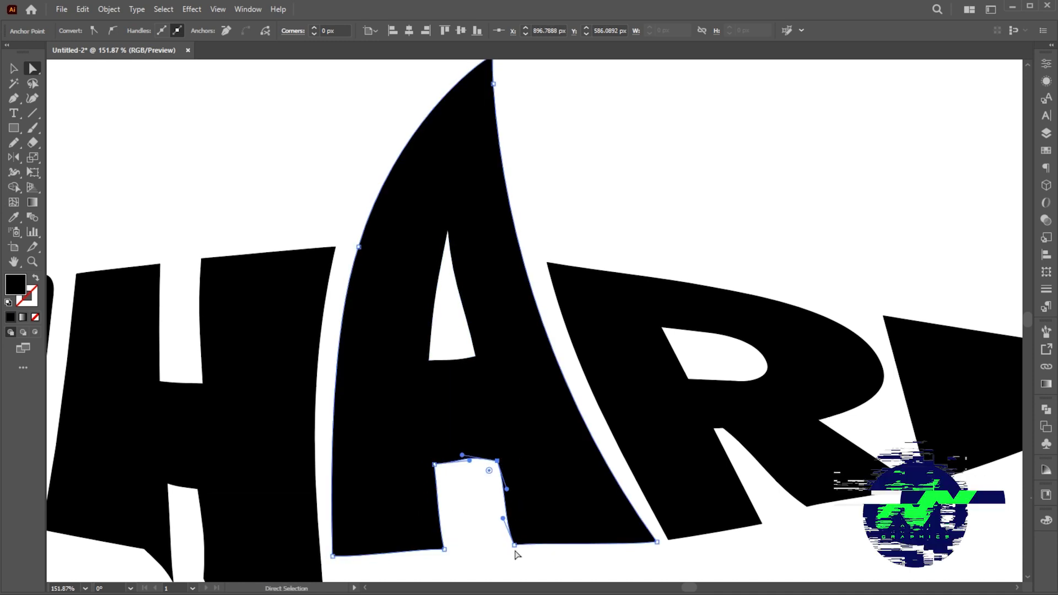
click(488, 512)
Delete the leftover K letter.
key(ctrl+0)
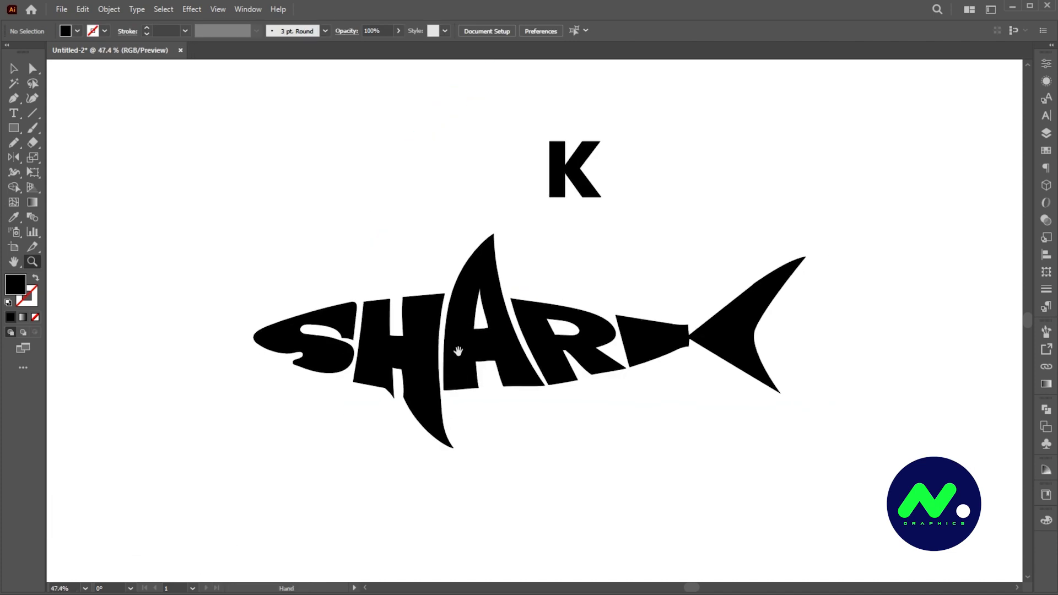
scroll(458, 351, down, 1)
key(v)
drag(564, 251, 565, 107)
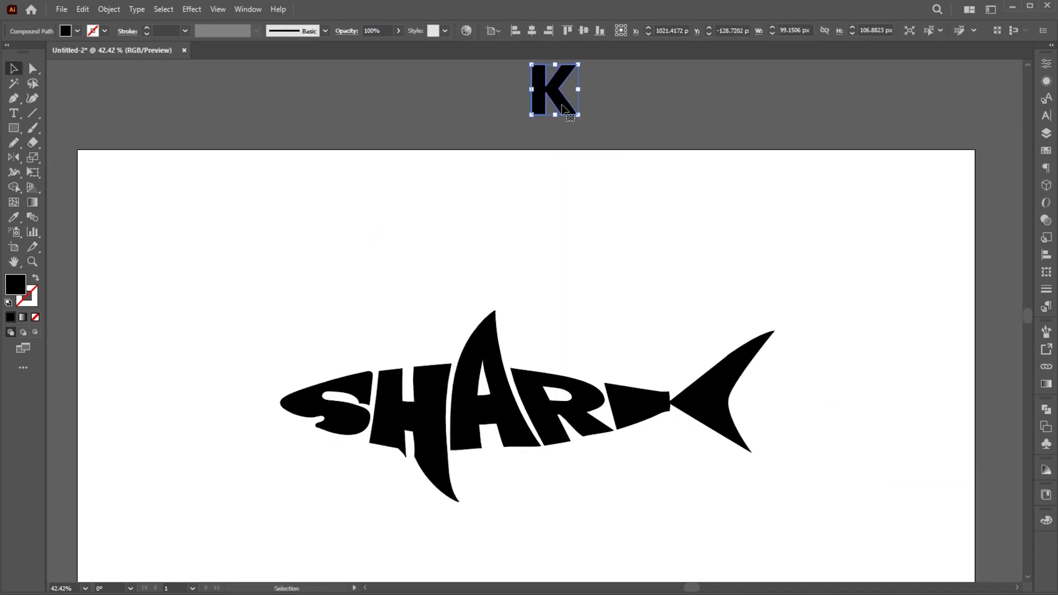
key(Delete)
key(z)
click(706, 391)
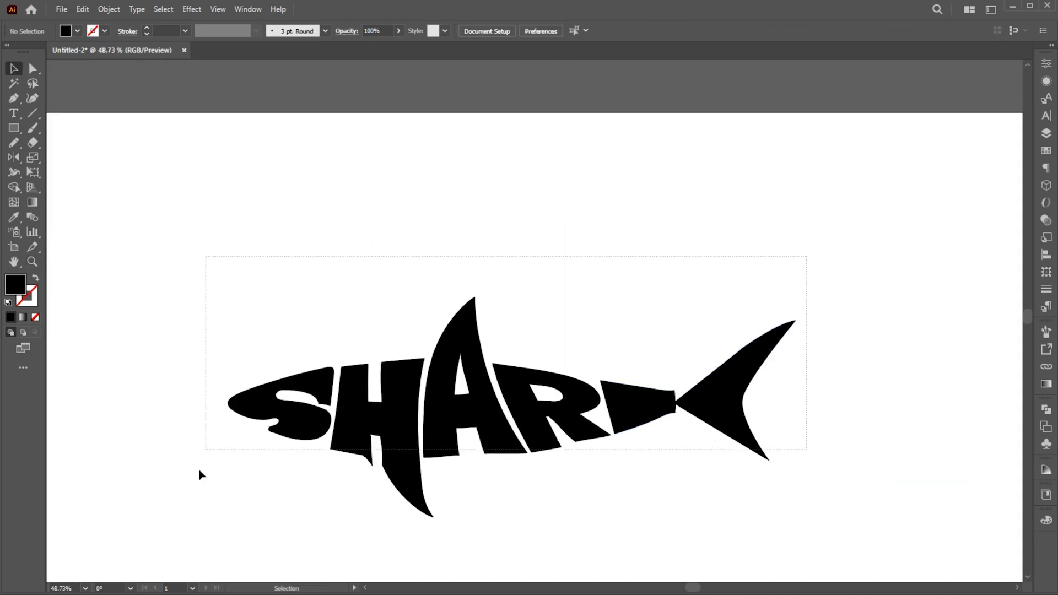
Divide the shark artwork with Pathfinder and Magic Wand-select all black pieces.
drag(199, 475, 200, 476)
click(1045, 411)
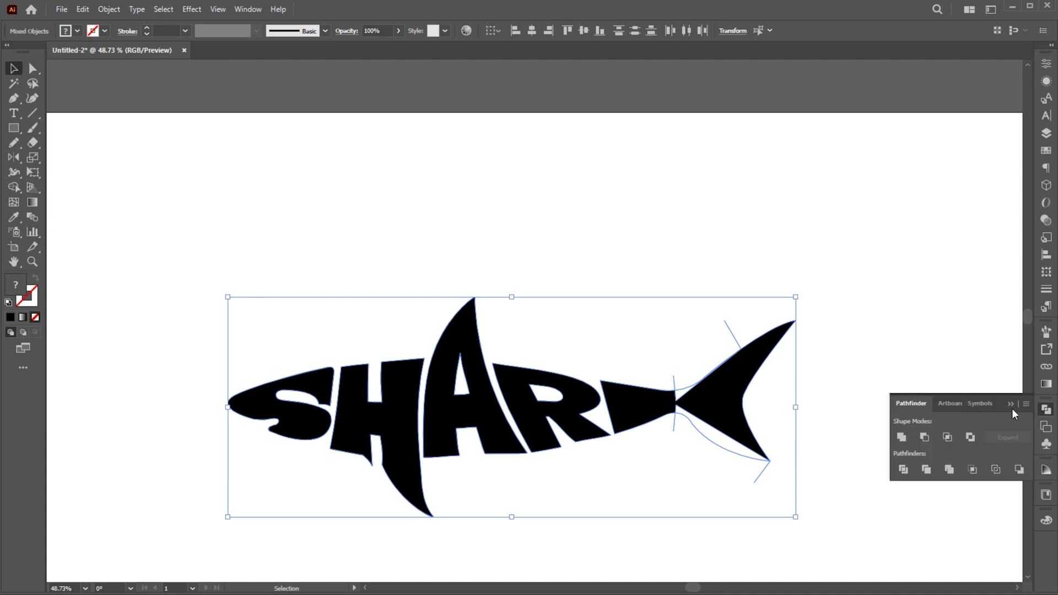
click(903, 469)
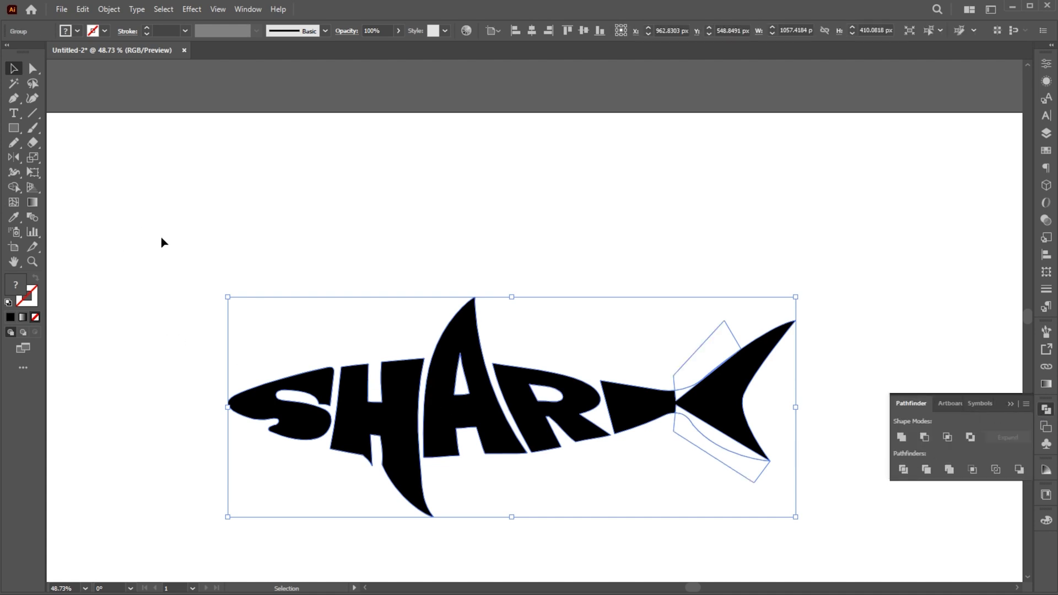
click(14, 82)
click(397, 405)
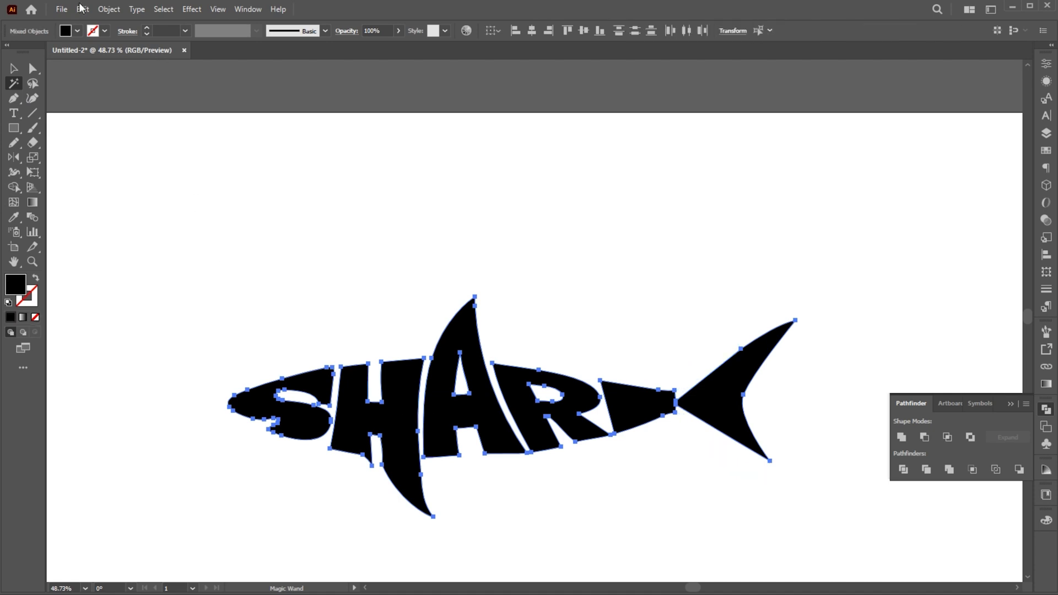
Cut the black shark pieces and paste them back onto the artboard.
click(83, 9)
click(108, 54)
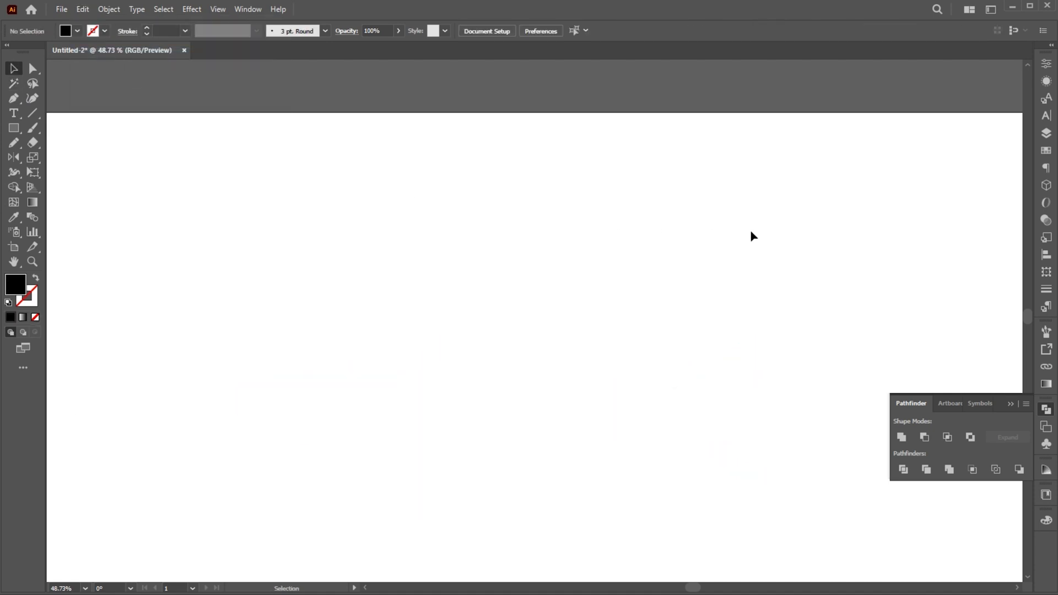
click(83, 9)
click(107, 84)
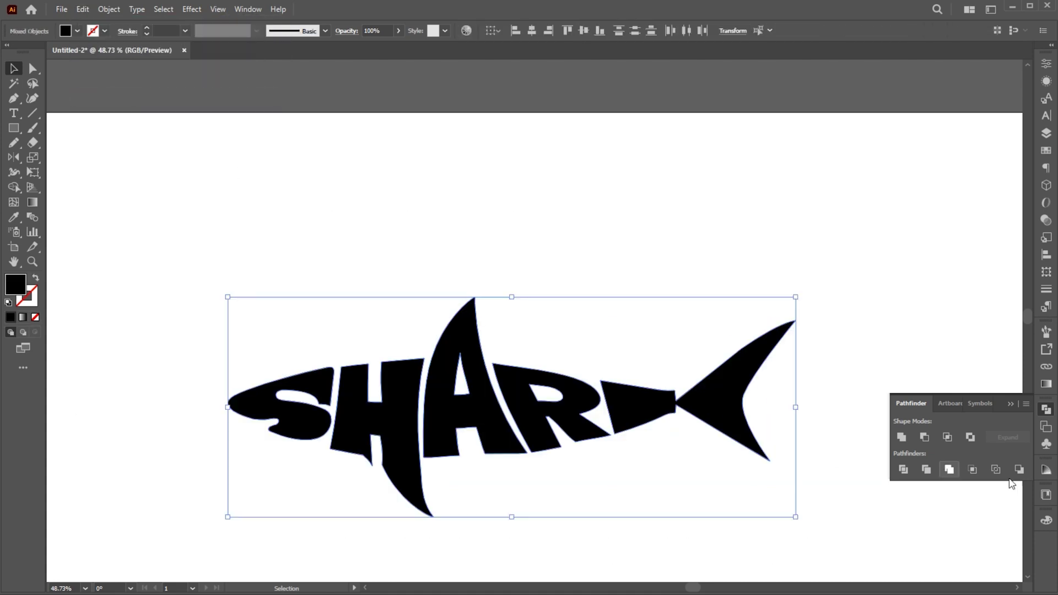
click(645, 368)
key(ctrl+minus)
Duplicate the shark twice and make the artboard taller to fit all three.
drag(650, 389, 634, 234)
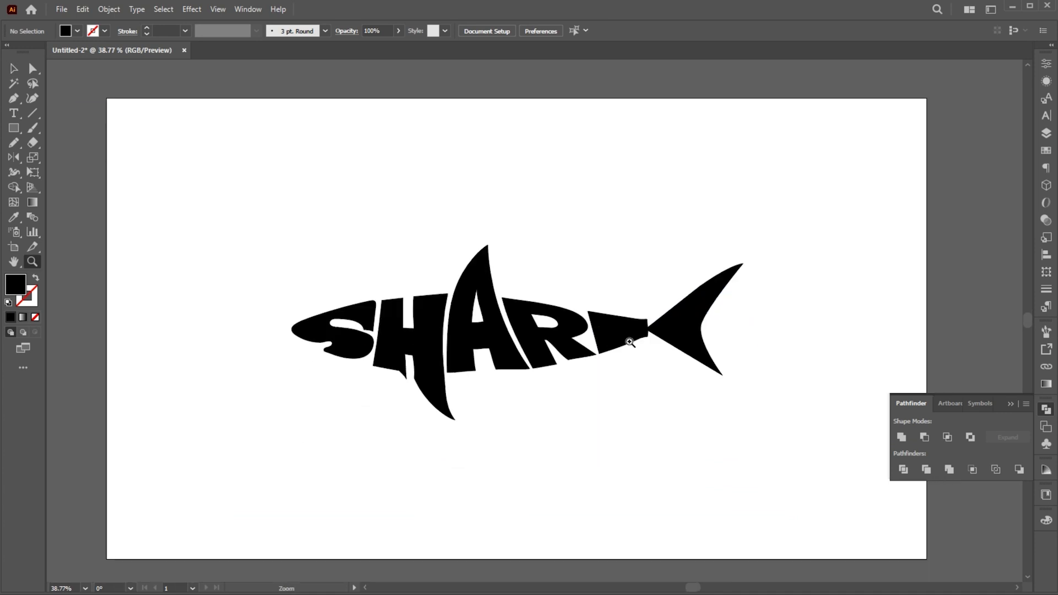
click(638, 389)
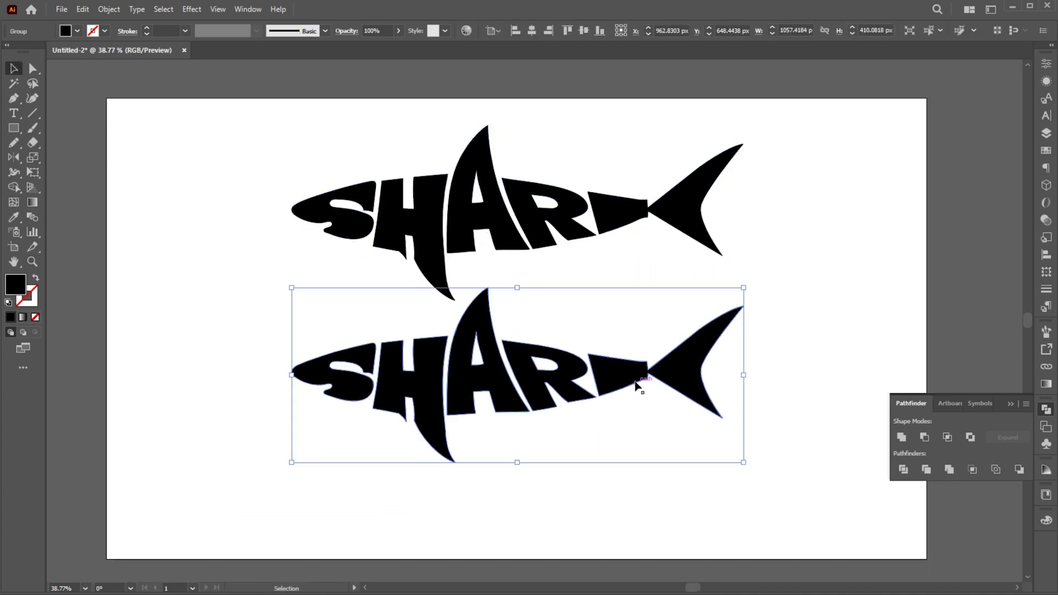
key(ctrl+d)
click(23, 248)
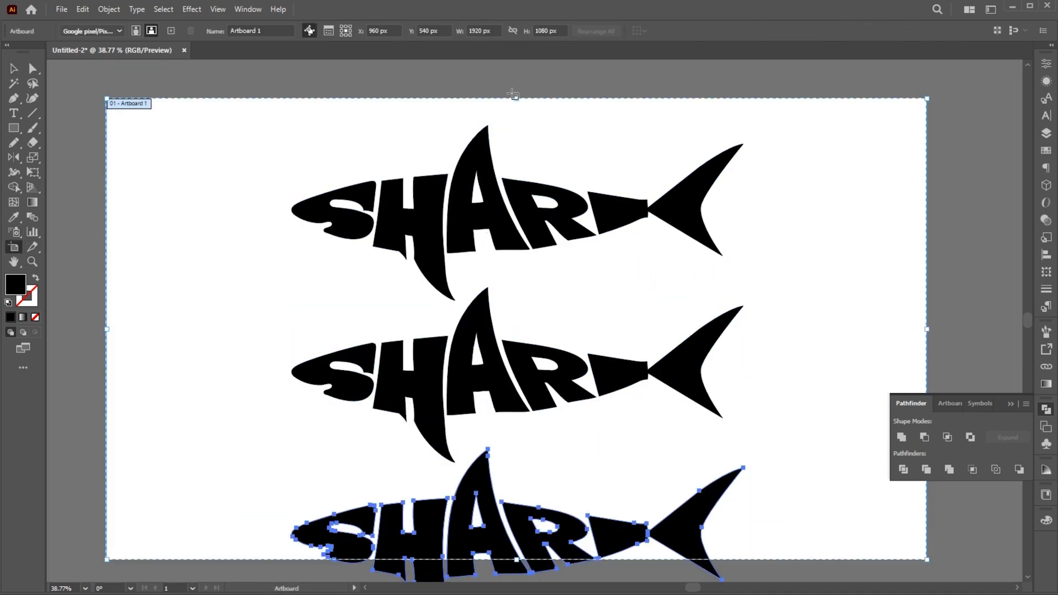
drag(516, 99, 516, 70)
key(Escape)
key(z)
key(v)
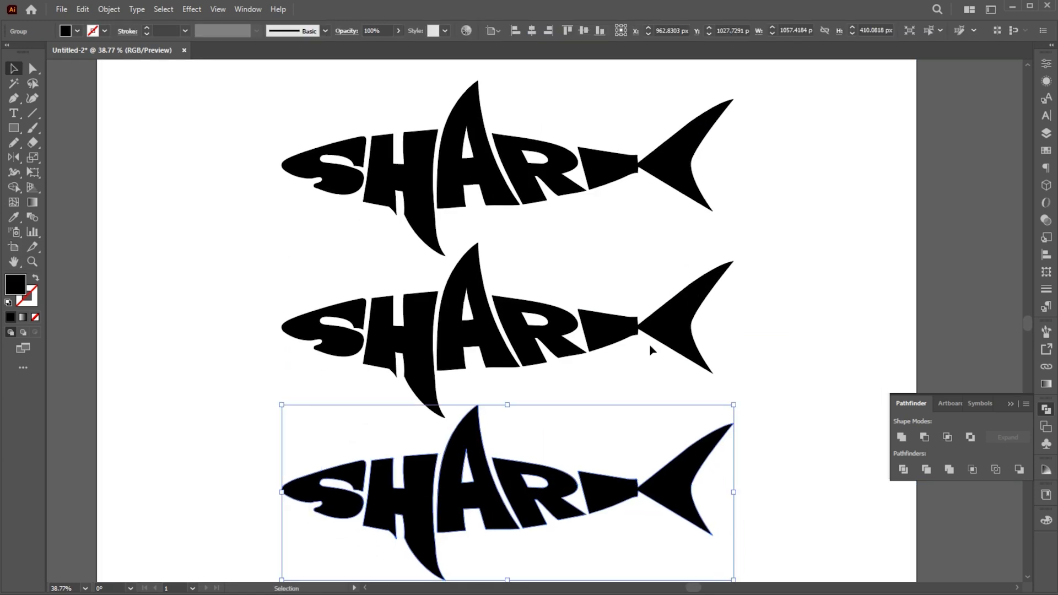
Fill the middle shark with red.
click(603, 330)
click(574, 278)
double_click(15, 285)
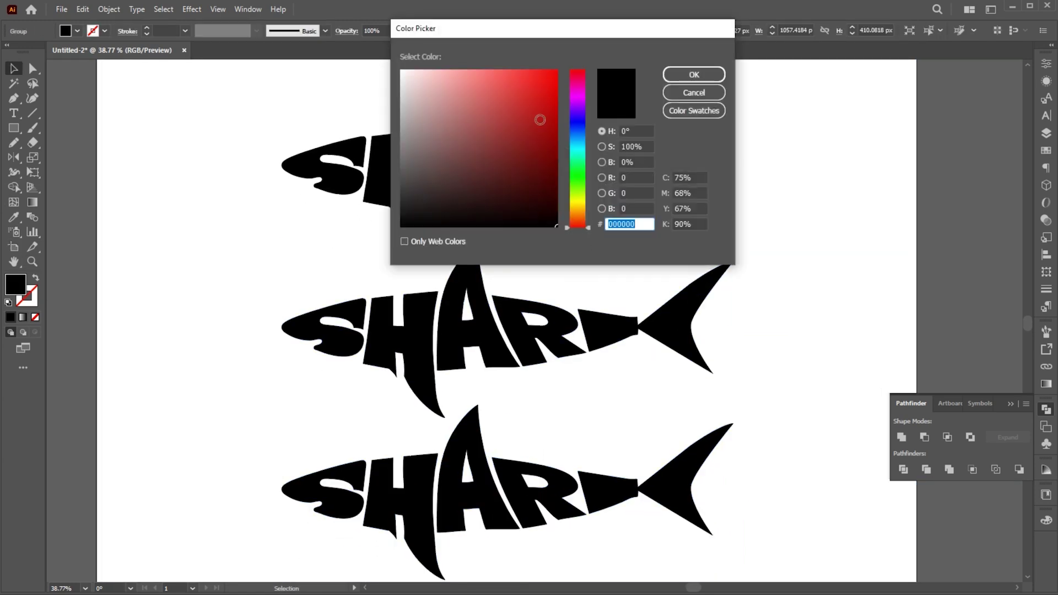
click(561, 92)
click(694, 78)
Fill the bottom shark with teal.
click(537, 479)
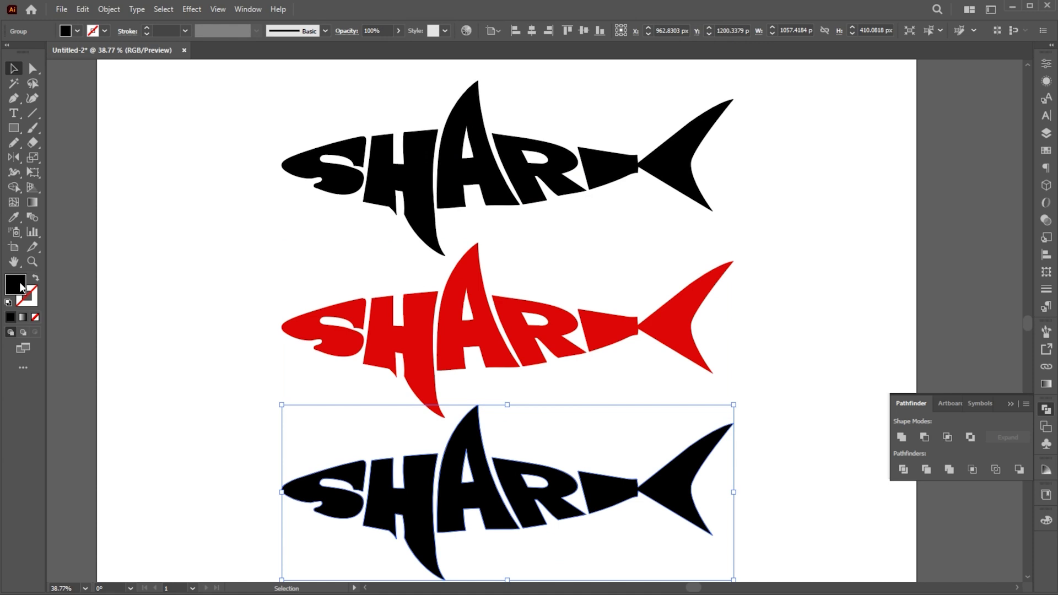
double_click(16, 285)
click(577, 147)
click(553, 116)
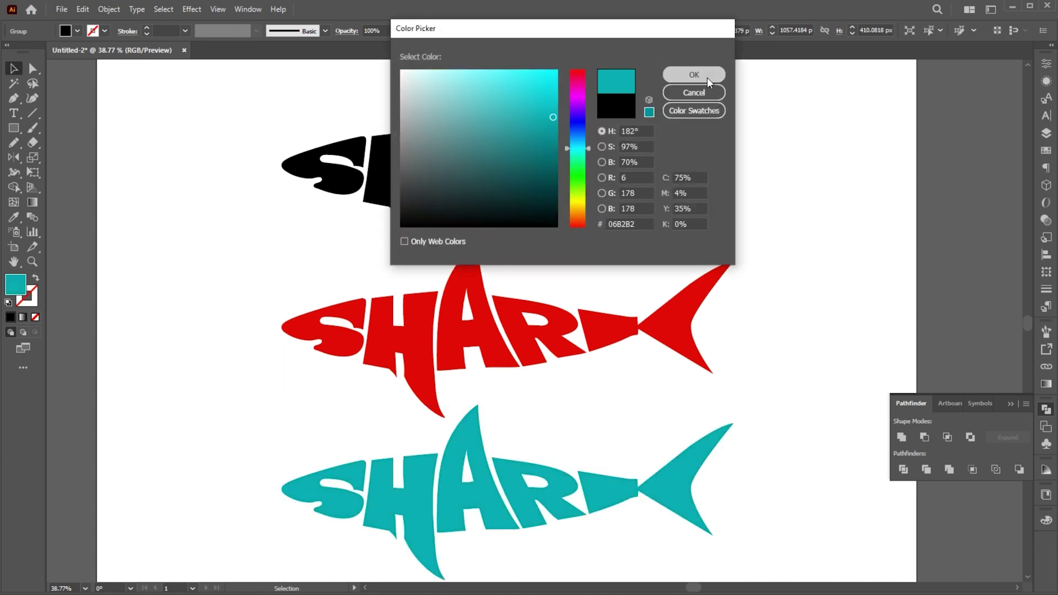
click(694, 75)
click(826, 292)
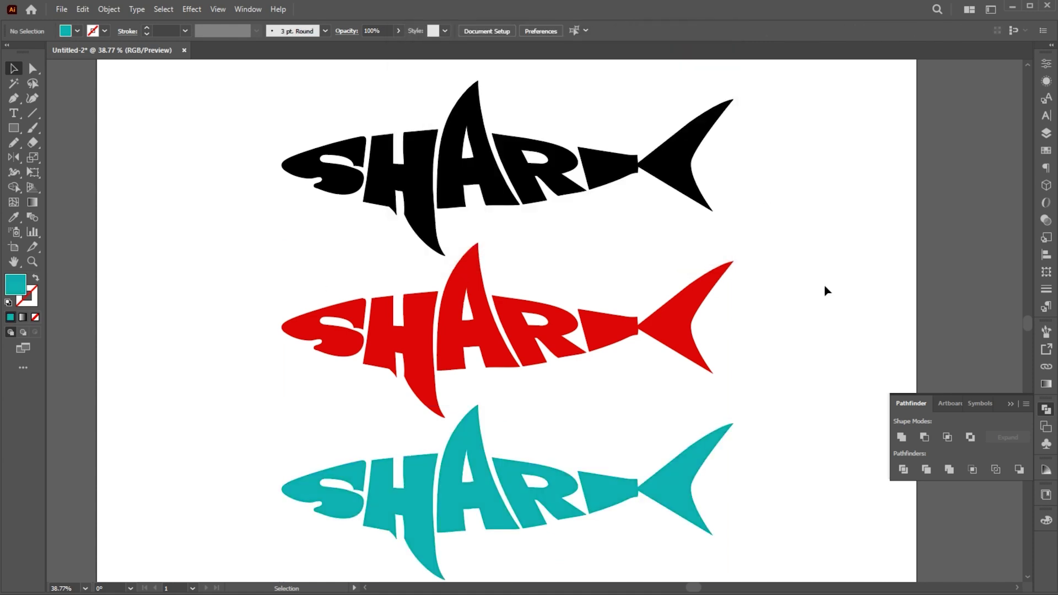